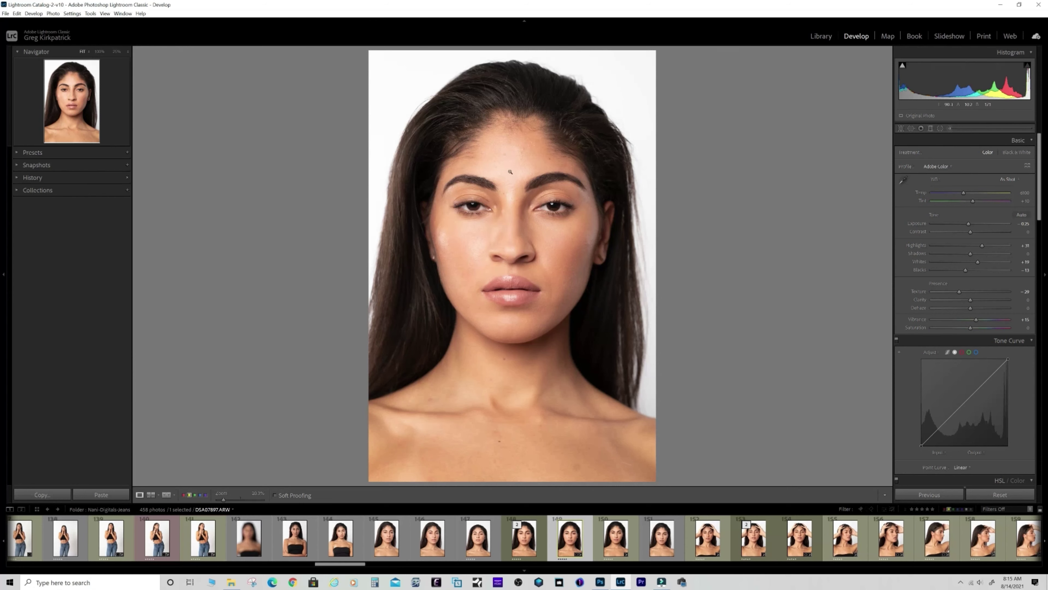
Step: Inspect the portrait's forehead, eyes, lips and chin up close for skin texture and blemishes
click(504, 161)
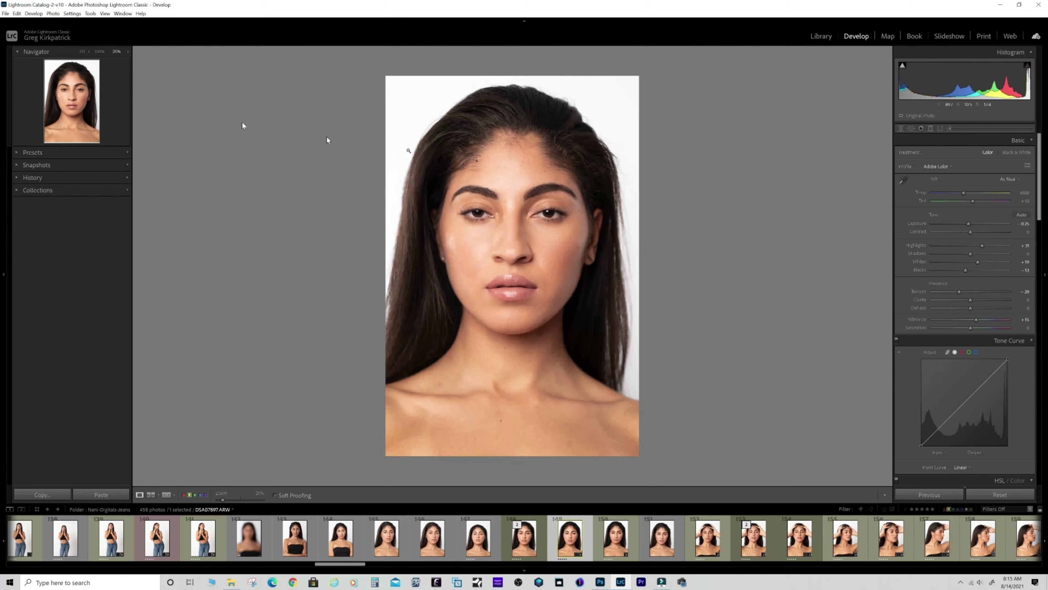
click(501, 157)
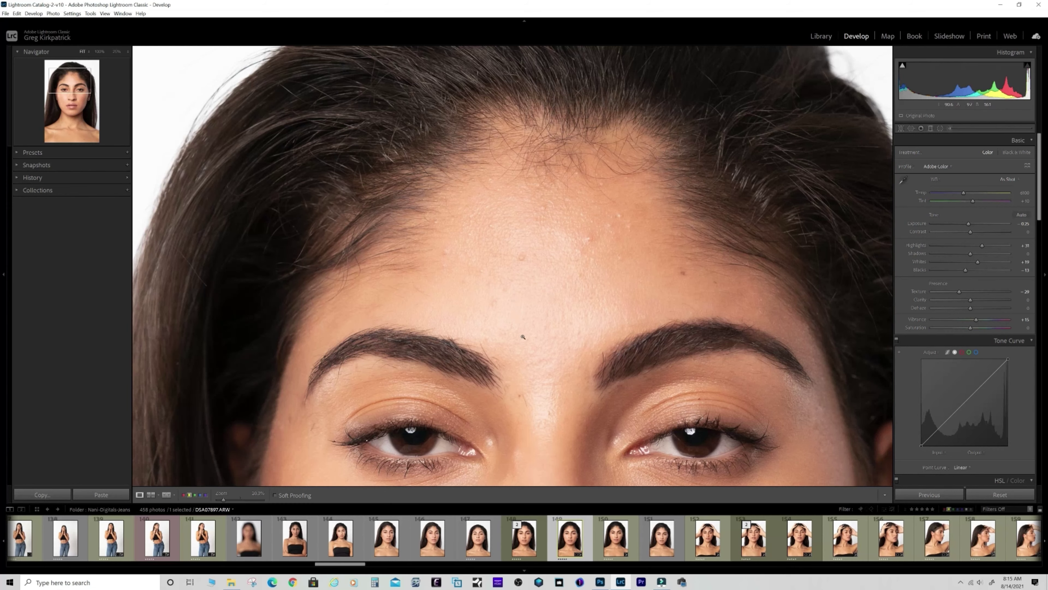
click(513, 308)
click(504, 285)
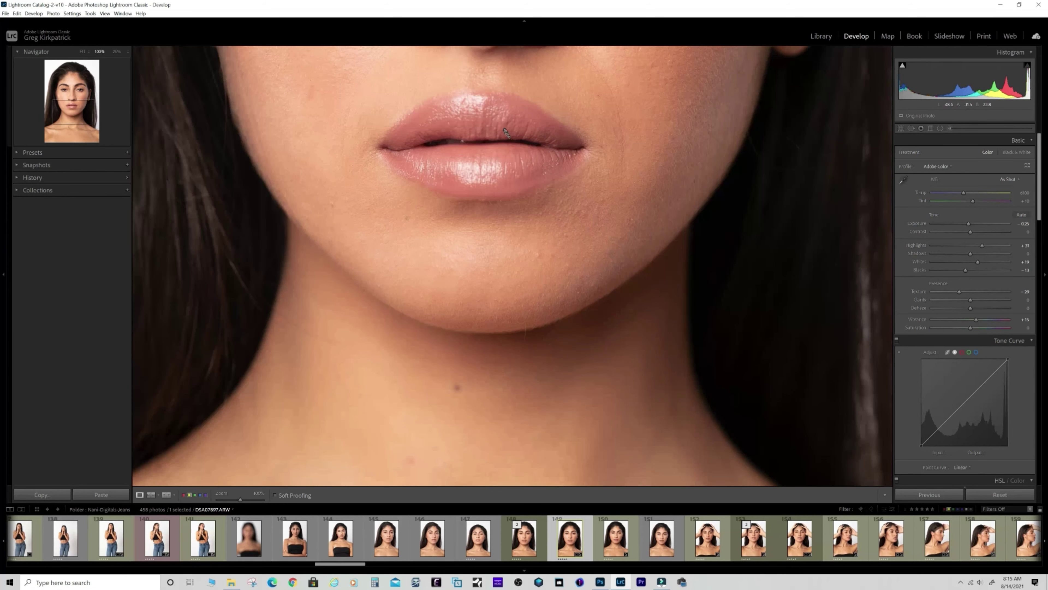
click(505, 129)
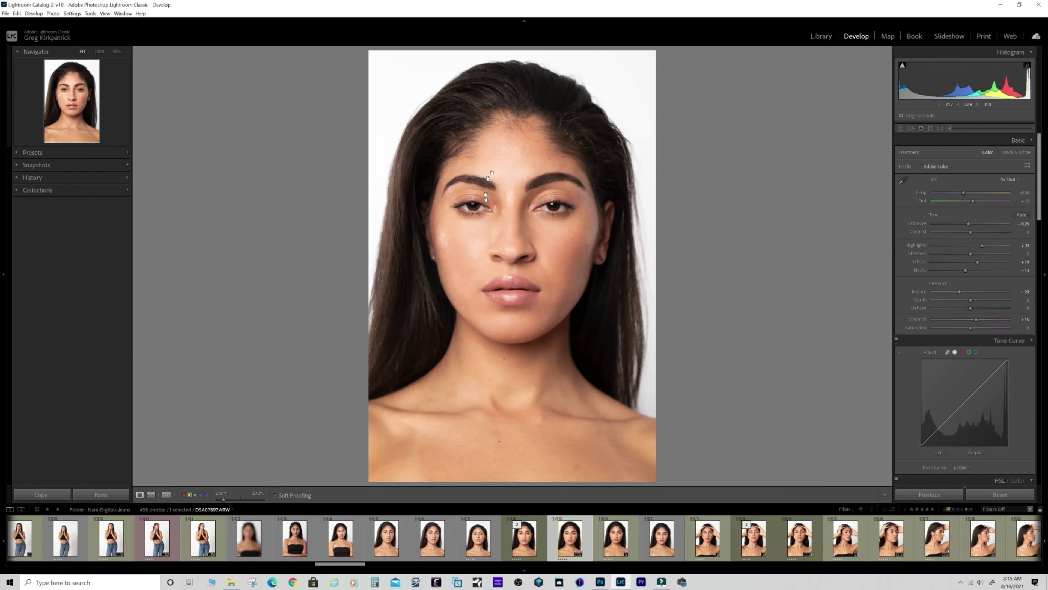
click(491, 227)
click(670, 244)
Step: Copy the current develop settings and temporarily reset the photo for a before-and-after comparison
click(64, 494)
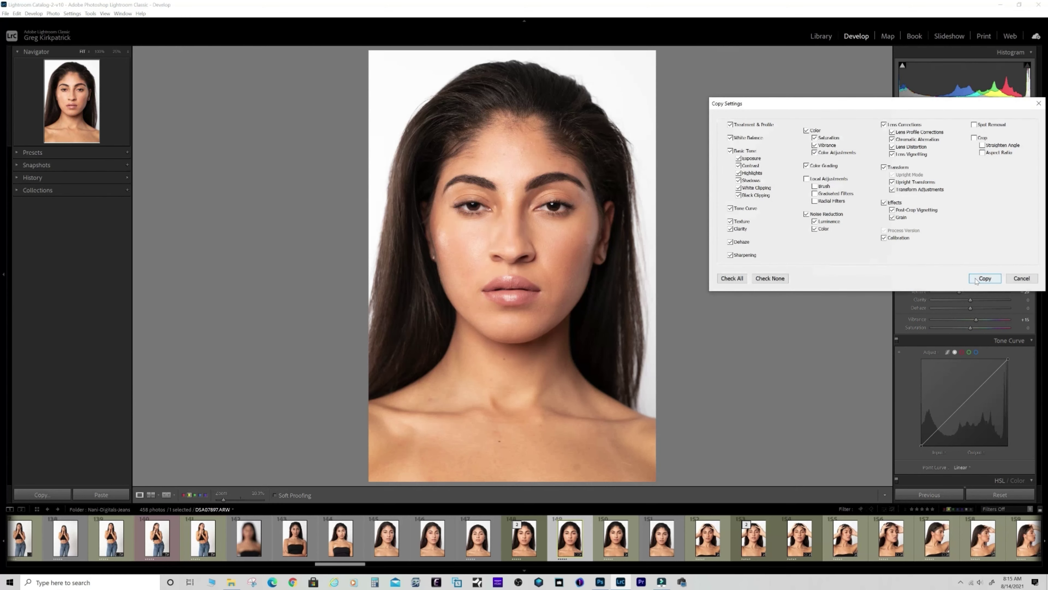
click(985, 278)
click(1000, 494)
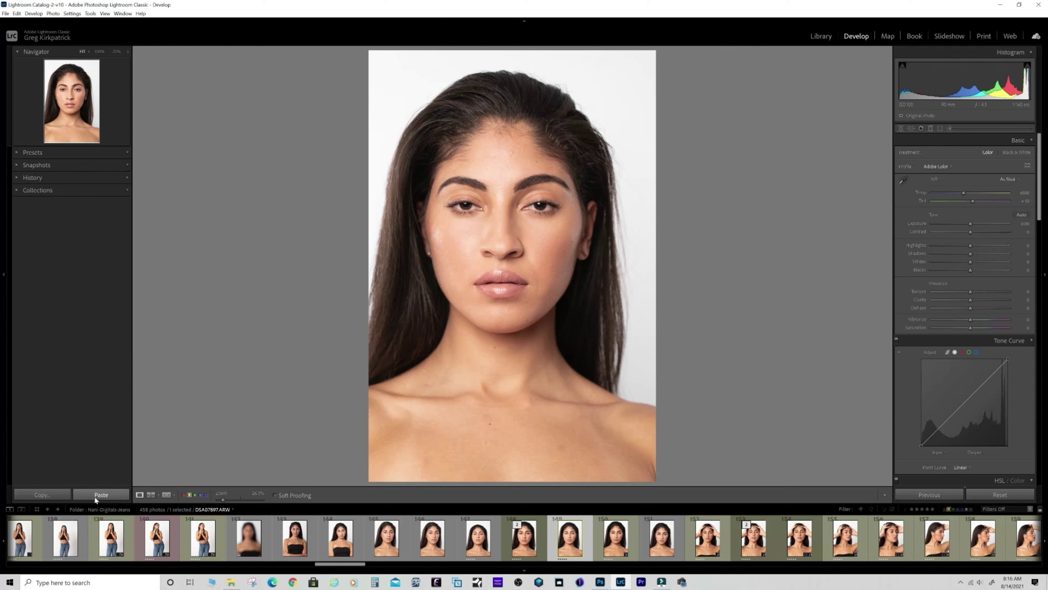
key(ctrl+z)
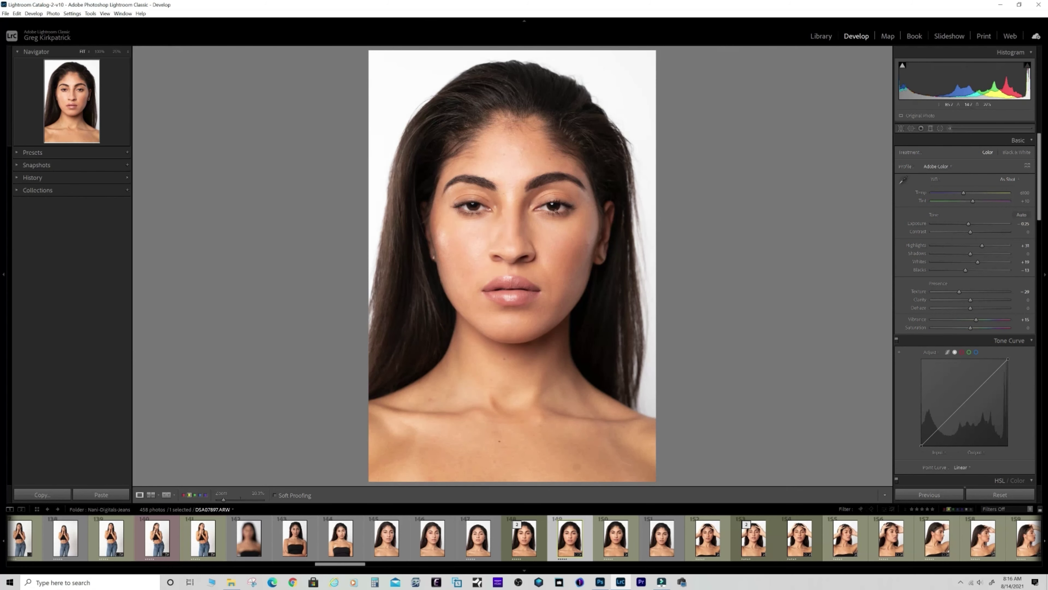
Step: Refine the portrait's tone with Whites at +12 and Contrast at +6, and lower Texture to about -28
double_click(978, 262)
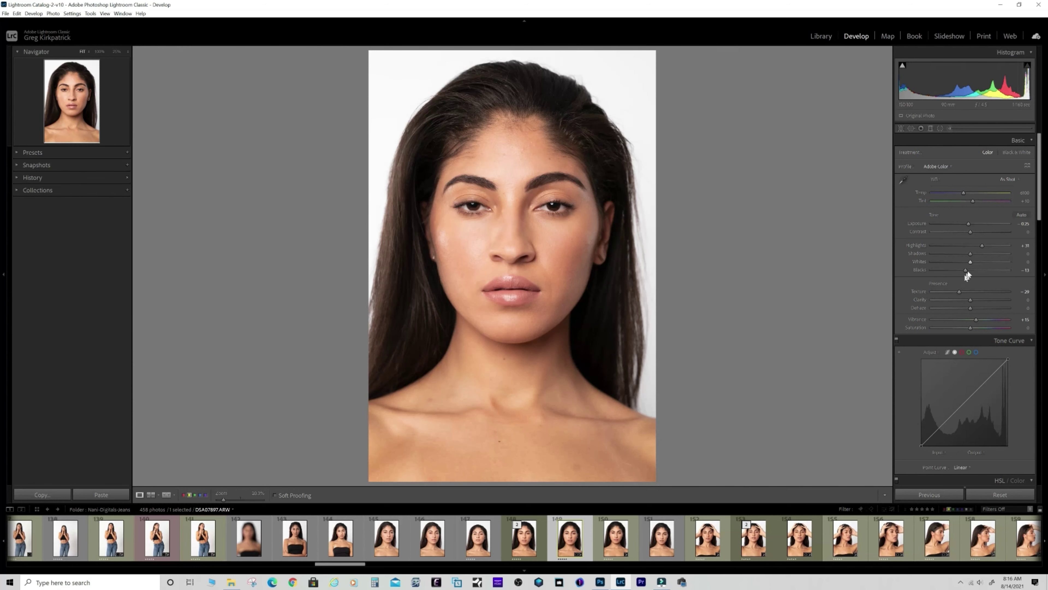
drag(973, 266, 976, 265)
drag(970, 232, 973, 232)
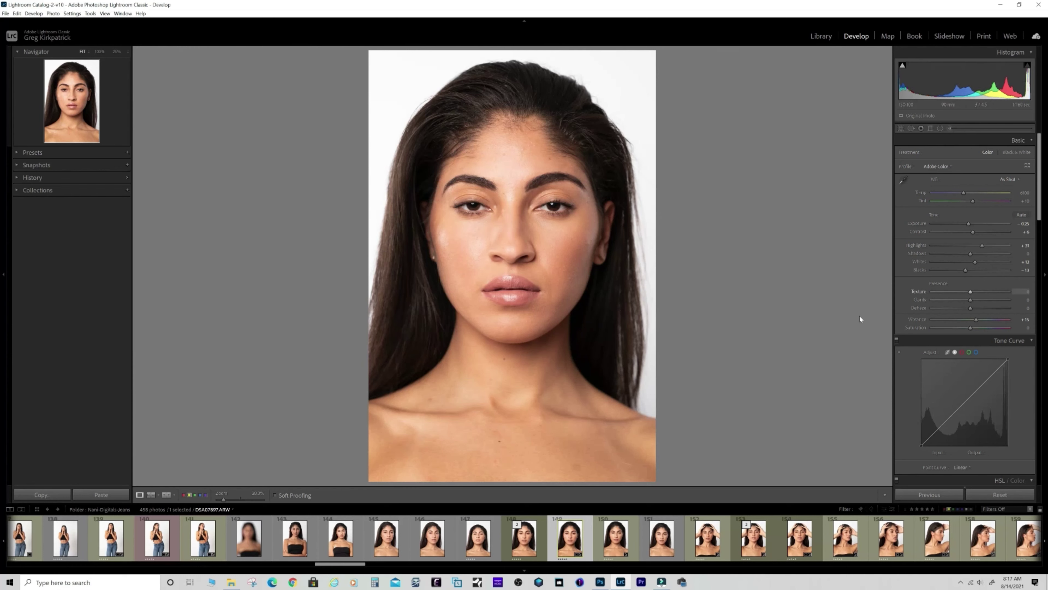
drag(971, 293, 965, 293)
Step: Examine the skin texture around the eye and cheek at 200% magnification
click(476, 210)
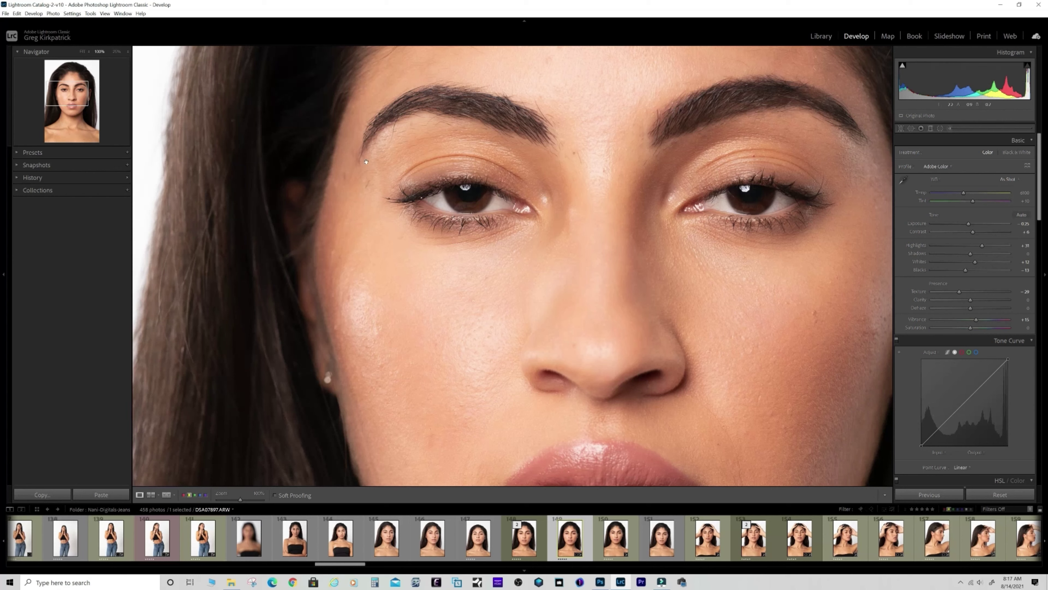
click(117, 51)
click(127, 51)
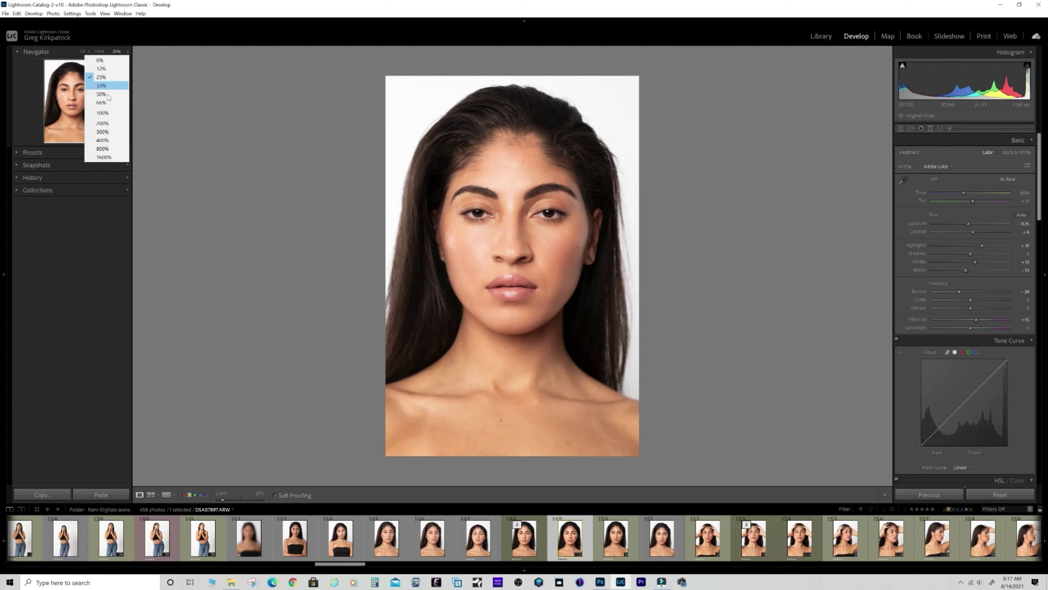
click(106, 124)
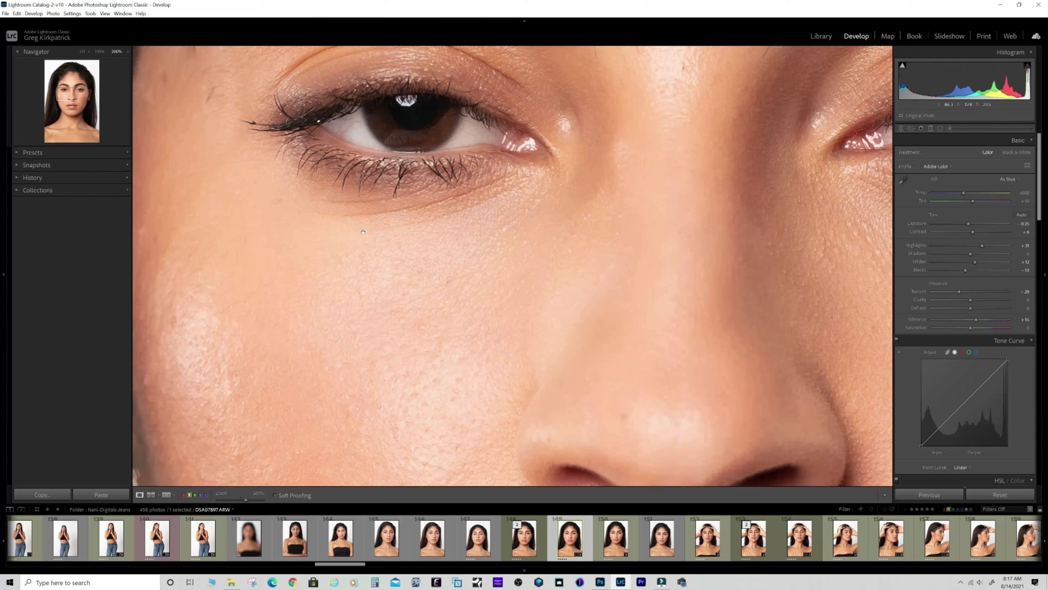
drag(416, 238, 463, 299)
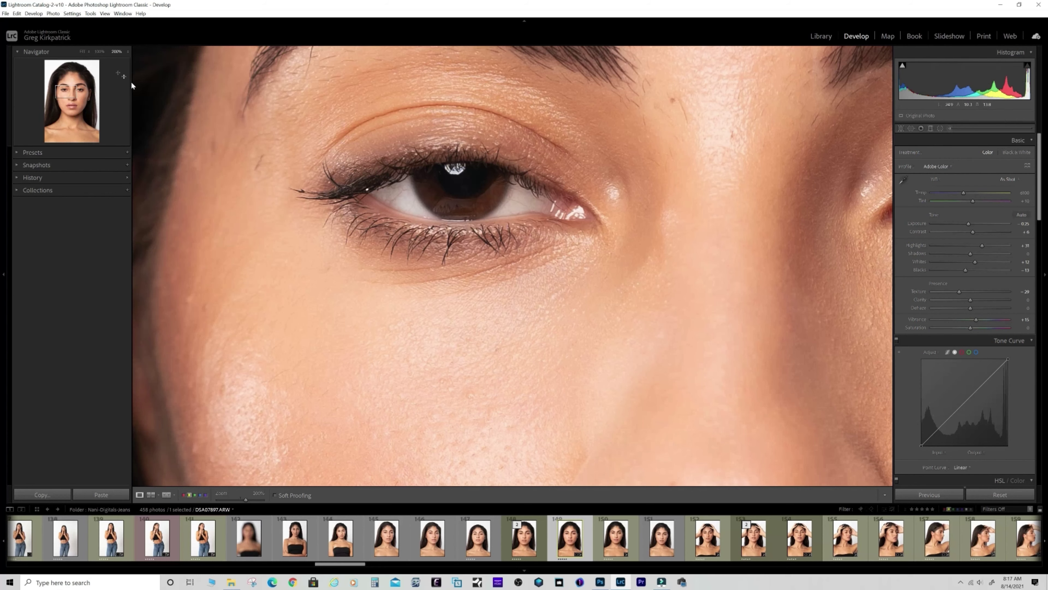
key(z)
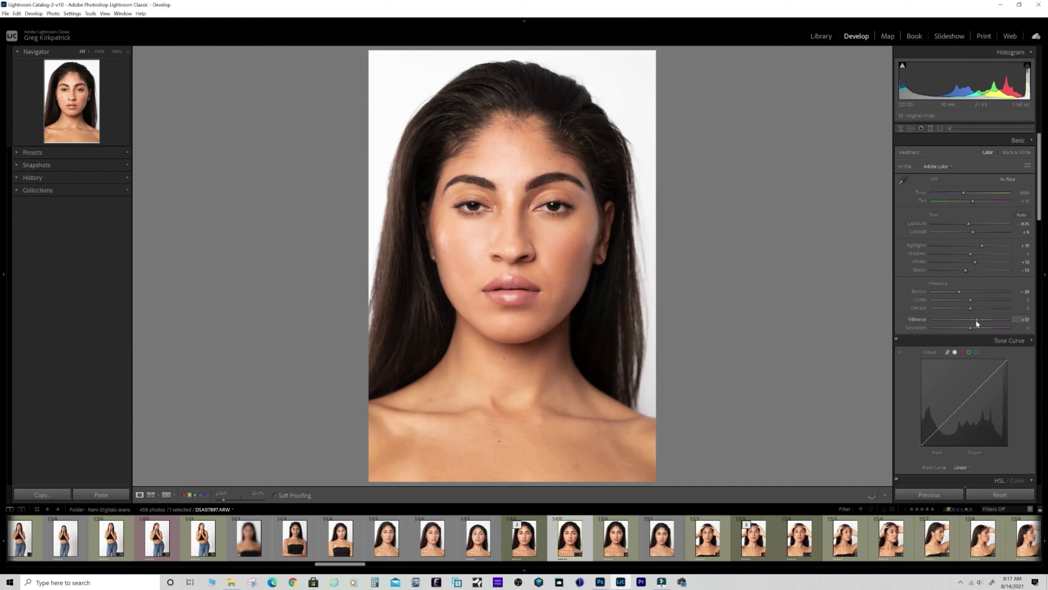
Step: Set Vibrance to +16 and raise the sharpening Amount to about 71
drag(975, 320, 976, 320)
drag(1041, 203, 1033, 342)
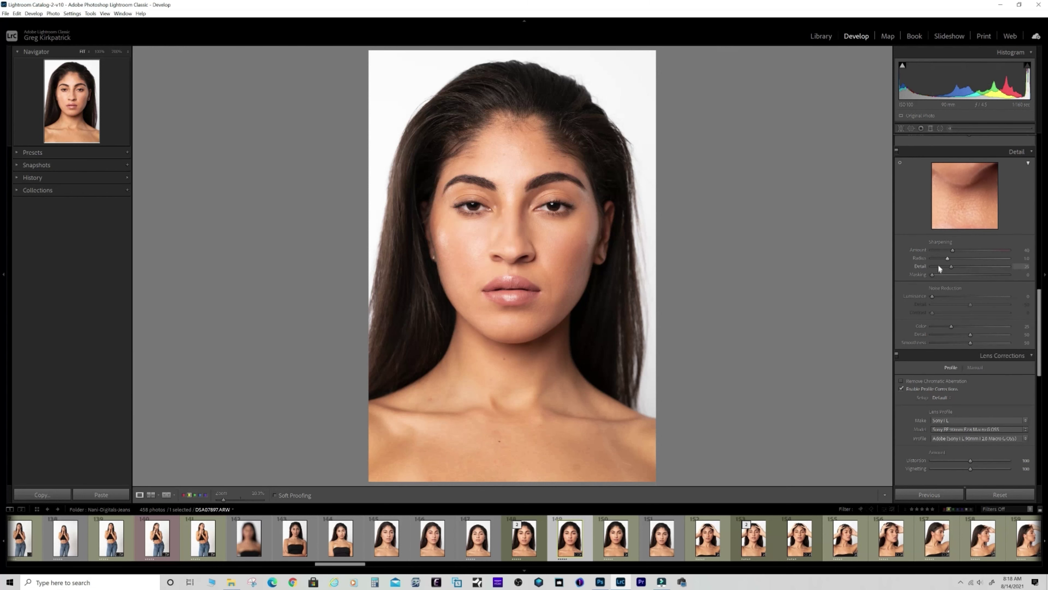
drag(951, 250, 967, 250)
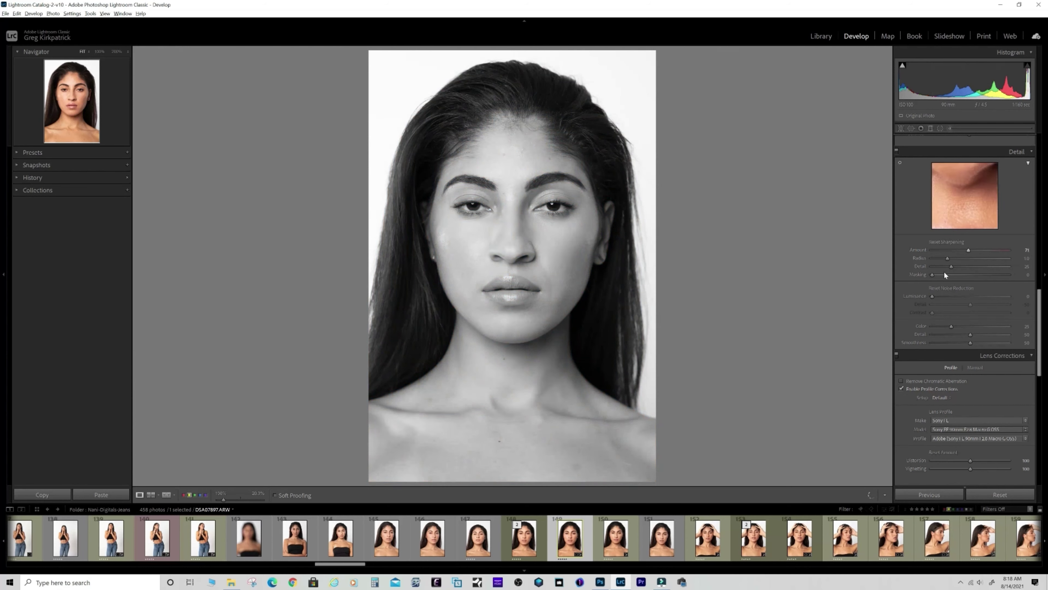
Step: Limit sharpening to the edges of the hair, eyes and lips by setting Masking to 96 with the mask preview
key(alt)
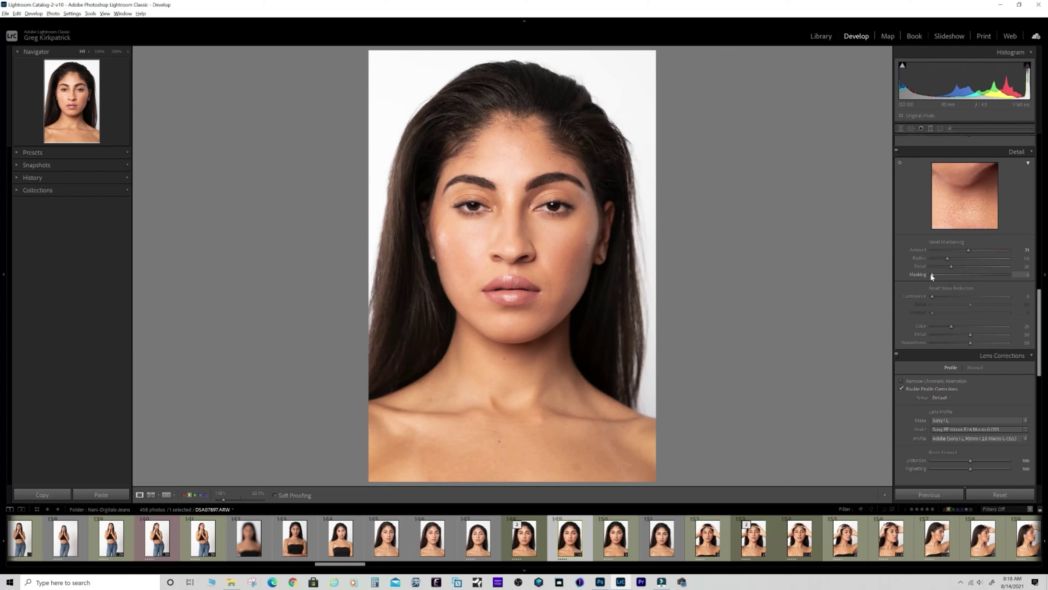
drag(932, 274, 1007, 274)
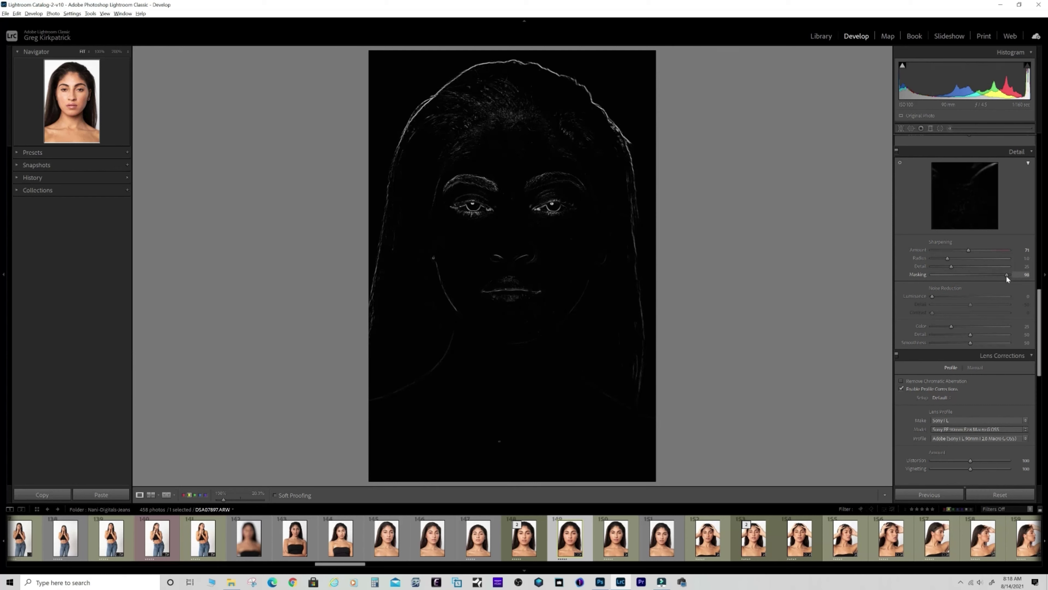
drag(1007, 275, 898, 277)
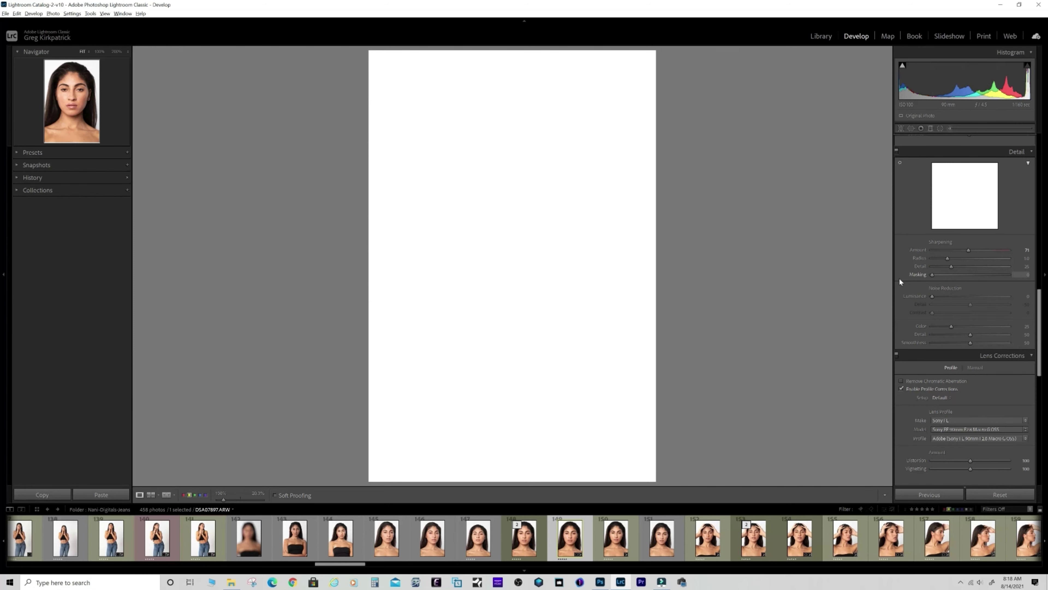
drag(905, 279, 1005, 276)
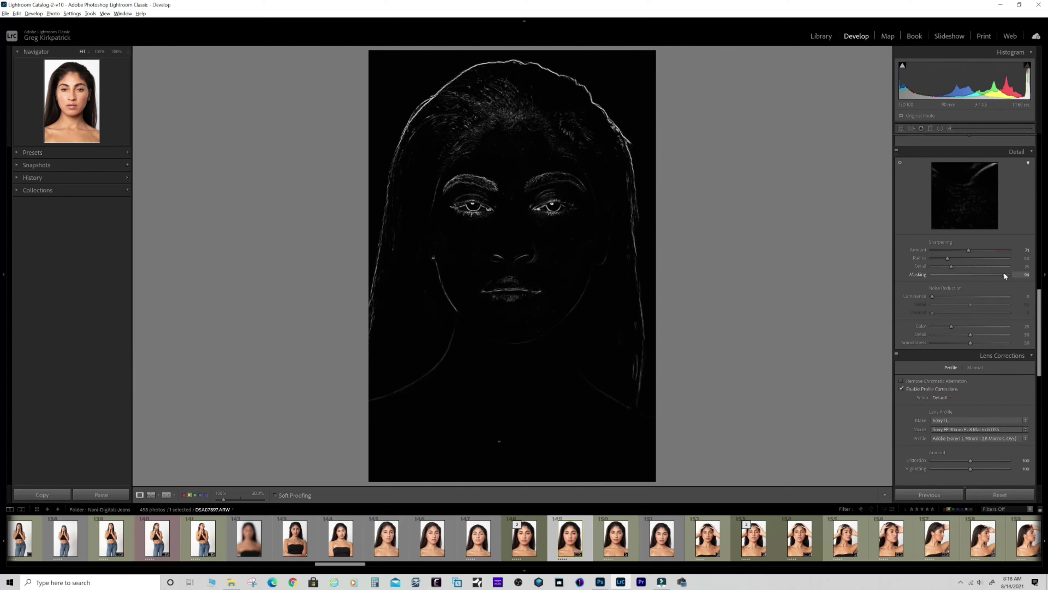
drag(1004, 273, 1002, 273)
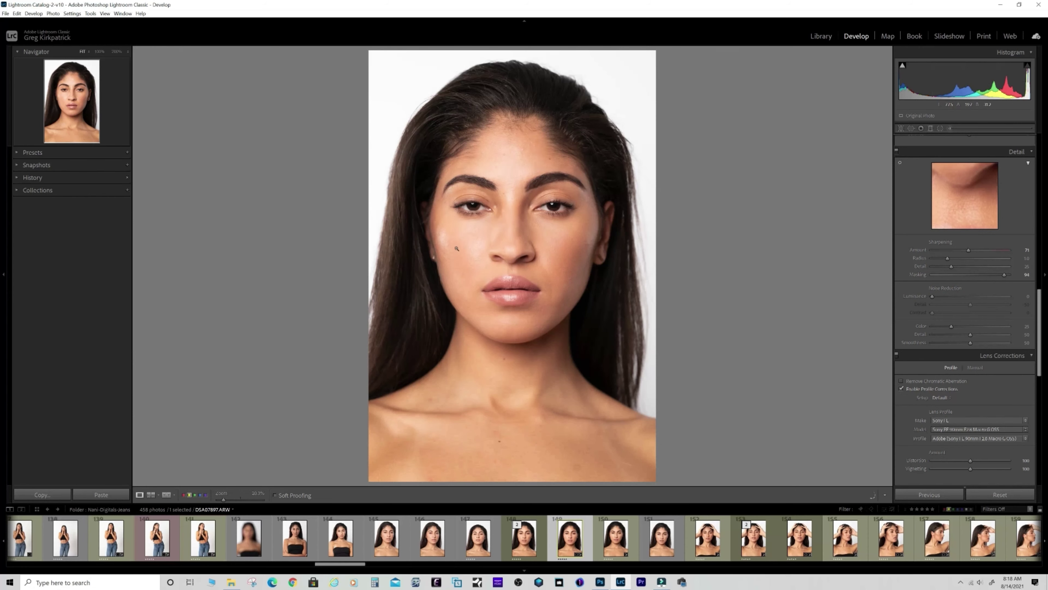
scroll(986, 264, up, 6)
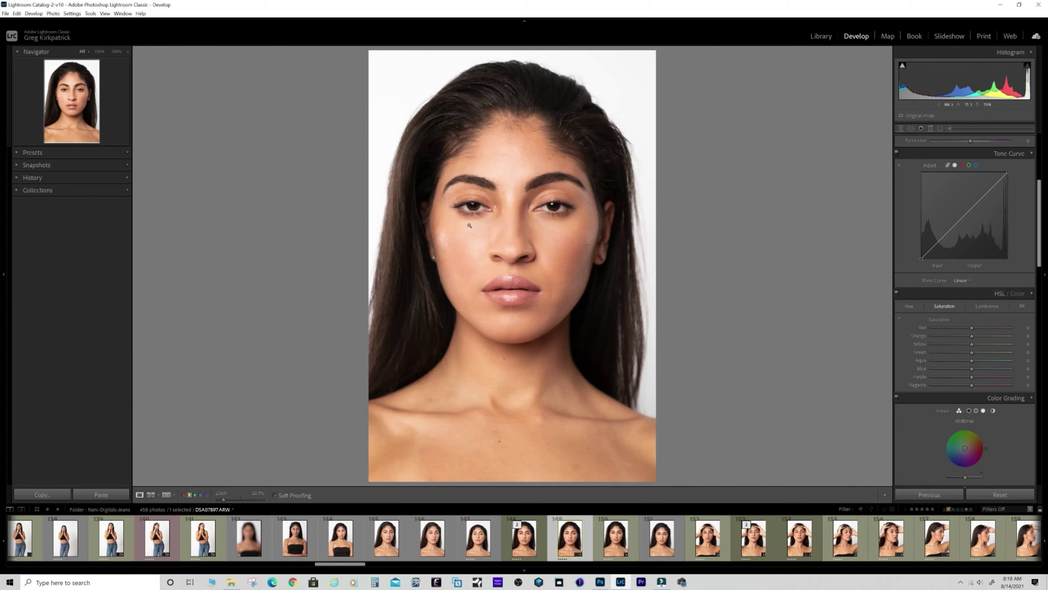
scroll(939, 301, down, 10)
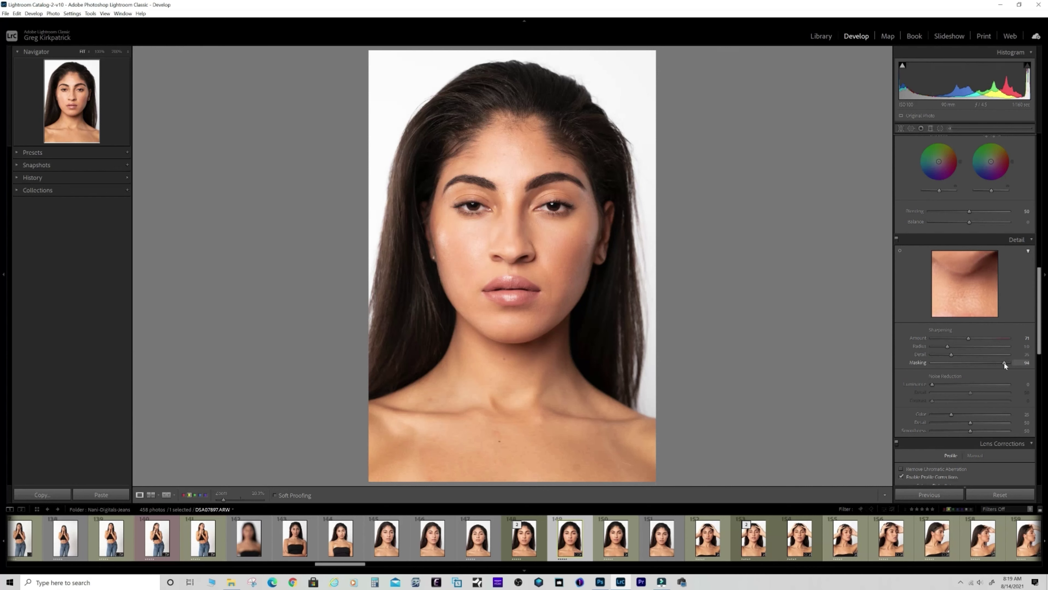
drag(1004, 362, 1007, 363)
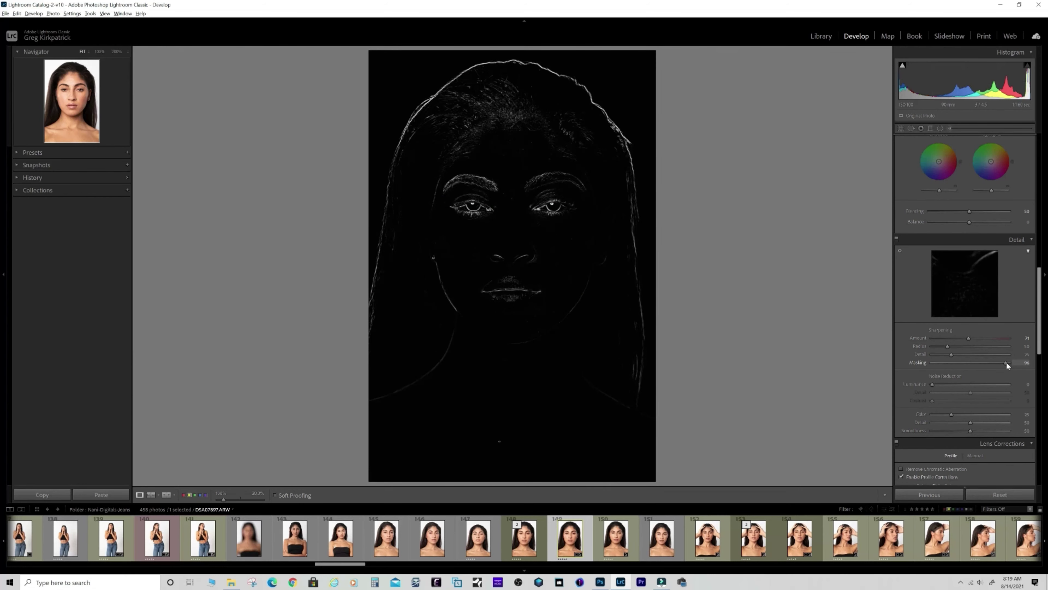
drag(1006, 362, 1006, 363)
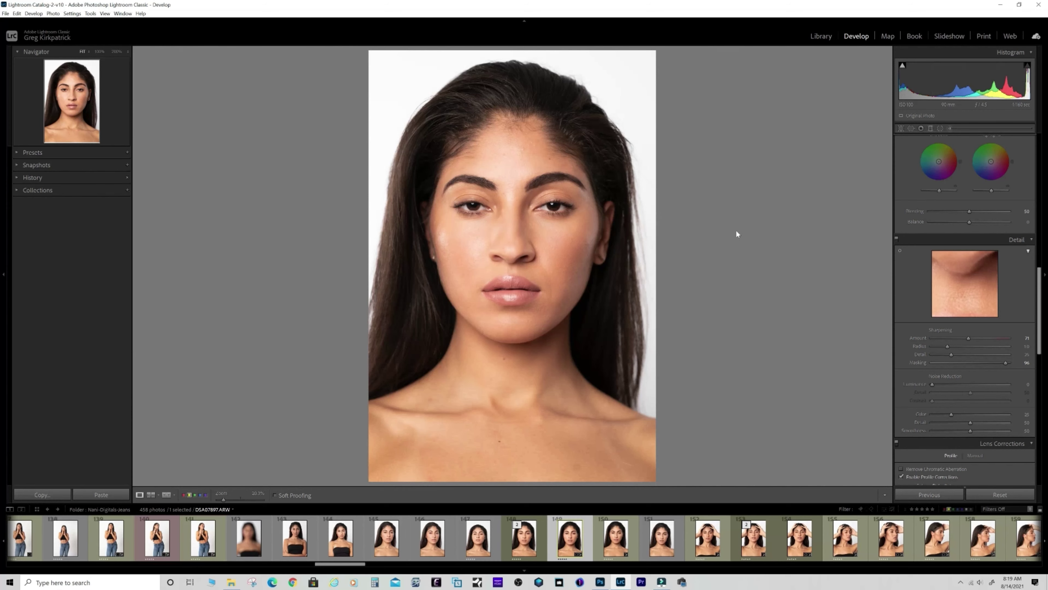
Step: Copy the develop settings including the sharpening, and briefly reset the photo to compare it with the original
click(42, 495)
click(985, 278)
click(1006, 493)
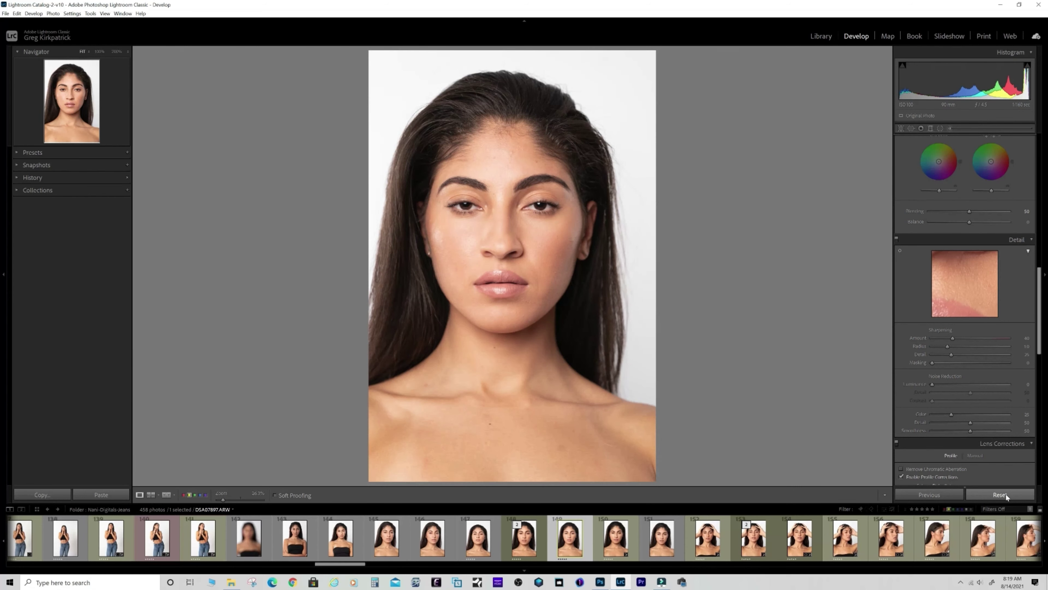
key(ctrl+z)
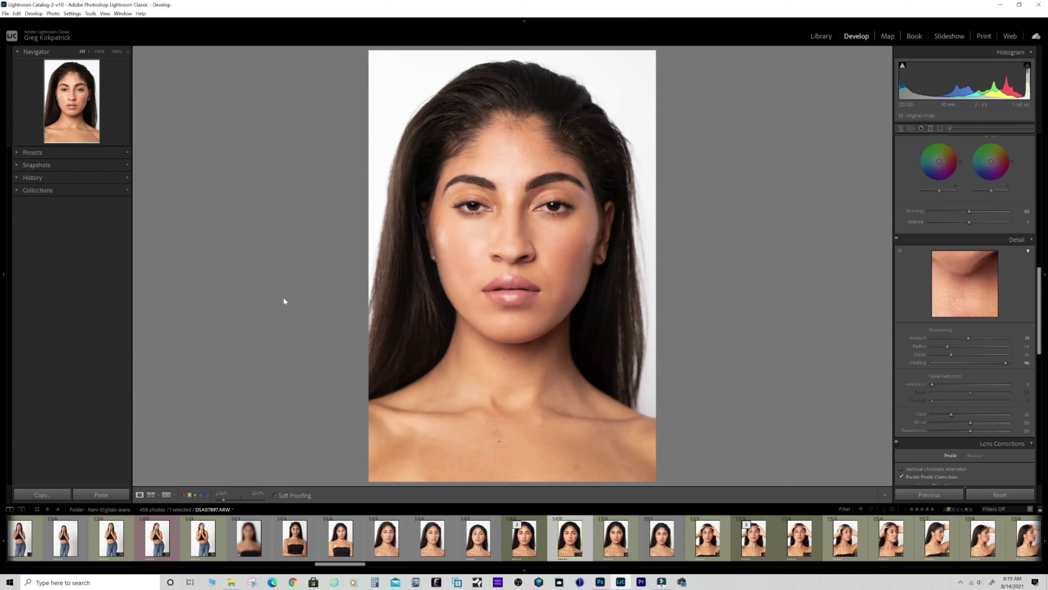
scroll(951, 184, up, 10)
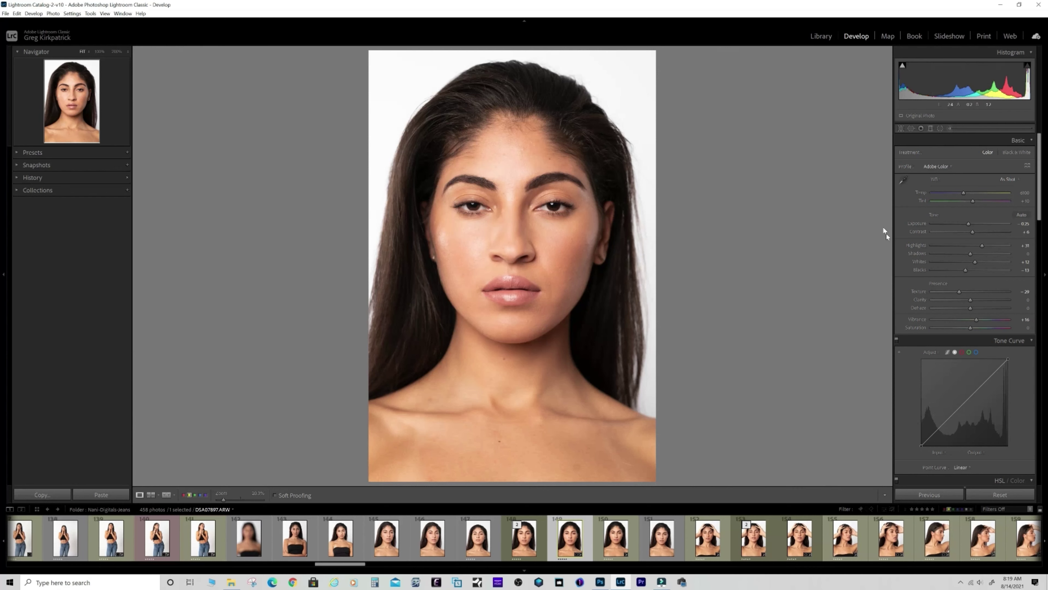
Step: Send the portrait from Lightroom to Photoshop for editing and close the floating filter plugin panel
right_click(509, 201)
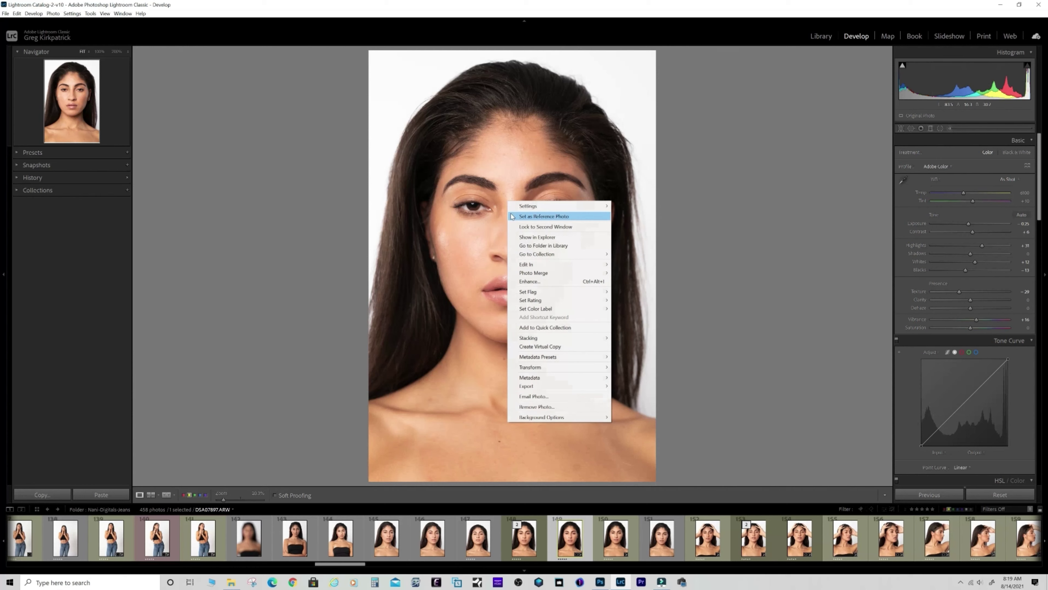
mouse_move(526, 268)
click(657, 265)
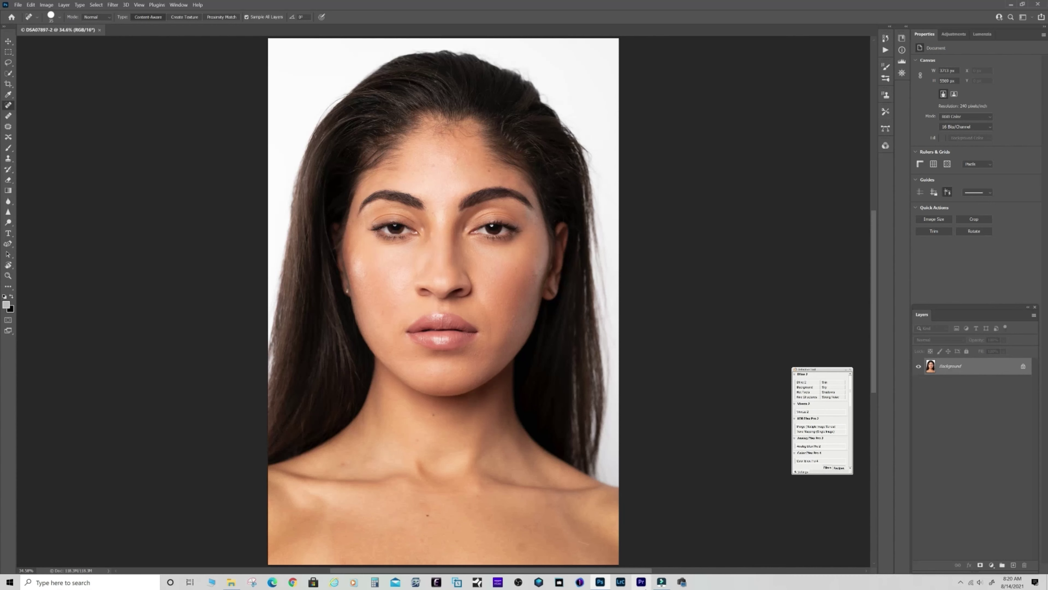
click(850, 369)
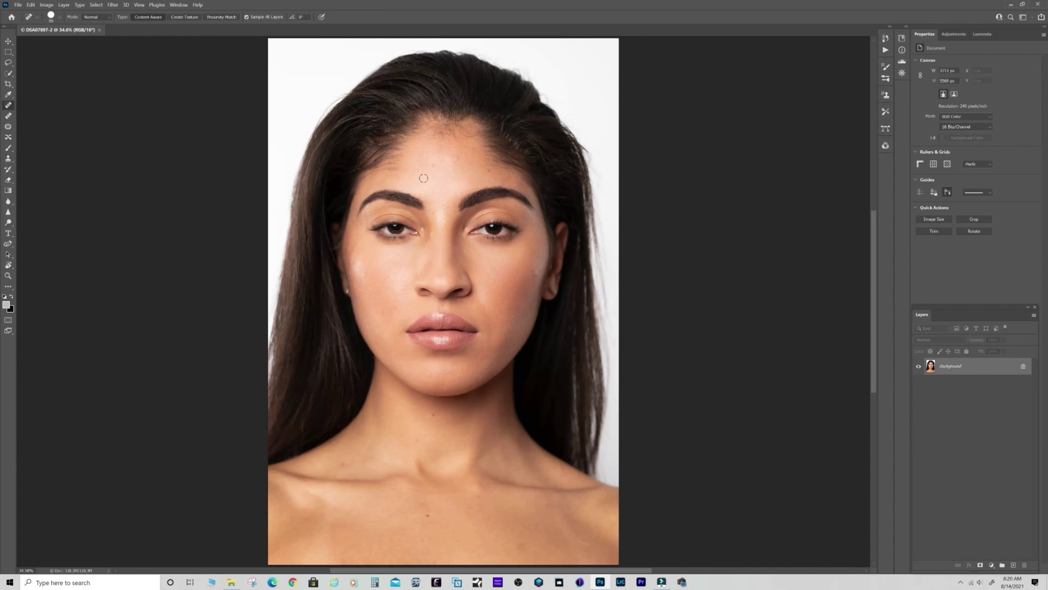
Step: Enlarge the Spot Healing Brush and heal small spots on the upper forehead
key(bracketright)
click(456, 158)
click(468, 152)
click(464, 155)
Step: Replace a newly added empty layer with a duplicate of the Background layer, and activate the Patch tool
click(1013, 566)
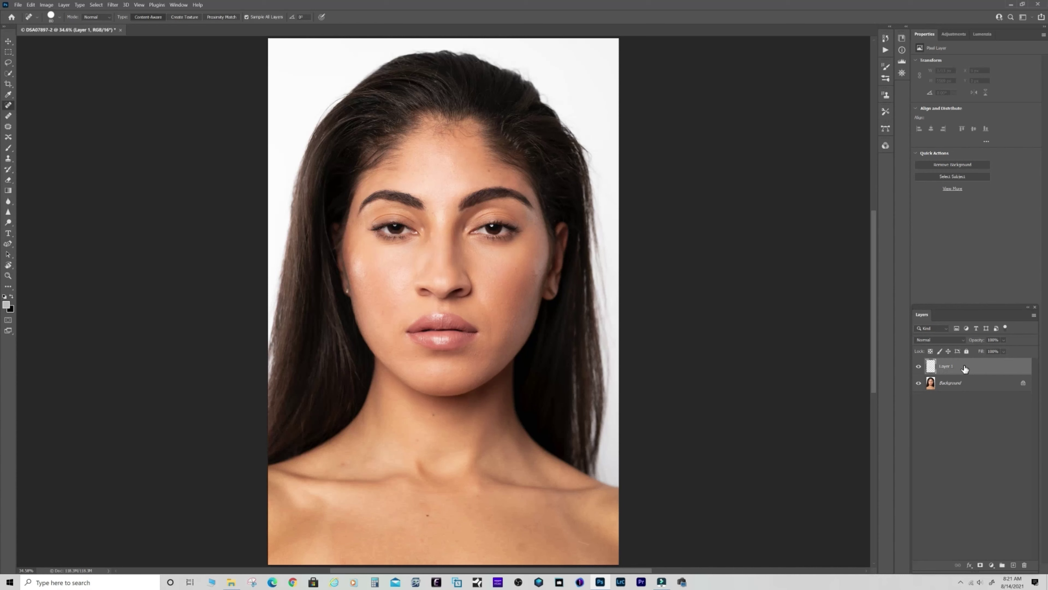
key(Delete)
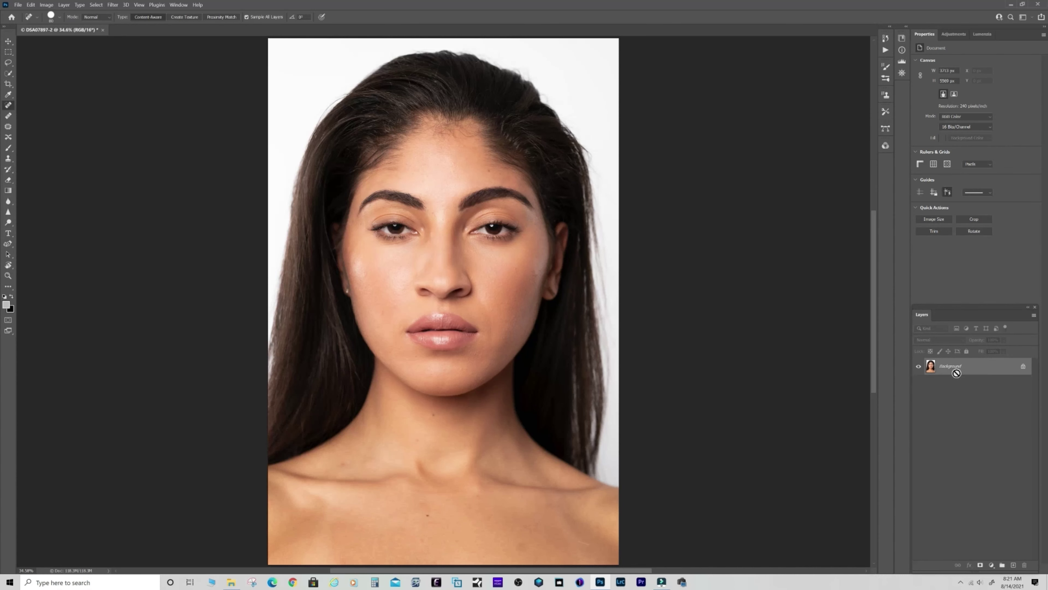
key(ctrl+j)
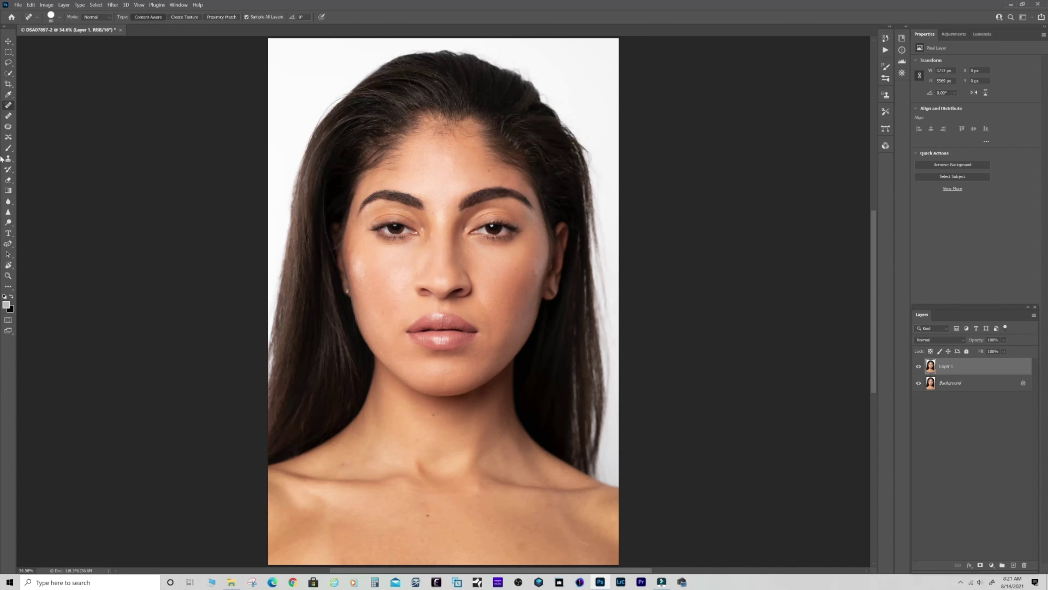
click(9, 127)
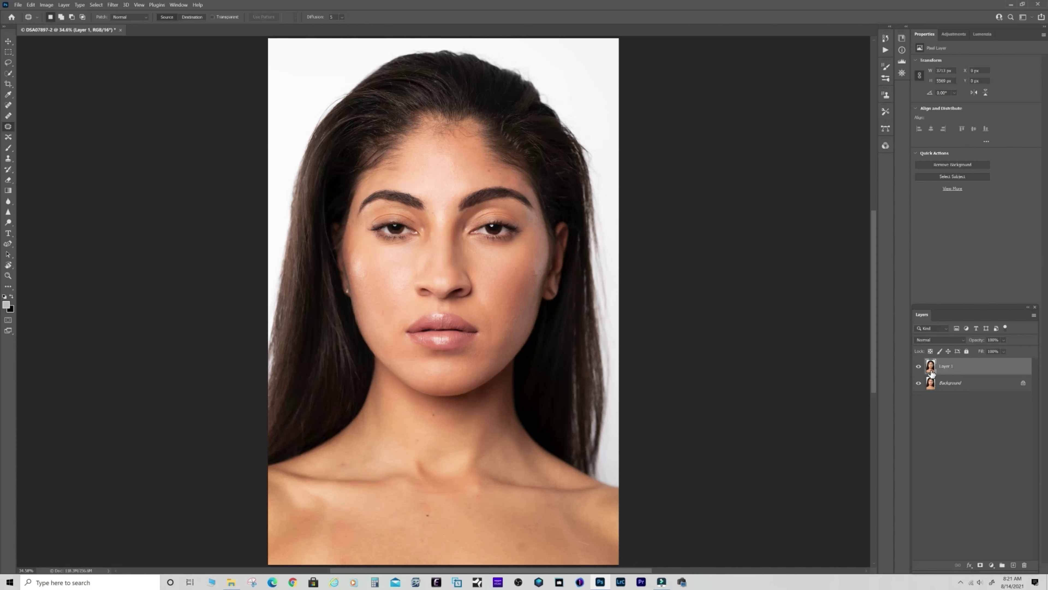
drag(933, 369, 1015, 568)
click(1014, 565)
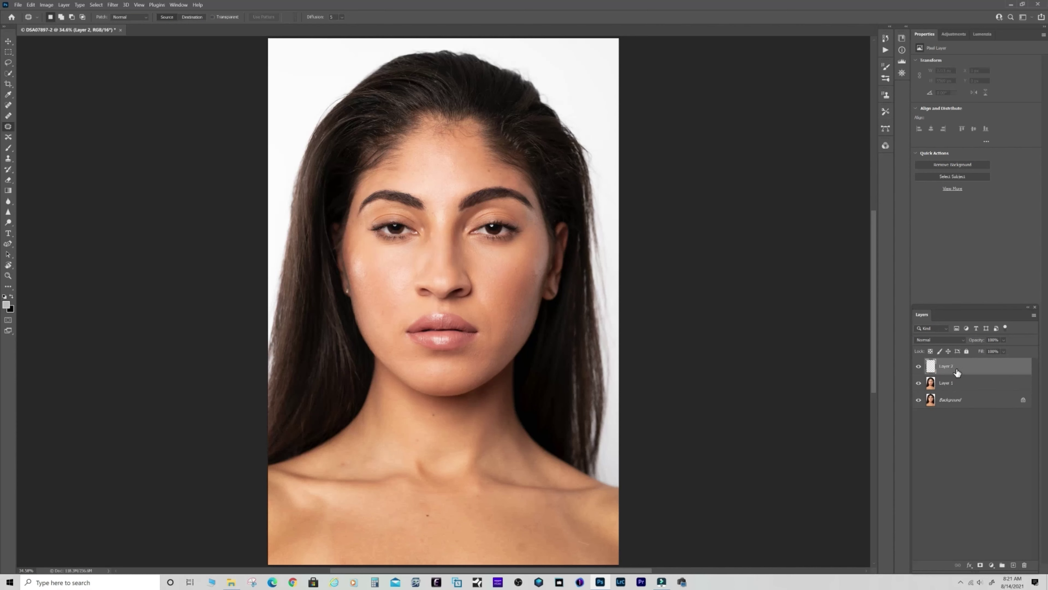
key(Delete)
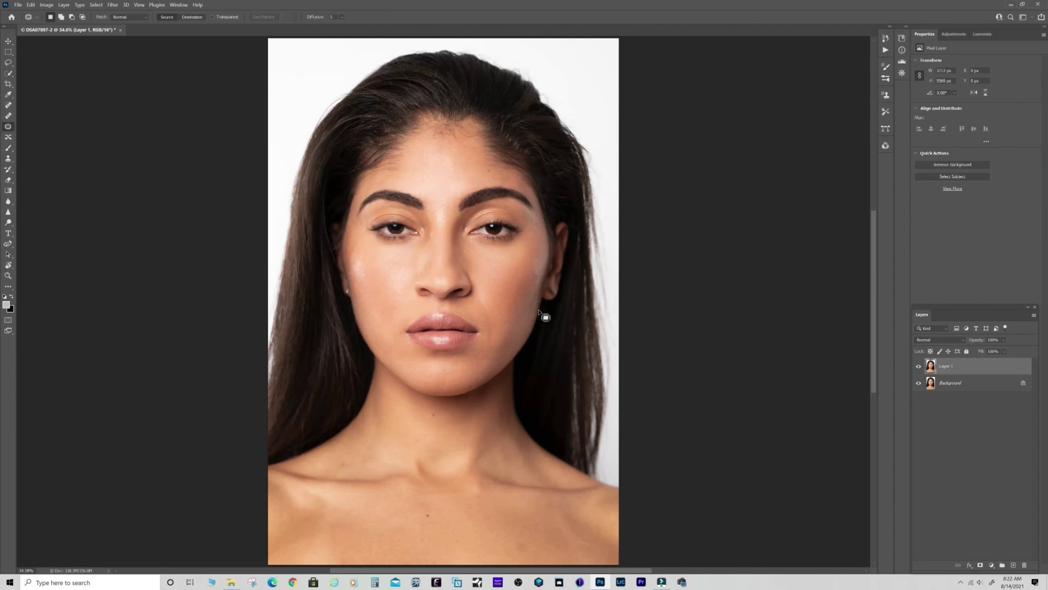
Step: Patch the uneven skin on the image-right outer cheek beside the ear and clear the selections
scroll(536, 281, up, 3)
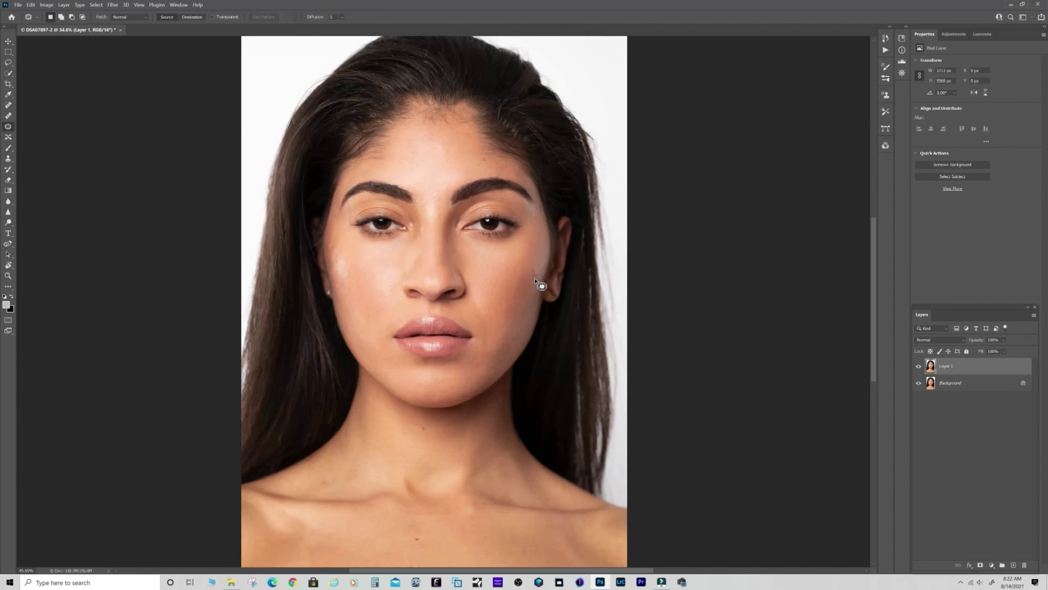
scroll(536, 281, up, 2)
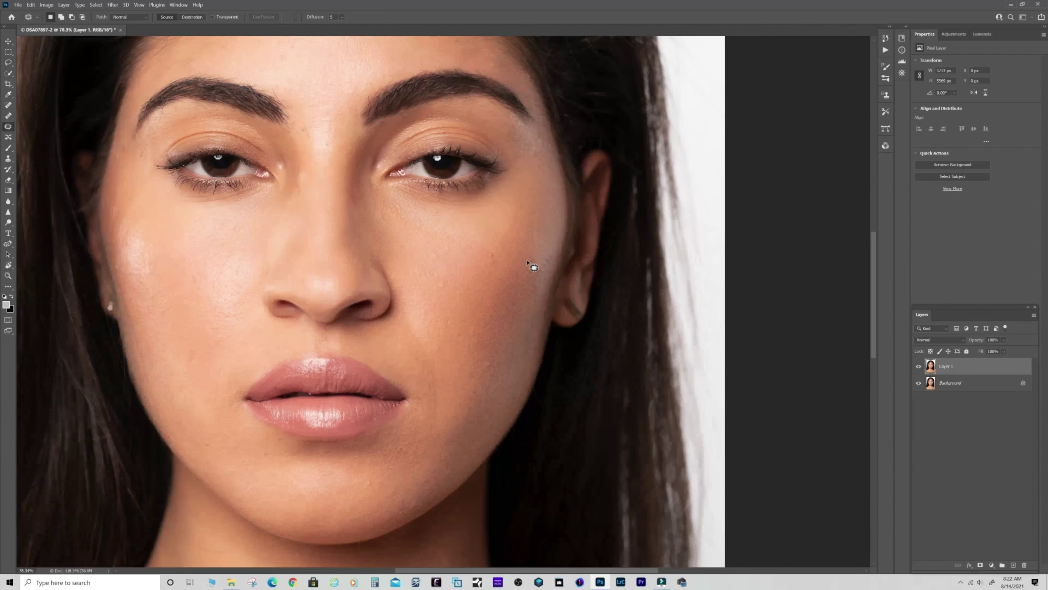
drag(534, 257, 521, 262)
drag(538, 270, 539, 271)
key(ctrl+d)
drag(534, 281, 534, 309)
key(ctrl+d)
Step: Patch the blemishes along the image-left outer cheek near the hairline and clear the selection
mouse_move(110, 212)
mouse_down()
mouse_move(120, 213)
mouse_move(111, 211)
mouse_up()
click(117, 274)
drag(113, 273, 110, 263)
click(8, 105)
click(8, 52)
key(ctrl+d)
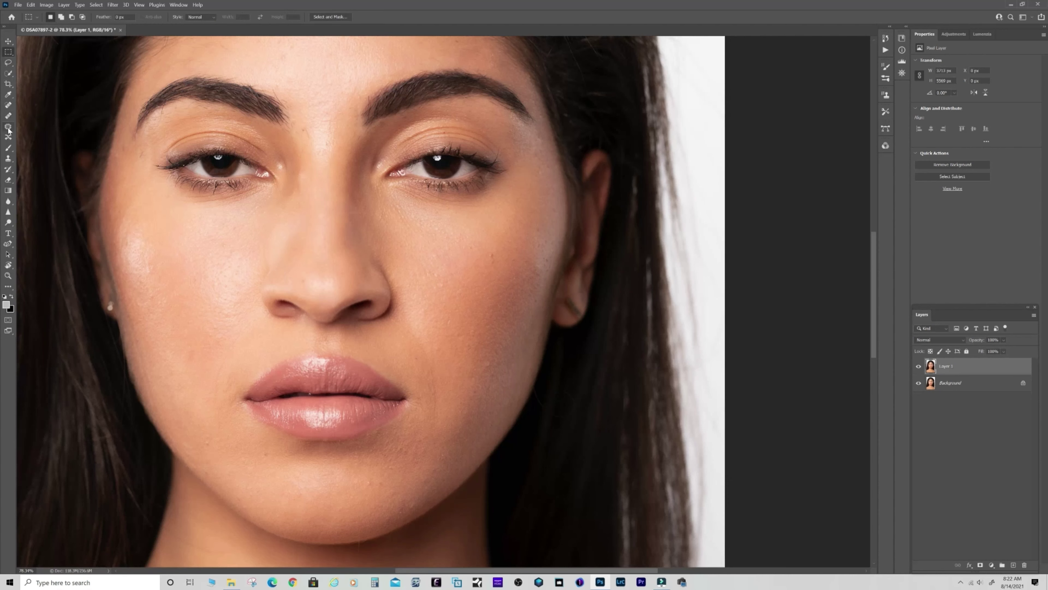
Step: Shrink the Spot Healing Brush and heal small spots on the image-right upper cheek below the eye
click(8, 104)
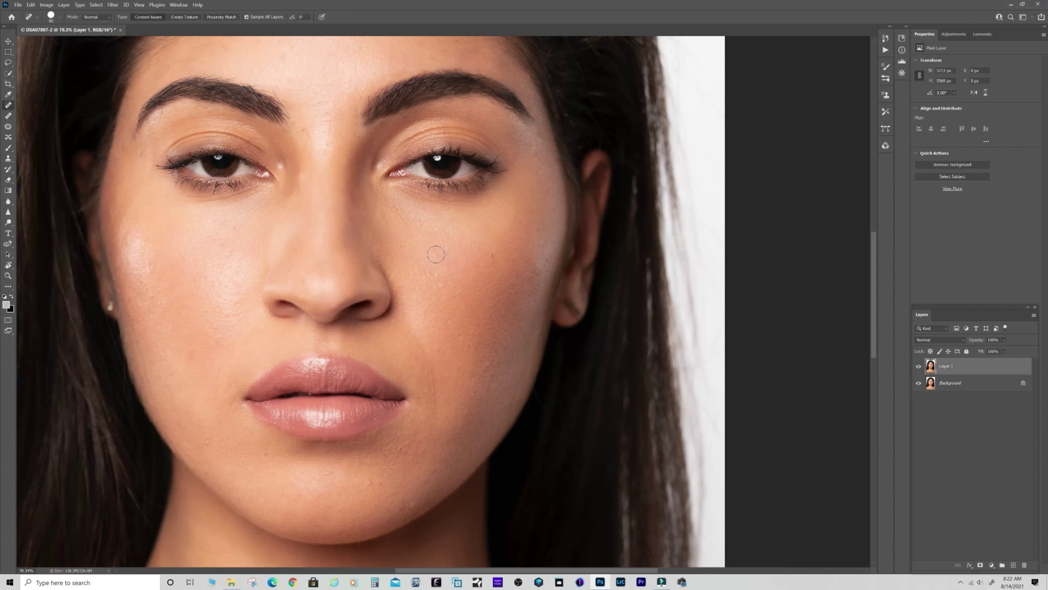
key(bracketleft)
key(bracketleft)
click(514, 260)
click(491, 263)
click(541, 244)
click(543, 241)
click(546, 240)
click(536, 238)
click(505, 232)
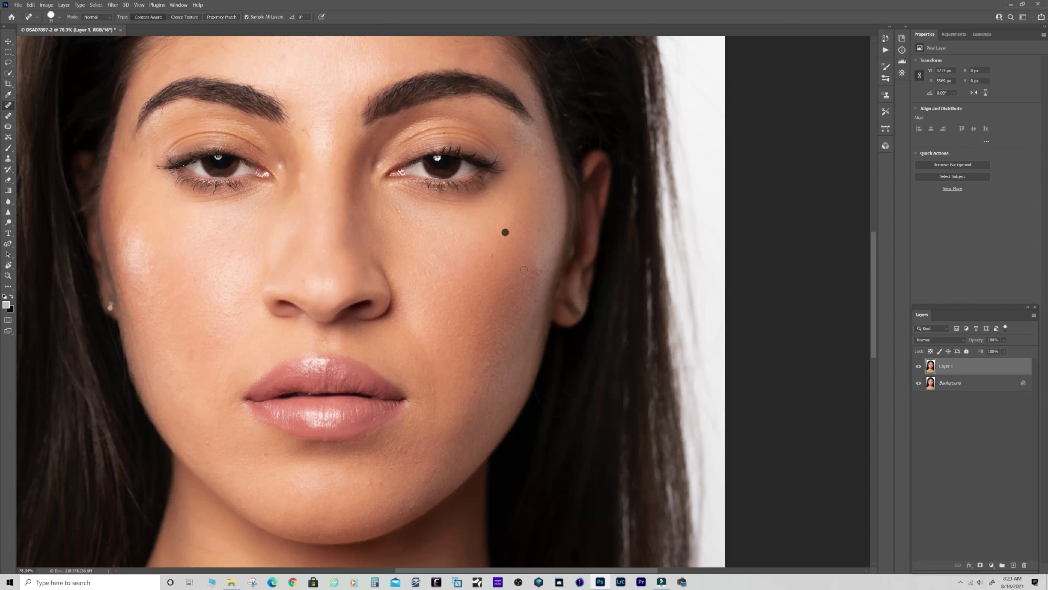
Step: Heal the cluster of small spots on the image-right outer cheek in front of the ear
click(546, 271)
click(538, 274)
click(535, 269)
click(517, 278)
click(532, 276)
click(546, 279)
click(535, 301)
click(531, 294)
click(538, 284)
Step: Heal small blemishes on the image-right lower cheek and across the chin and jaw
click(467, 346)
click(439, 350)
click(372, 449)
click(369, 483)
click(380, 484)
click(389, 467)
click(401, 513)
click(392, 491)
click(410, 503)
click(445, 455)
Step: Heal small spots across the upper forehead near the hairline
mouse_move(280, 321)
mouse_down()
mouse_move(302, 379)
mouse_move(302, 417)
mouse_up()
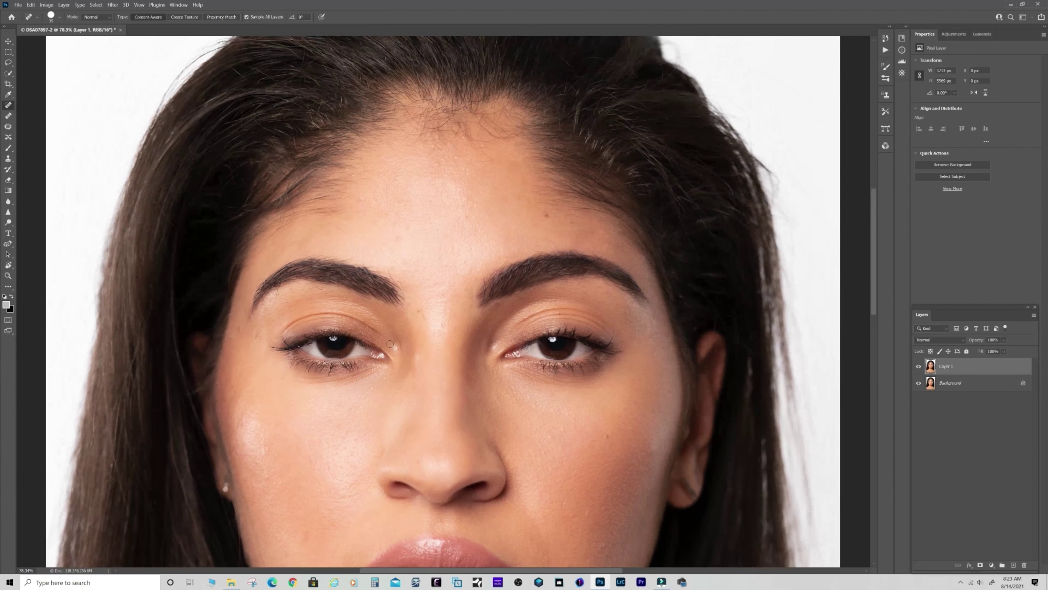
click(475, 175)
click(394, 183)
click(394, 179)
click(361, 199)
Step: Heal spots beside the nose bridge, at the image-left temple and on the image-right cheek under the eye
click(423, 314)
click(473, 319)
click(258, 336)
click(252, 328)
click(249, 332)
click(573, 419)
Step: Shrink the Spot Healing Brush and clean up stray hairs at the inner brow ends and around the image-right eyebrow
key(bracketleft)
drag(387, 269, 391, 278)
click(399, 282)
drag(481, 278, 479, 284)
click(497, 306)
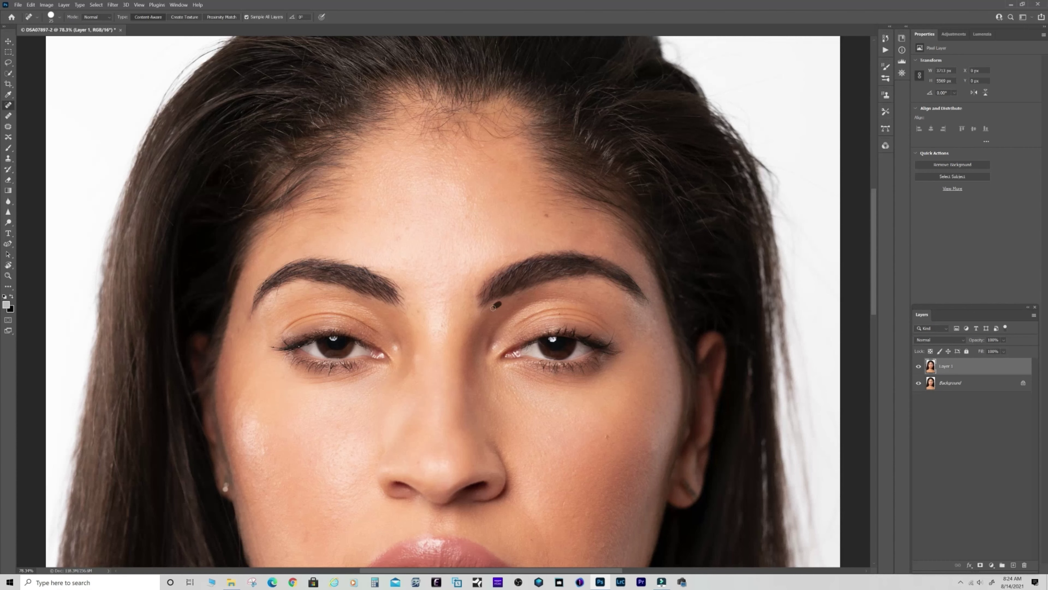
click(519, 298)
click(607, 283)
click(627, 306)
click(595, 251)
click(603, 256)
Step: Clean up stray hairs and spots around the image-left eyebrow and its upper eyelid
click(371, 268)
drag(389, 274, 381, 272)
drag(283, 306, 278, 289)
click(311, 286)
click(301, 289)
click(285, 294)
click(322, 290)
click(347, 293)
drag(407, 305, 407, 311)
Step: Heal remaining small spots on the image-right cheek, along the forehead centre and below the mouth corner
click(564, 504)
click(466, 195)
click(466, 217)
drag(396, 240, 398, 239)
click(466, 260)
scroll(365, 246, down, 4)
click(532, 465)
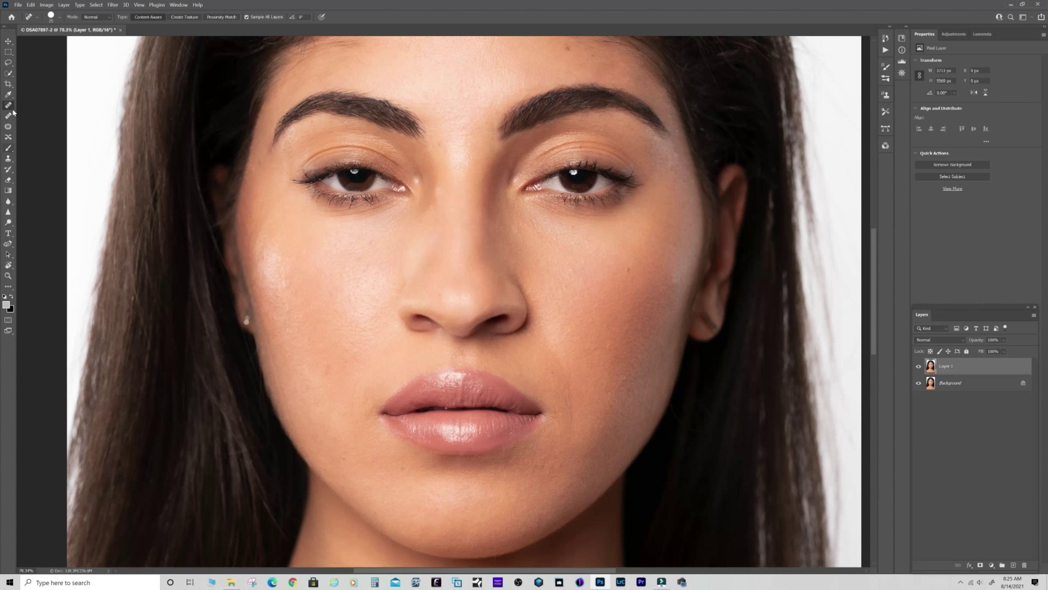
Step: Patch the skin below the image-right corner of the mouth with clean chin skin and clear the selection
click(7, 128)
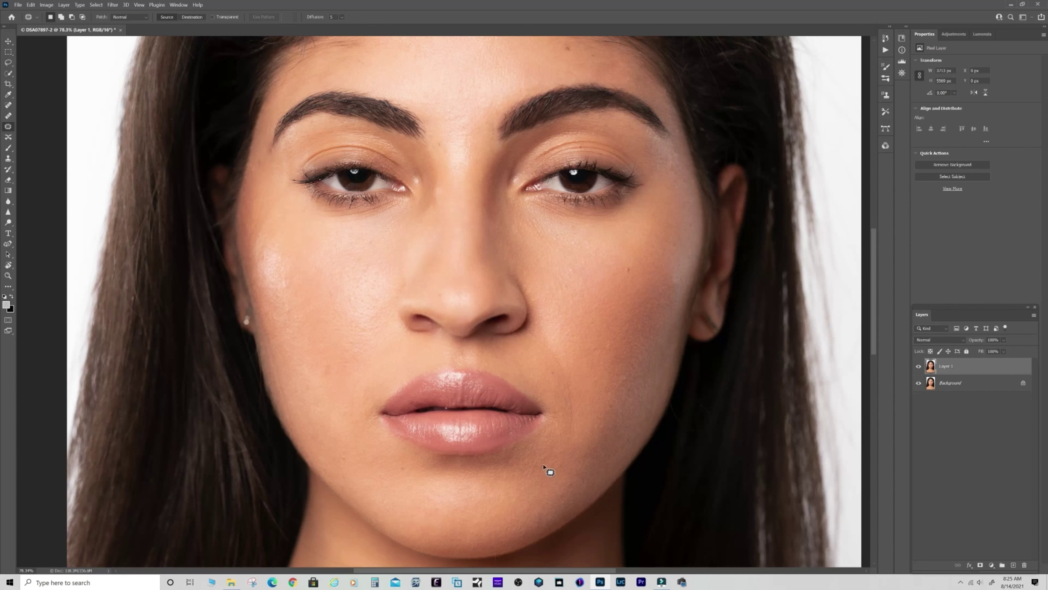
mouse_move(544, 462)
mouse_down()
mouse_move(552, 492)
mouse_move(539, 511)
mouse_up()
key(ctrl+d)
Step: Clone clean skin with the Clone Stamp over uneven areas on the image-left jaw and lower cheek
click(8, 159)
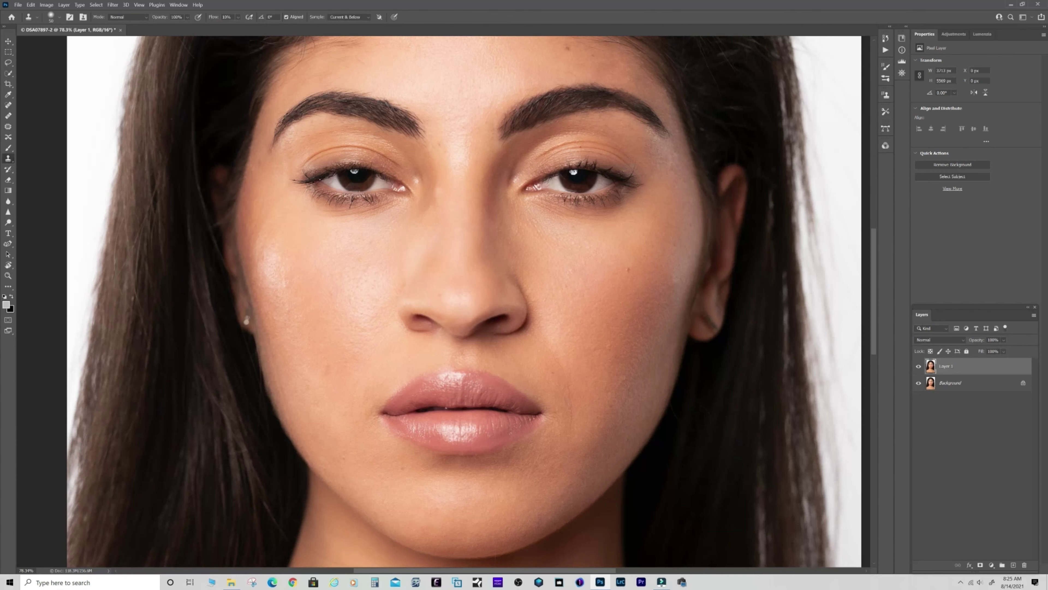
alt+click(351, 461)
click(344, 457)
click(344, 462)
click(344, 458)
alt+click(338, 379)
click(327, 369)
click(326, 367)
alt+click(342, 370)
Step: Clone clean skin over the shiny areas of the image-left cheek and the edge of the forehead
alt+click(295, 283)
drag(285, 284, 286, 281)
alt+click(324, 298)
drag(328, 295, 329, 294)
alt+click(363, 252)
click(361, 261)
drag(362, 261, 361, 267)
alt+click(359, 64)
mouse_move(355, 59)
mouse_down()
mouse_move(337, 59)
mouse_move(366, 54)
mouse_up()
key(ctrl+0)
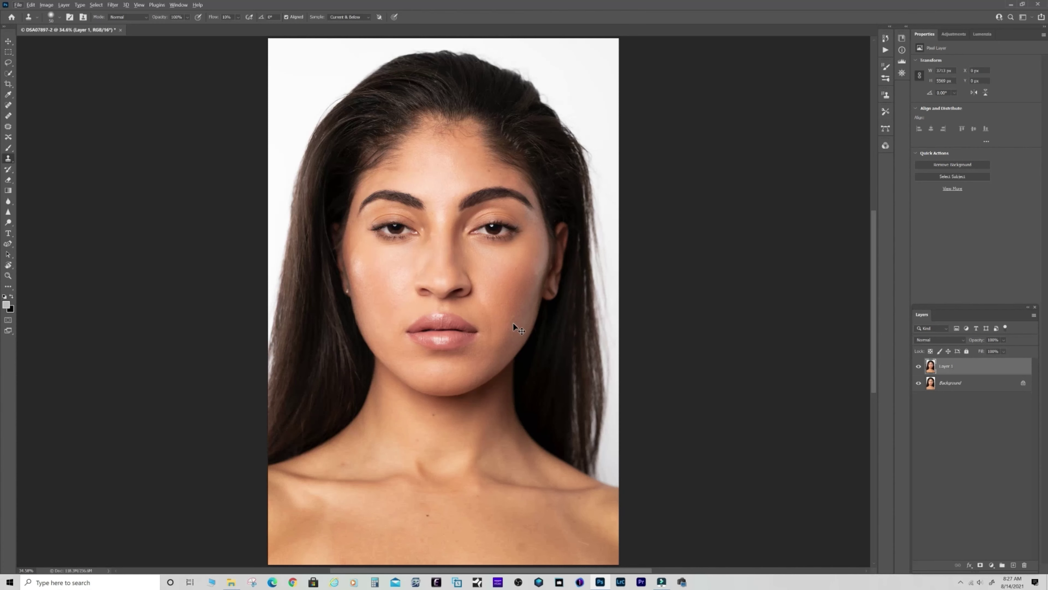
Step: Enlarge the Spot Healing Brush and heal the remaining spots on the image-right lower cheek
scroll(519, 318, up, 3)
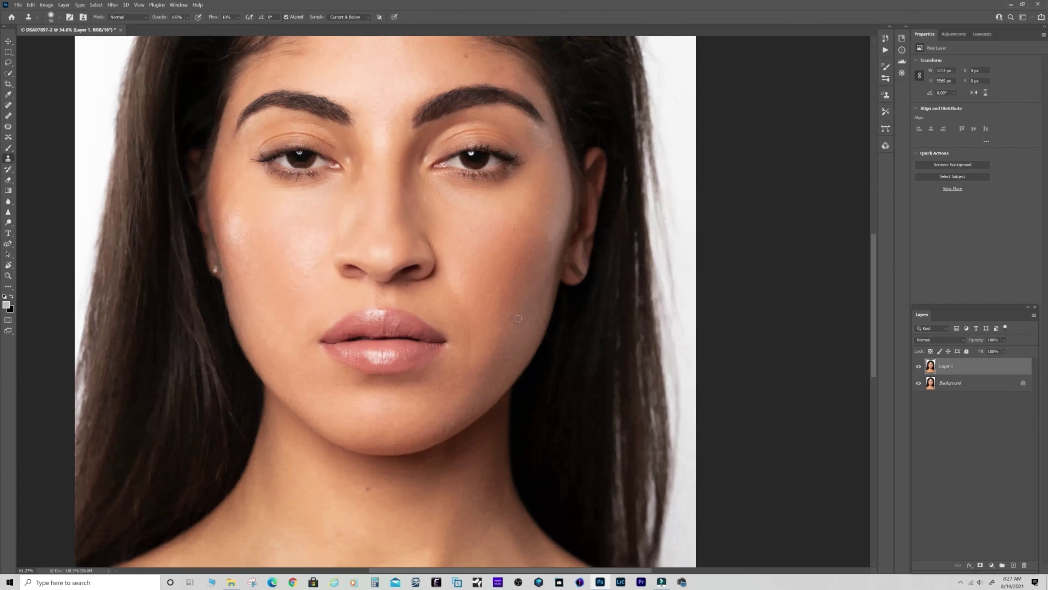
scroll(519, 318, up, 2)
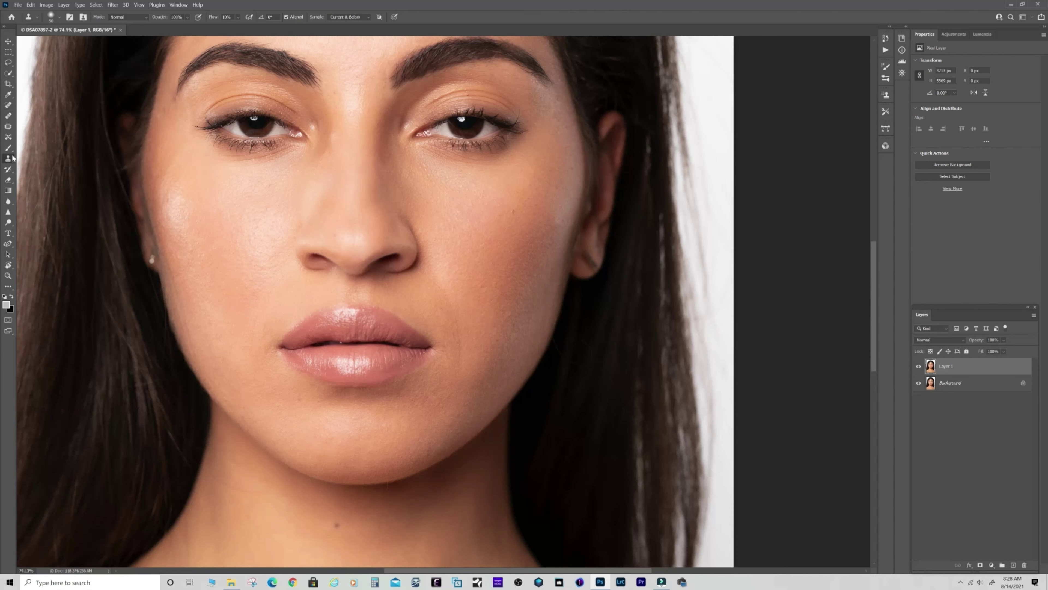
click(8, 105)
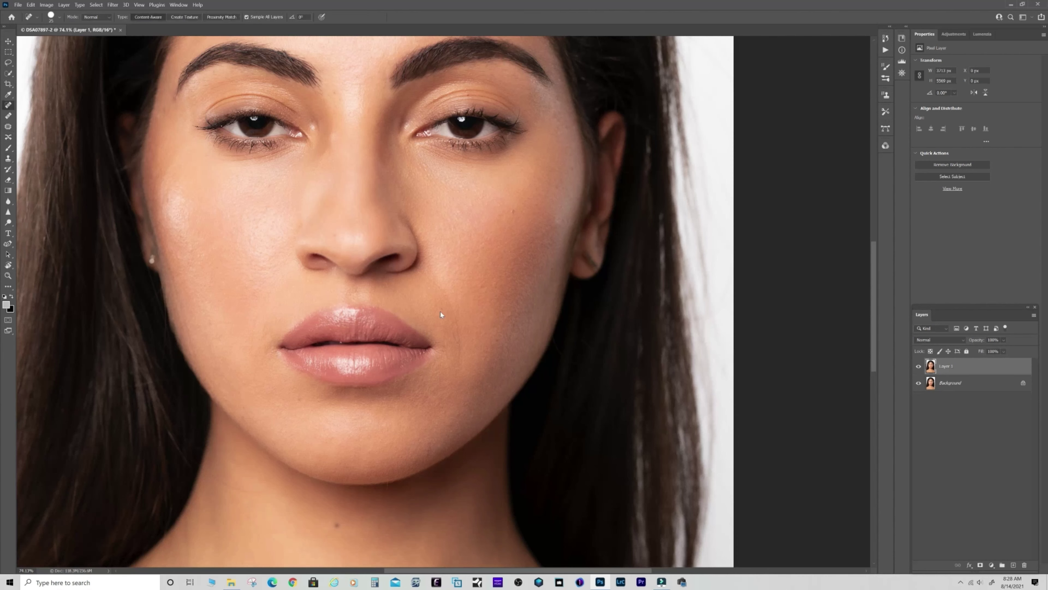
key(bracketright)
click(509, 314)
click(495, 330)
click(494, 284)
click(482, 287)
click(493, 300)
key(ctrl+0)
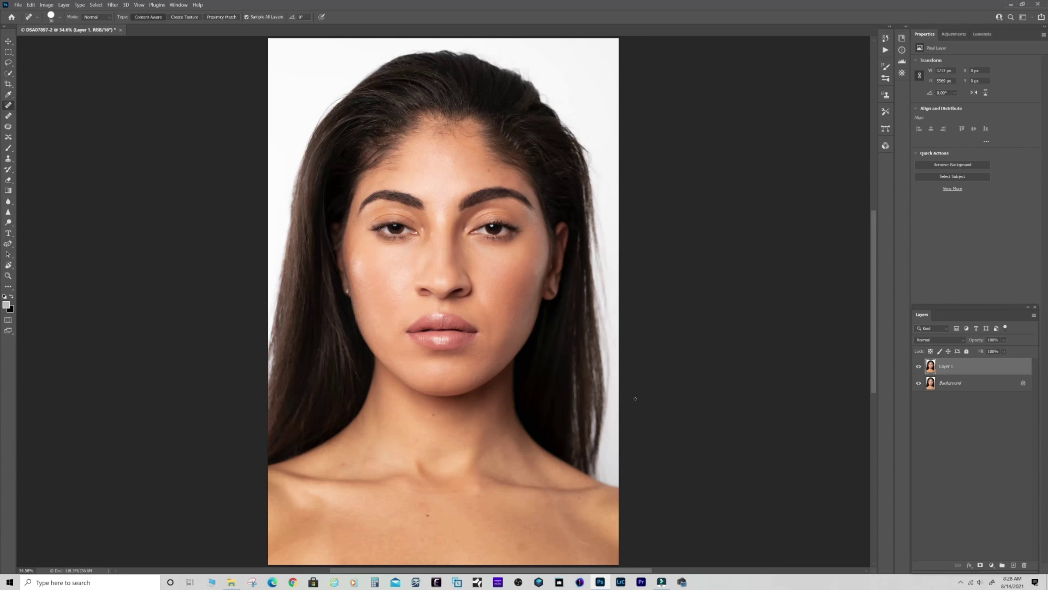
Step: Save the retouched portrait and display the list of recorded actions
key(ctrl+s)
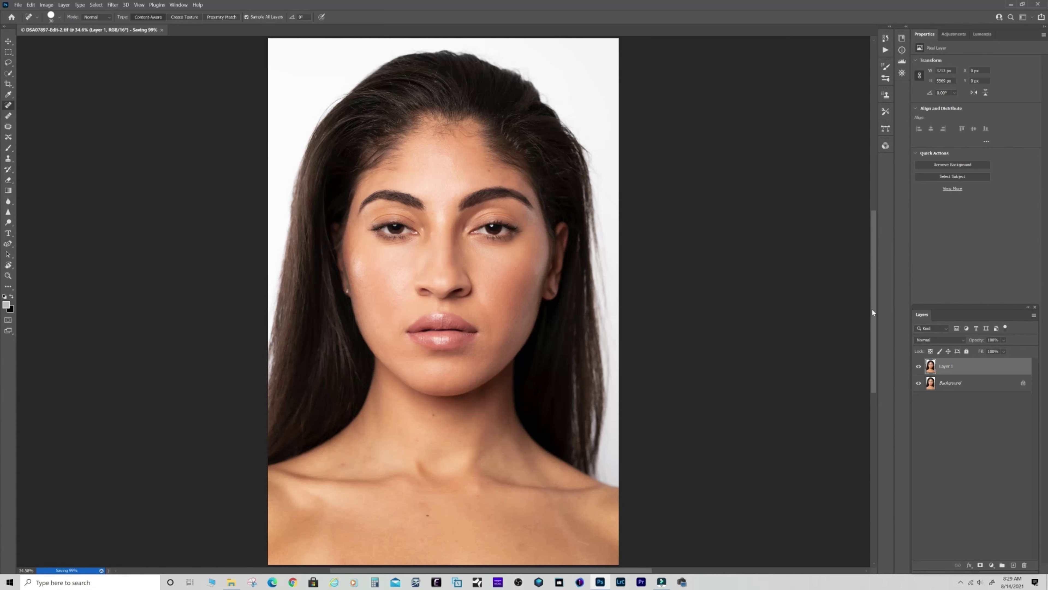
click(177, 5)
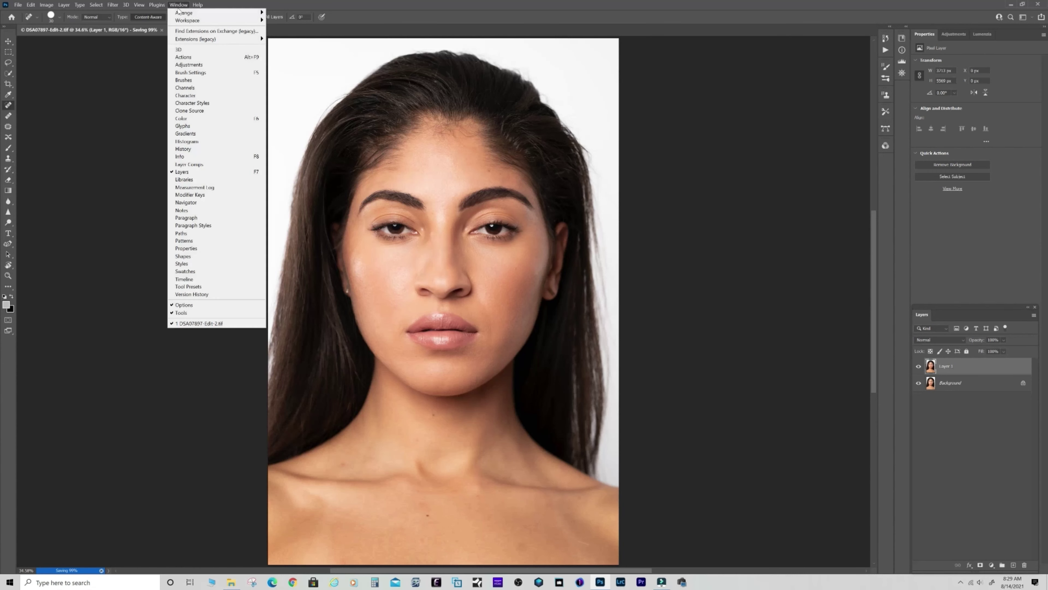
click(183, 57)
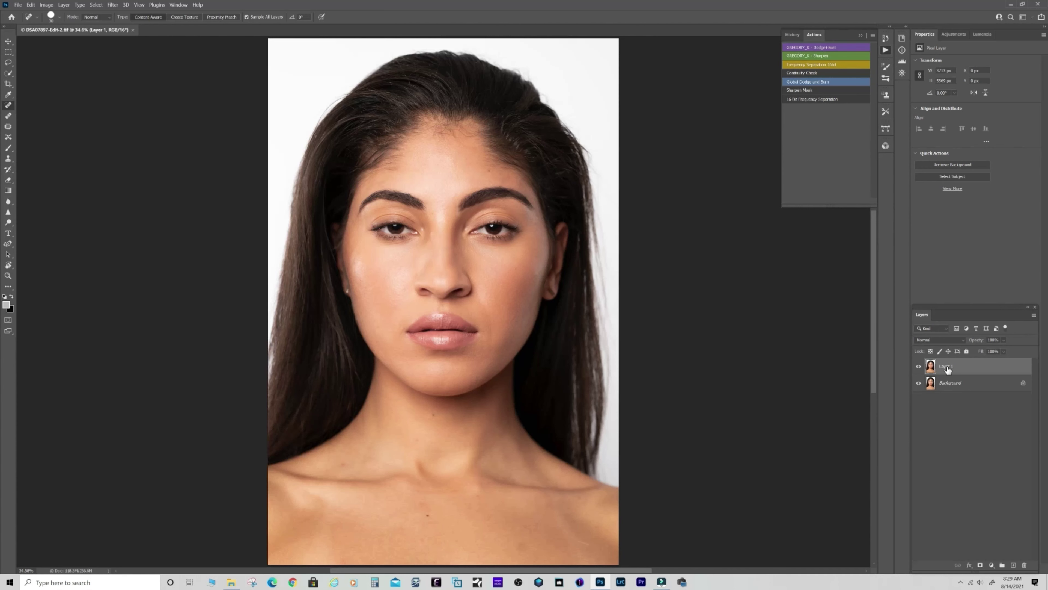
Step: Flatten the retouched layer and the background into a single Background layer
click(985, 459)
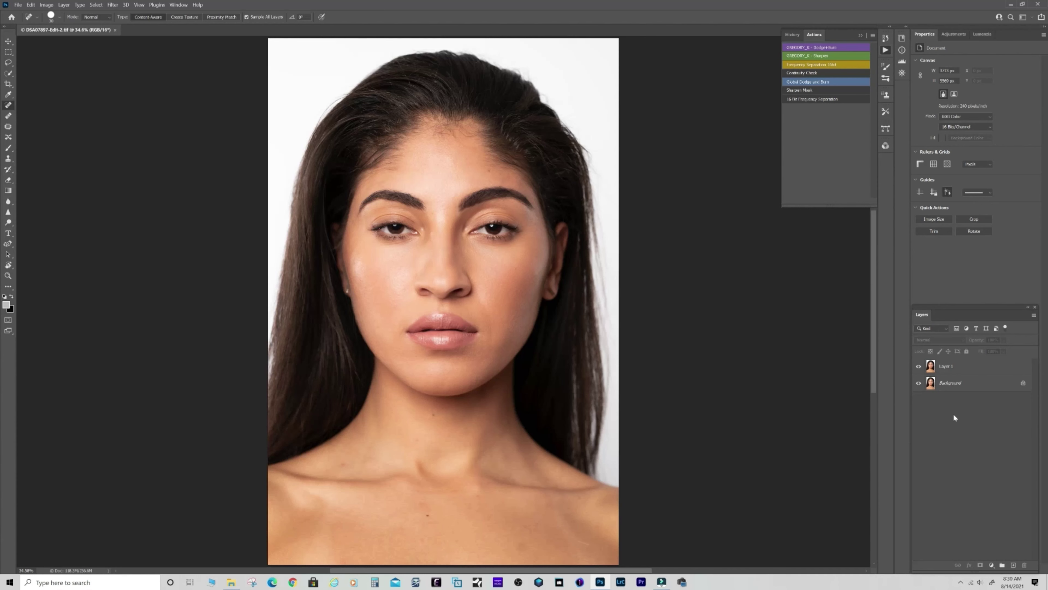
click(950, 384)
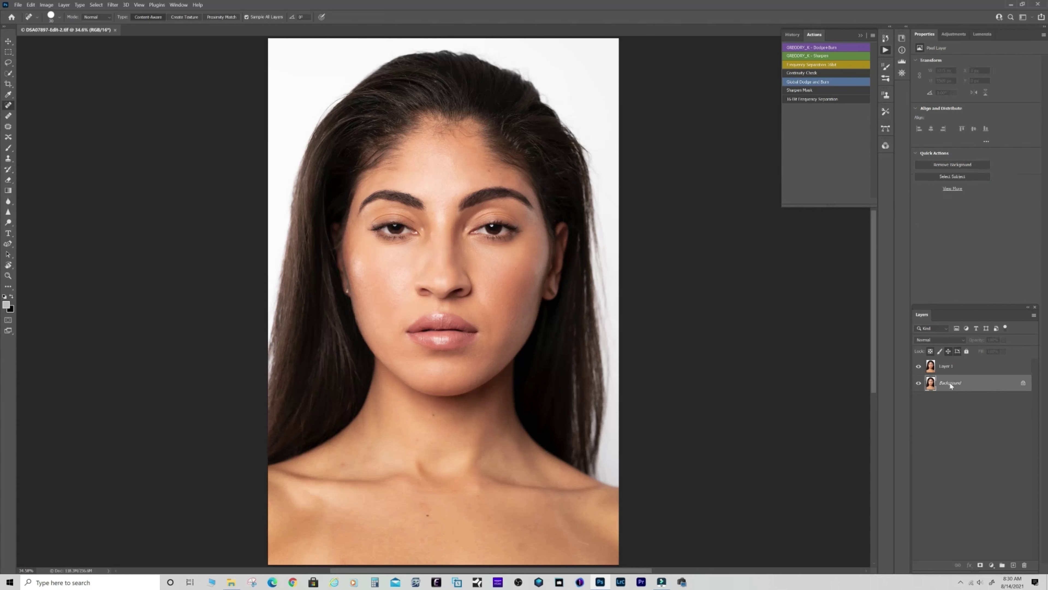
right_click(951, 384)
click(975, 462)
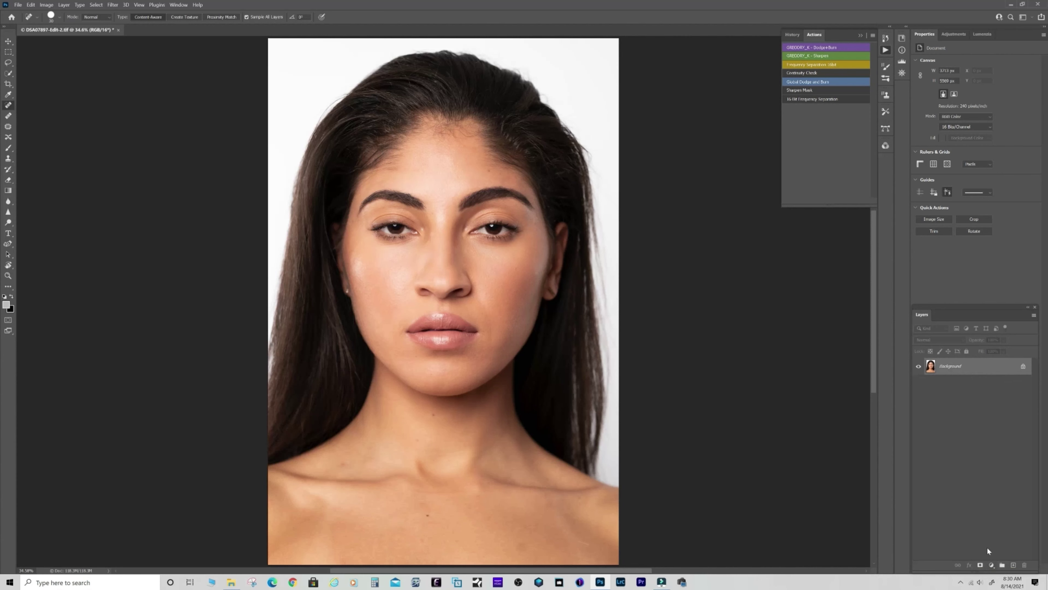
Step: Add a Curves adjustment layer above the background and name it Burn
click(992, 565)
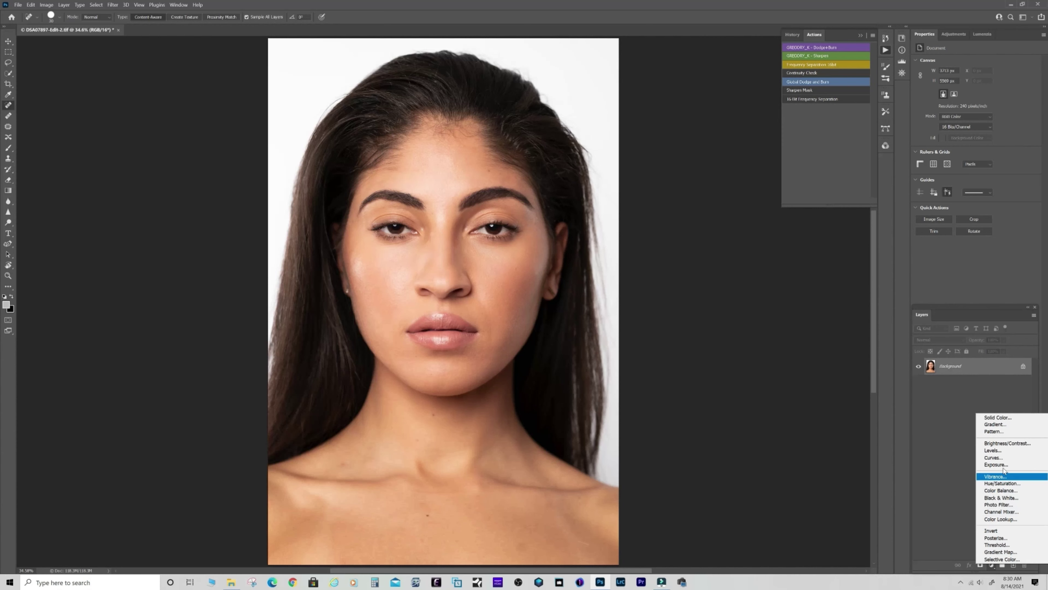
click(1003, 458)
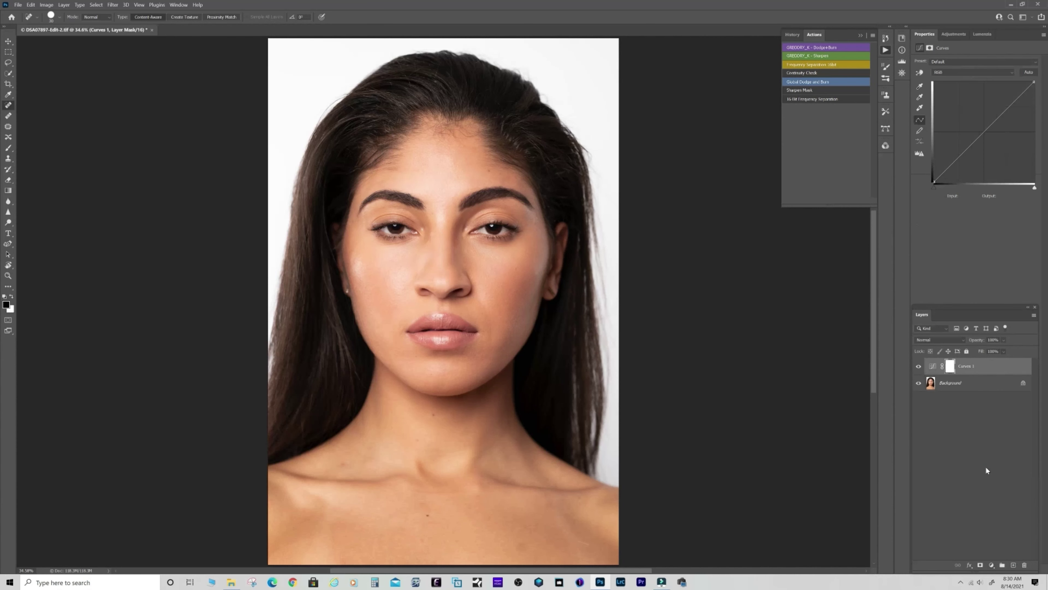
double_click(966, 366)
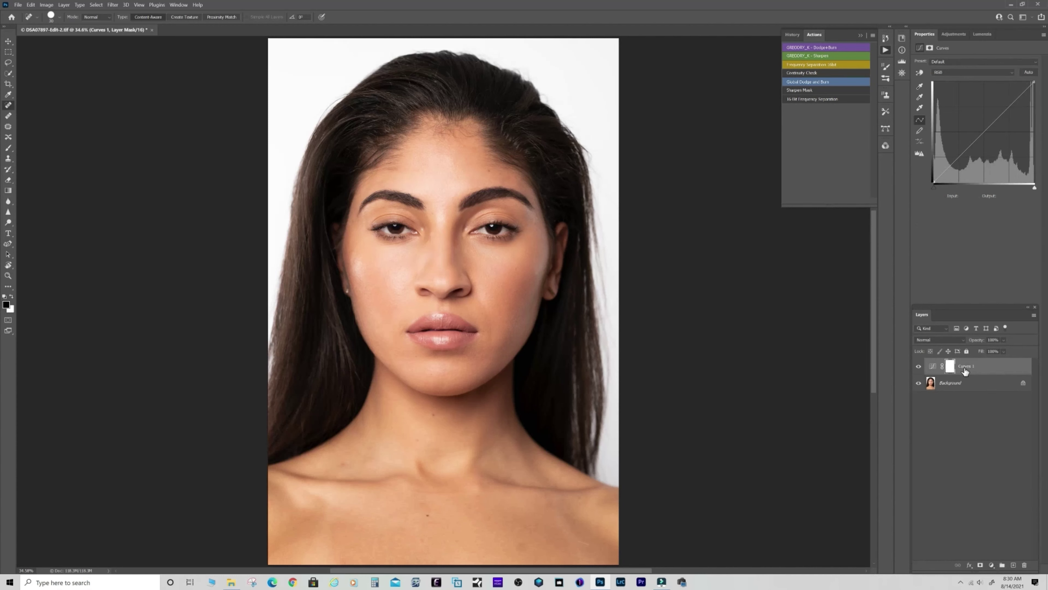
text(Burn)
key(Return)
click(950, 365)
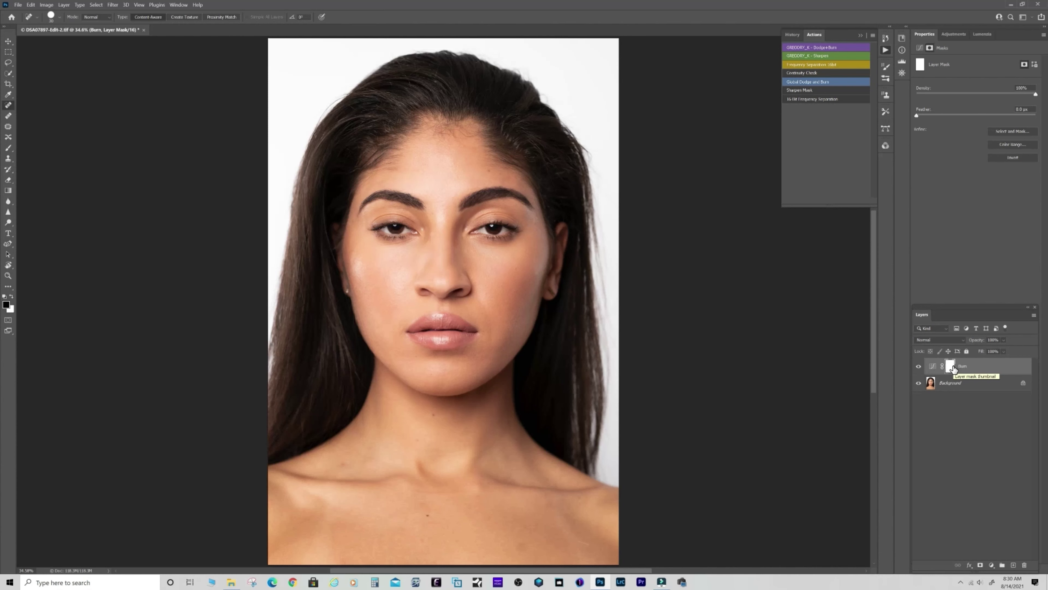
key(ctrl+i)
key(ctrl+i)
Step: Lower the midpoint of the Burn layer's curve to an output of about 98 to darken the portrait
click(931, 371)
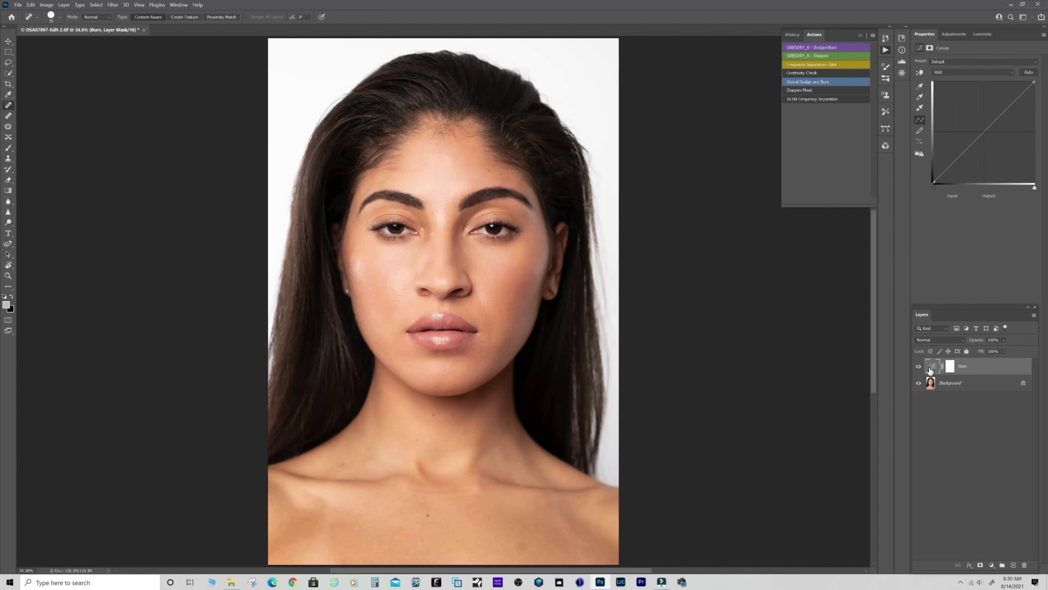
click(934, 367)
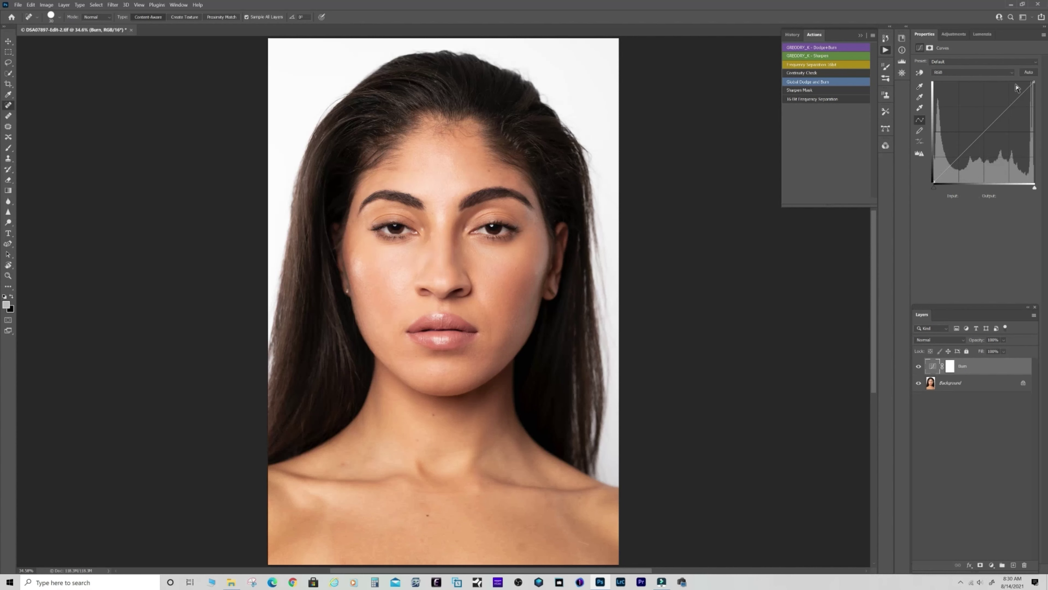
click(985, 132)
drag(984, 132, 985, 143)
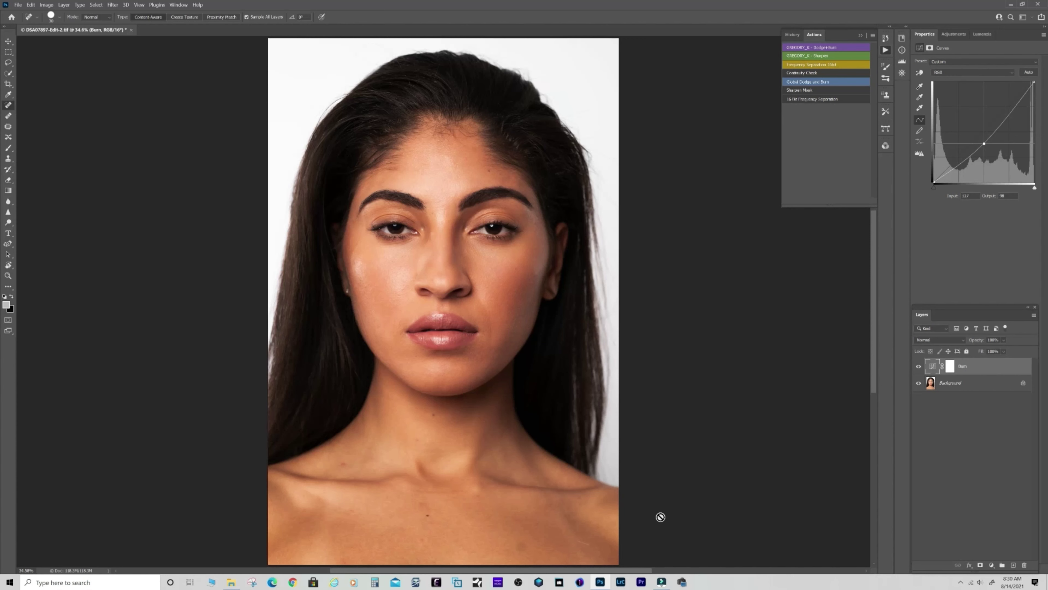
Step: Invert the Burn layer's mask to black and switch the foreground colour to white
click(951, 369)
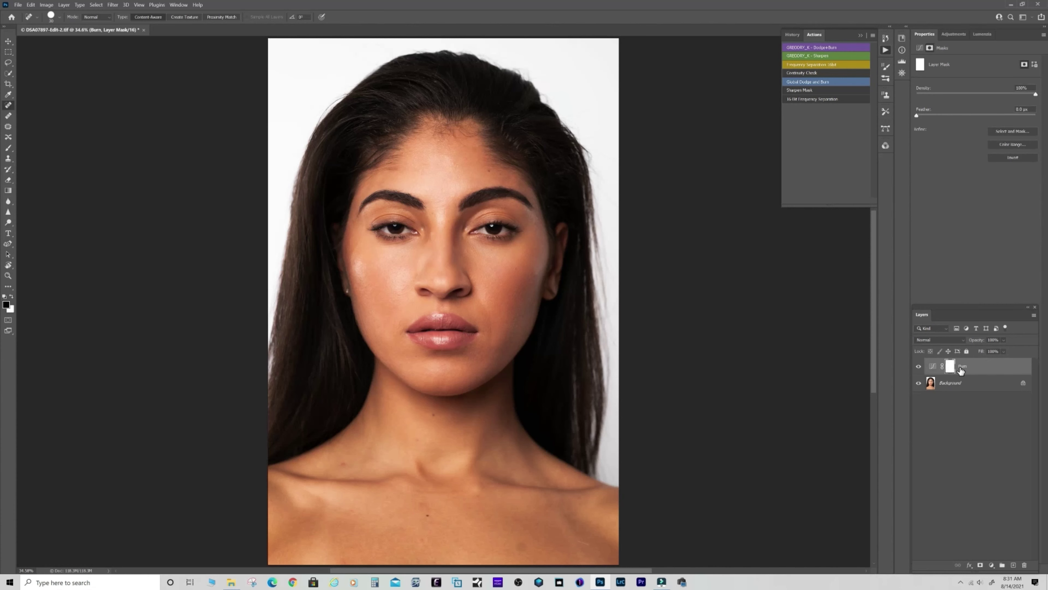
key(ctrl+i)
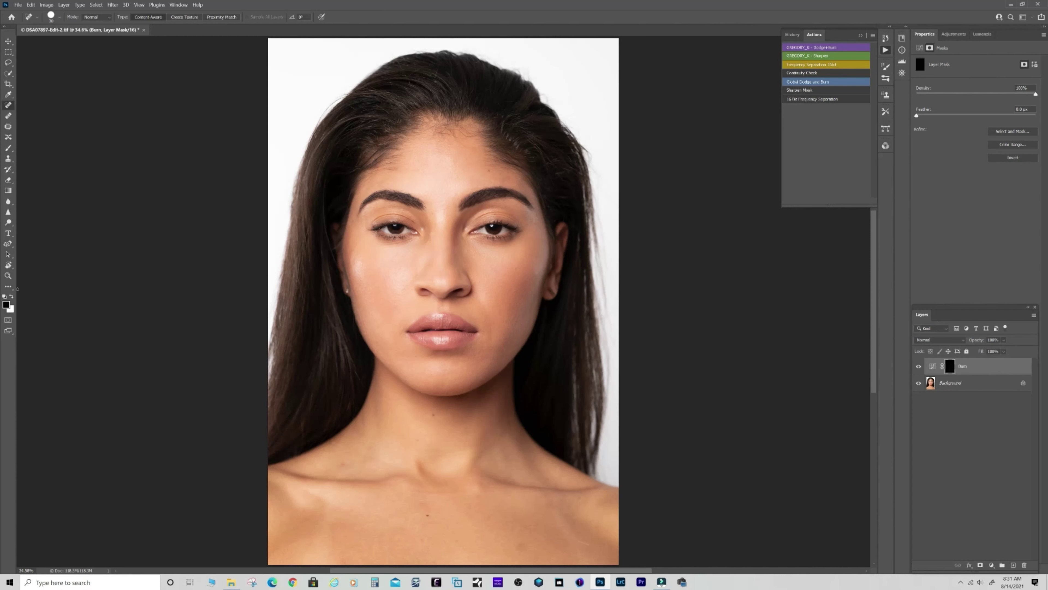
click(9, 299)
Step: Check the Burn layer's curve and invert its mask back to white
click(932, 366)
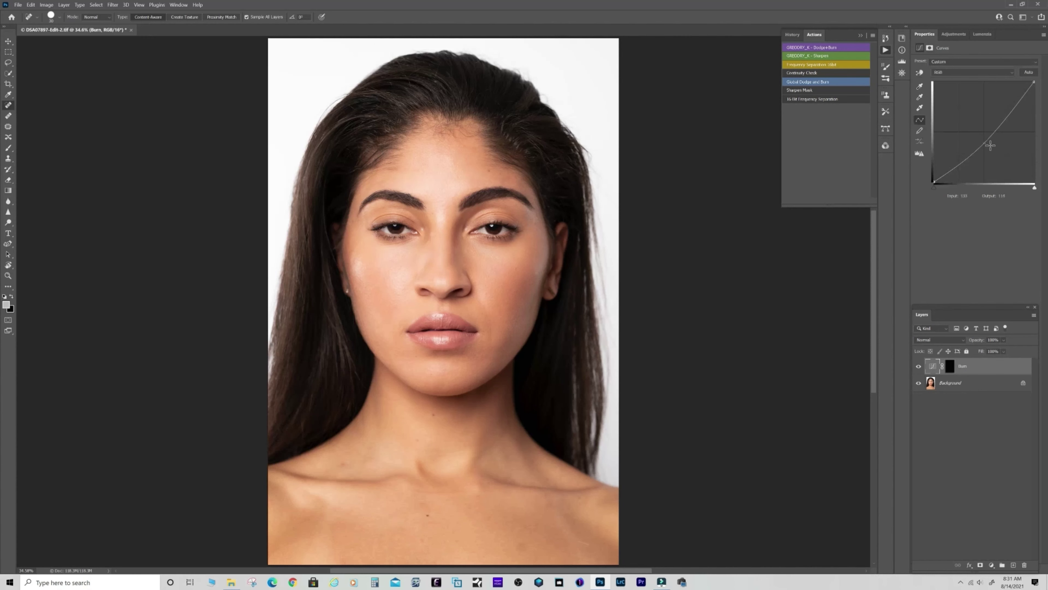
click(951, 366)
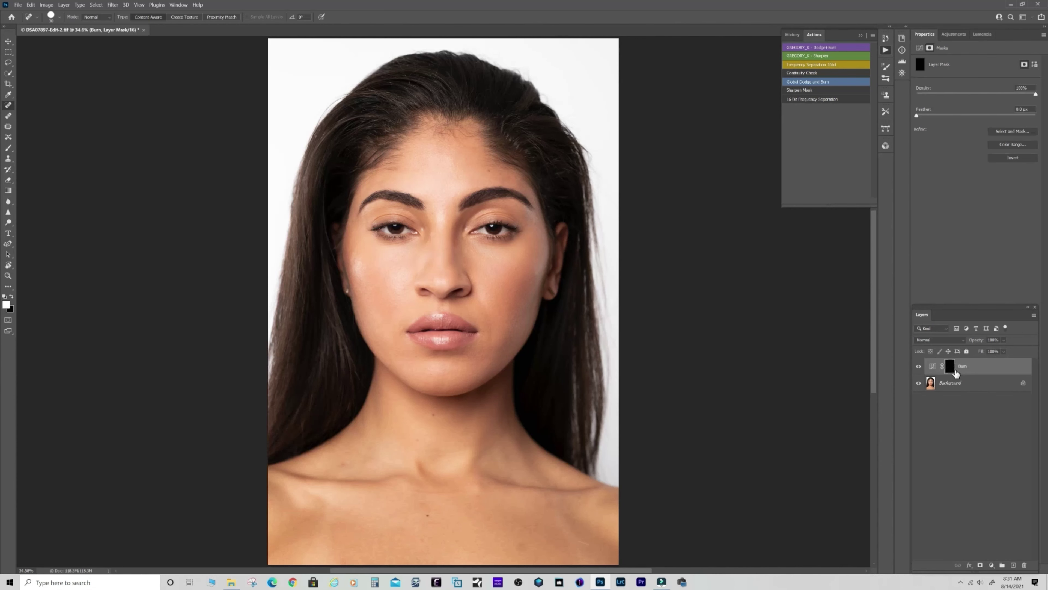
key(ctrl+i)
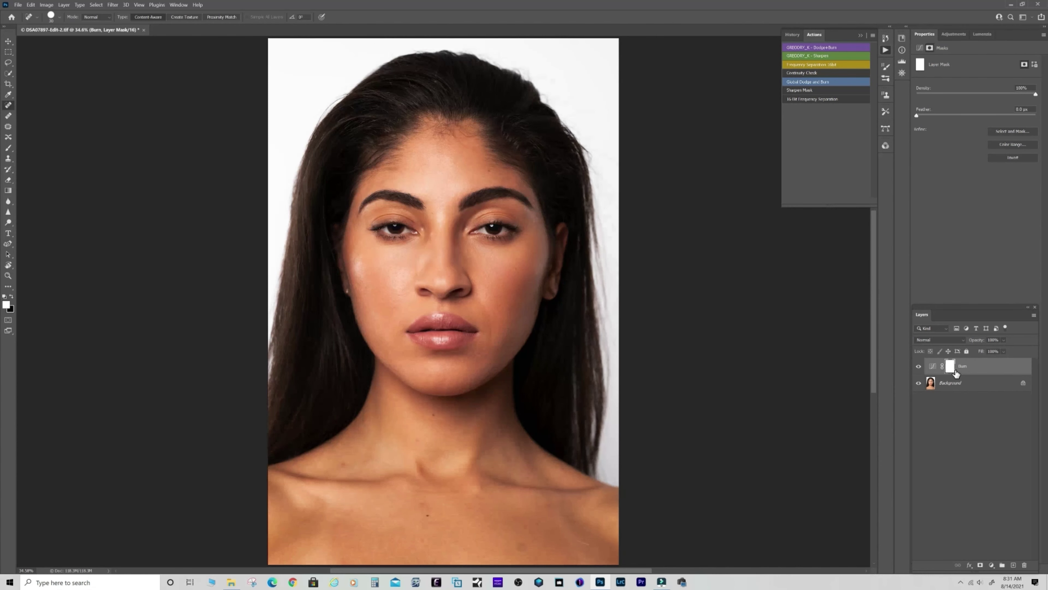
Step: Invert the Burn layer's mask to black and check that the foreground colour is white
key(ctrl+i)
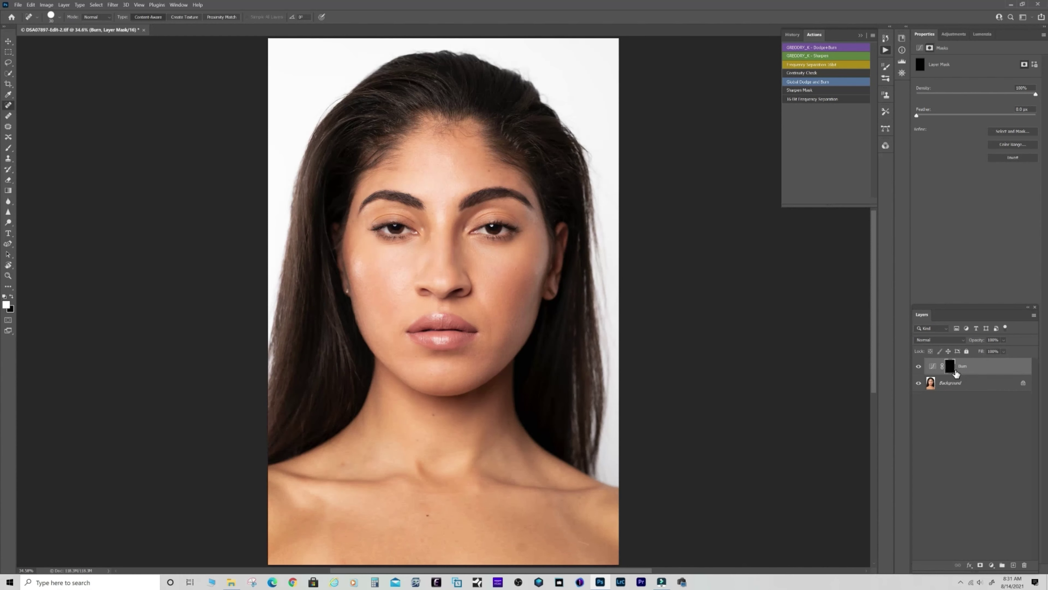
click(7, 305)
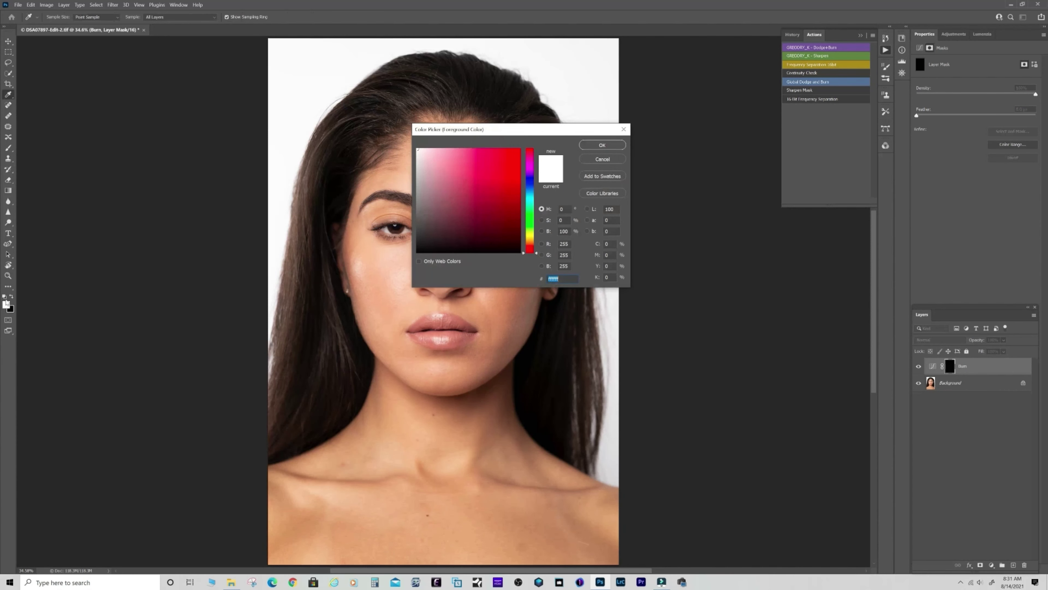
click(597, 160)
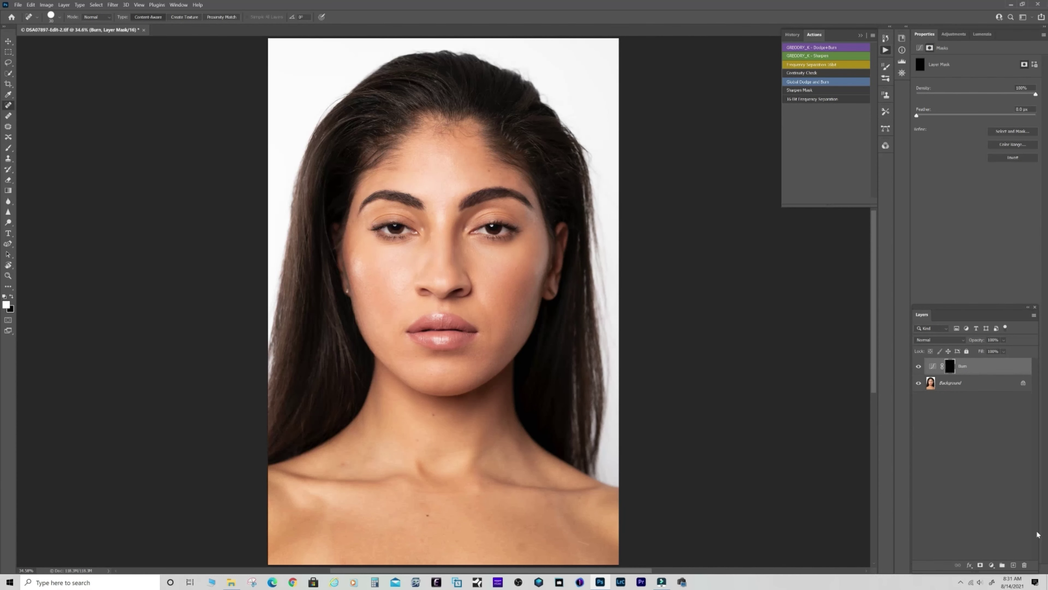
Step: Add a second Curves adjustment layer, name it Dodge and place it below the Burn layer
click(992, 565)
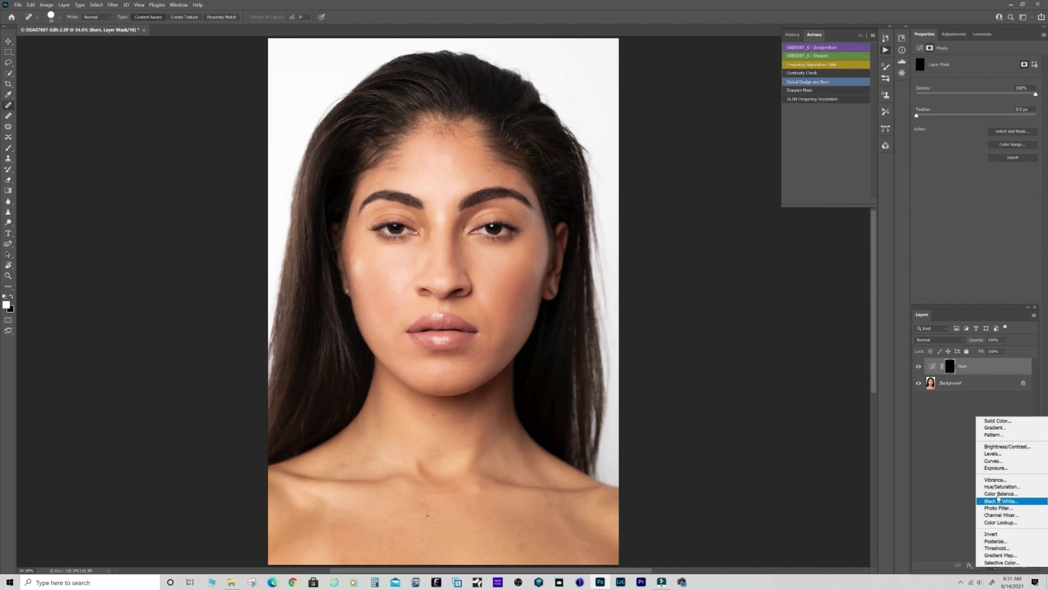
click(993, 461)
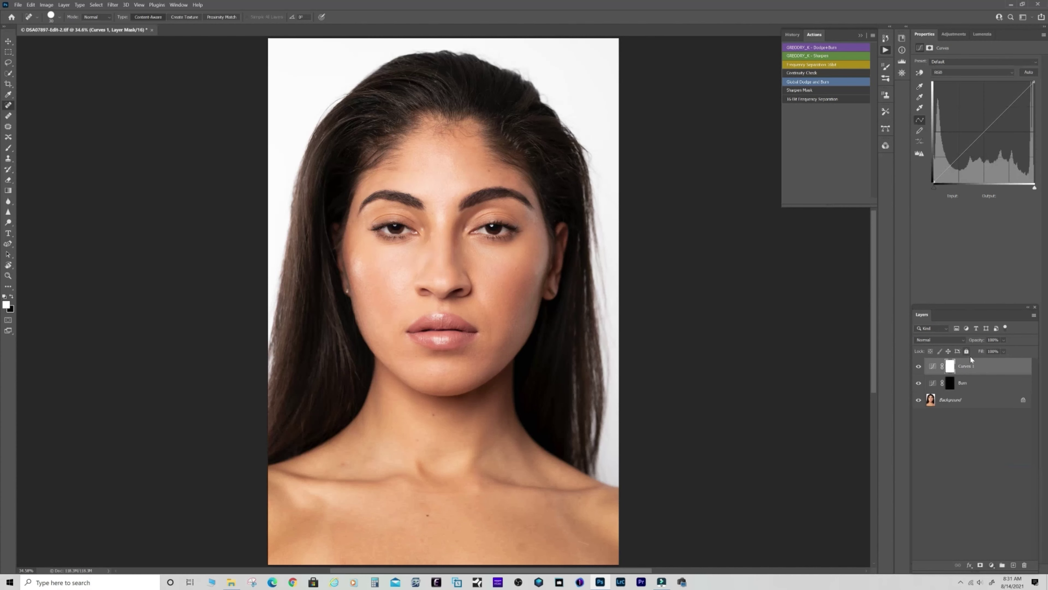
double_click(966, 366)
text(Do)
key(Return)
drag(969, 368, 979, 395)
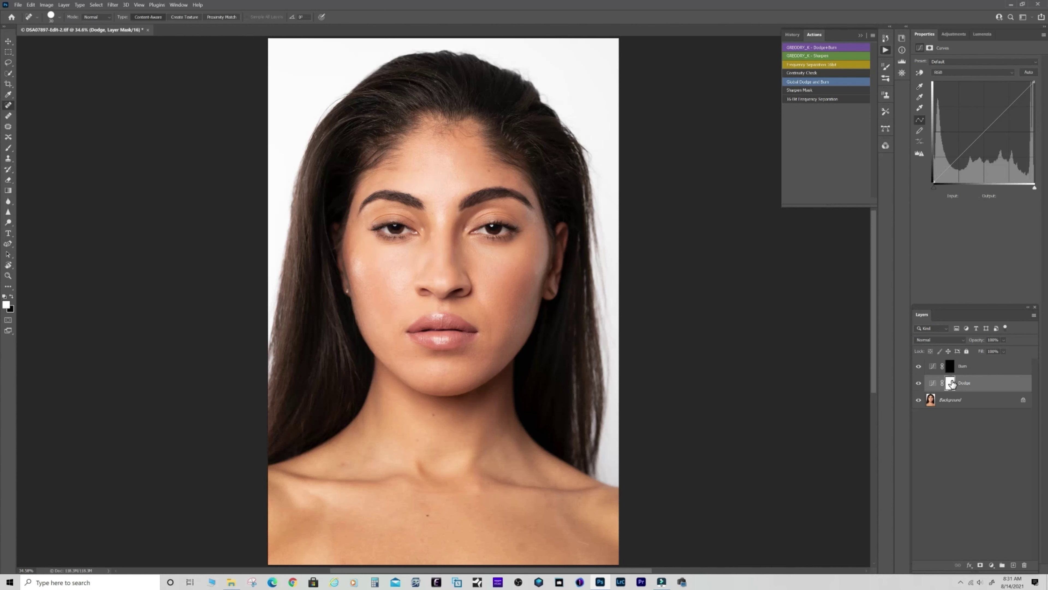
Step: Invert the Dodge layer's mask to black and raise the midpoint of its curve to brighten the tones
click(951, 382)
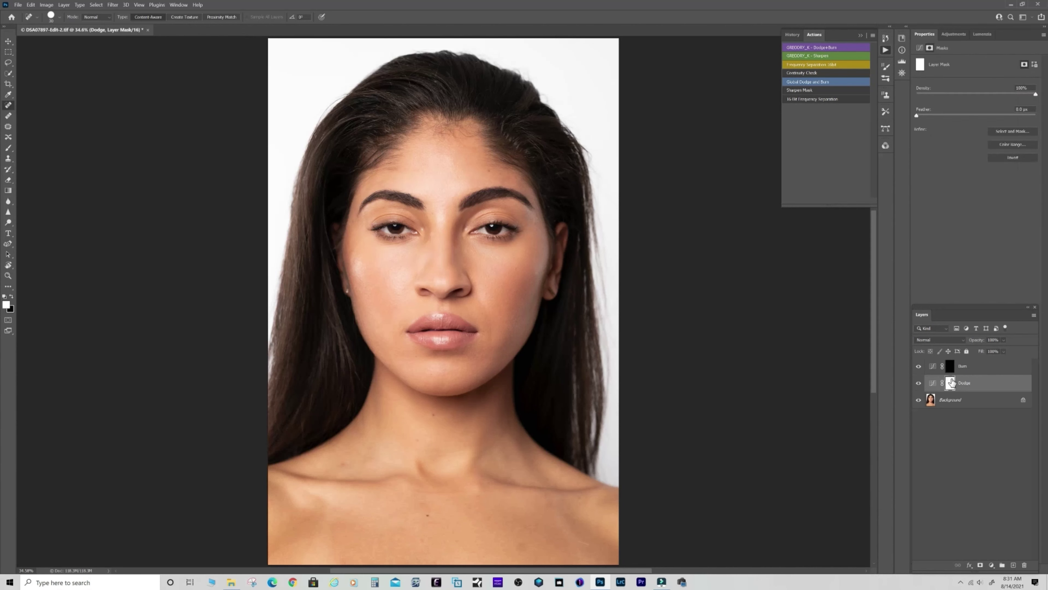
key(ctrl+i)
click(933, 385)
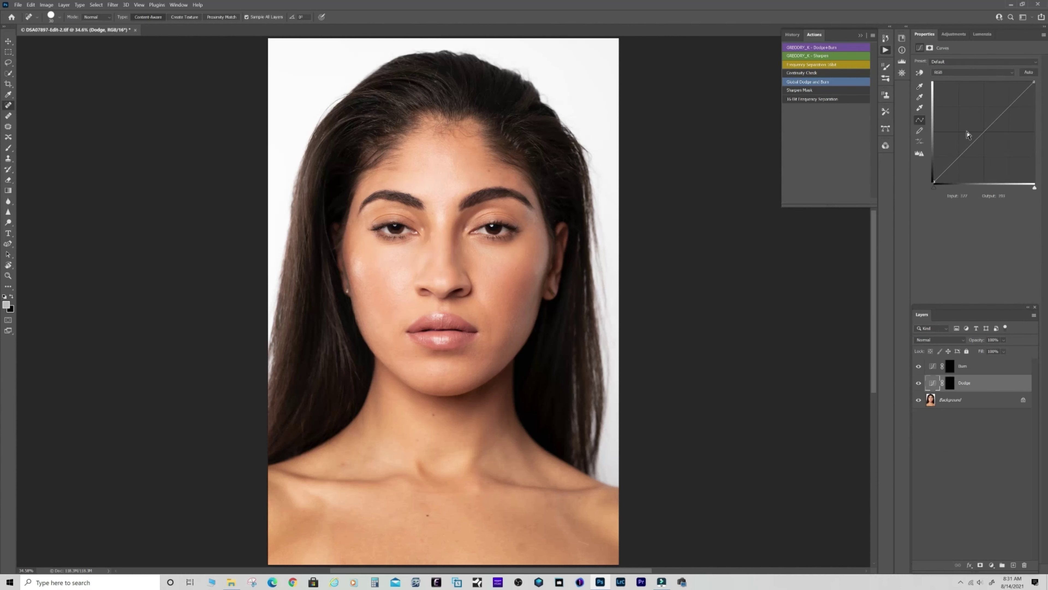
drag(984, 131, 985, 117)
Step: Fine-tune the Dodge curve's midpoint with the mask temporarily inverted to white, and return the mask to black
click(950, 383)
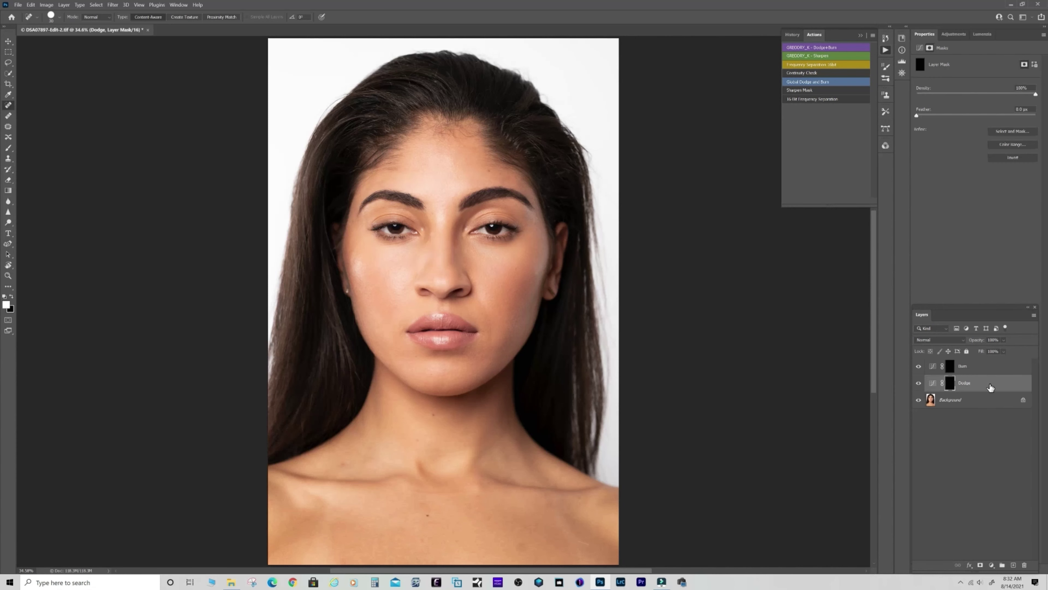
key(ctrl+i)
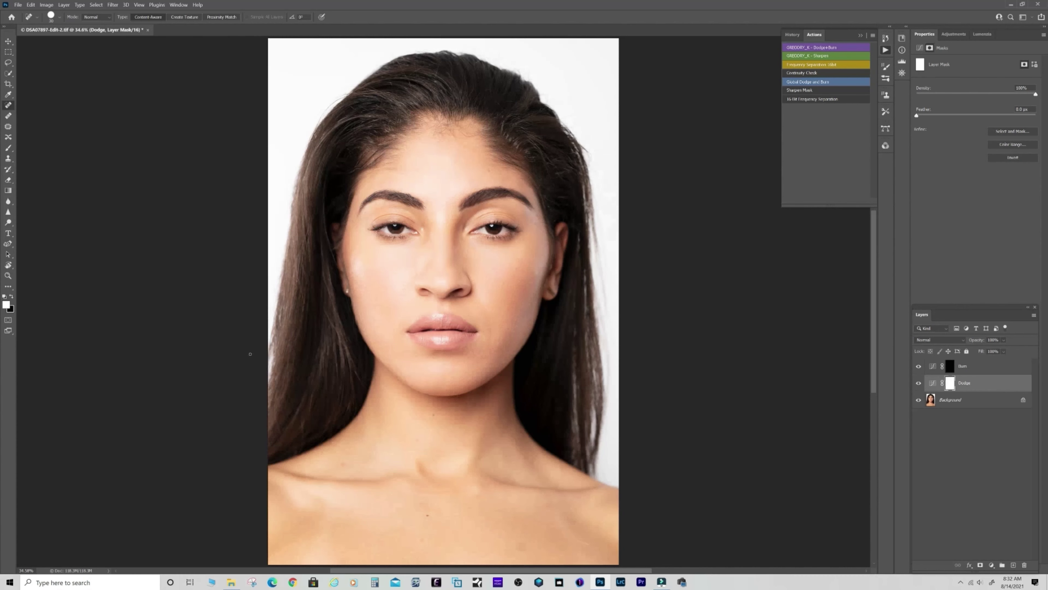
click(933, 383)
drag(985, 118, 984, 116)
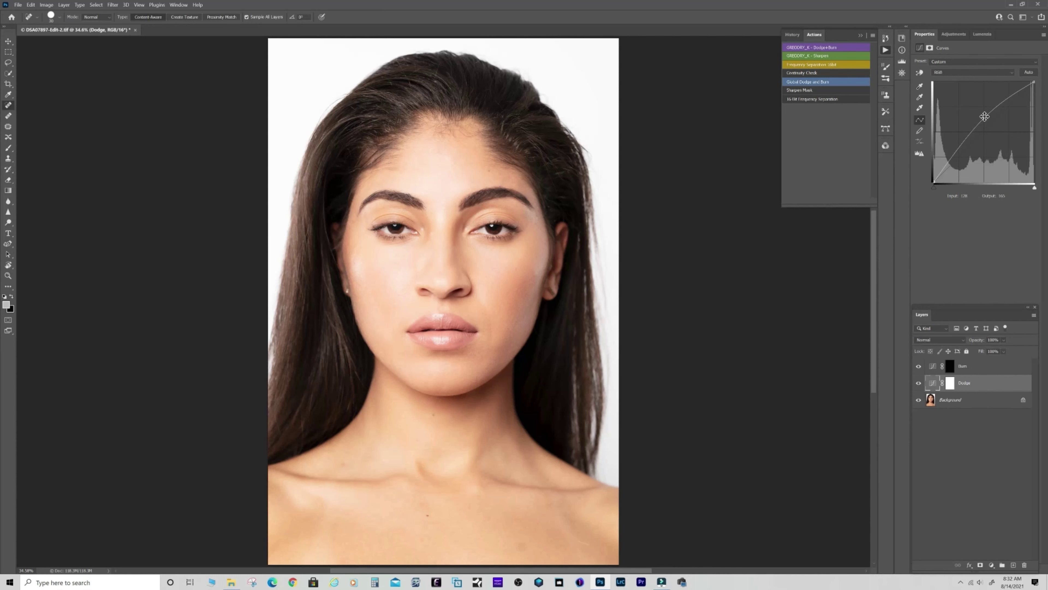
click(950, 386)
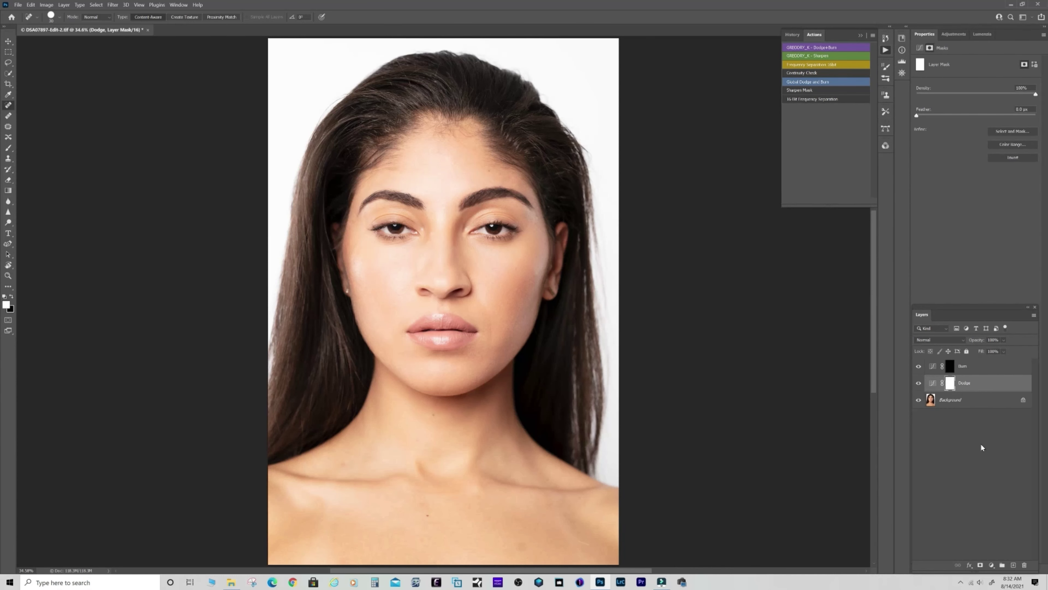
key(ctrl+i)
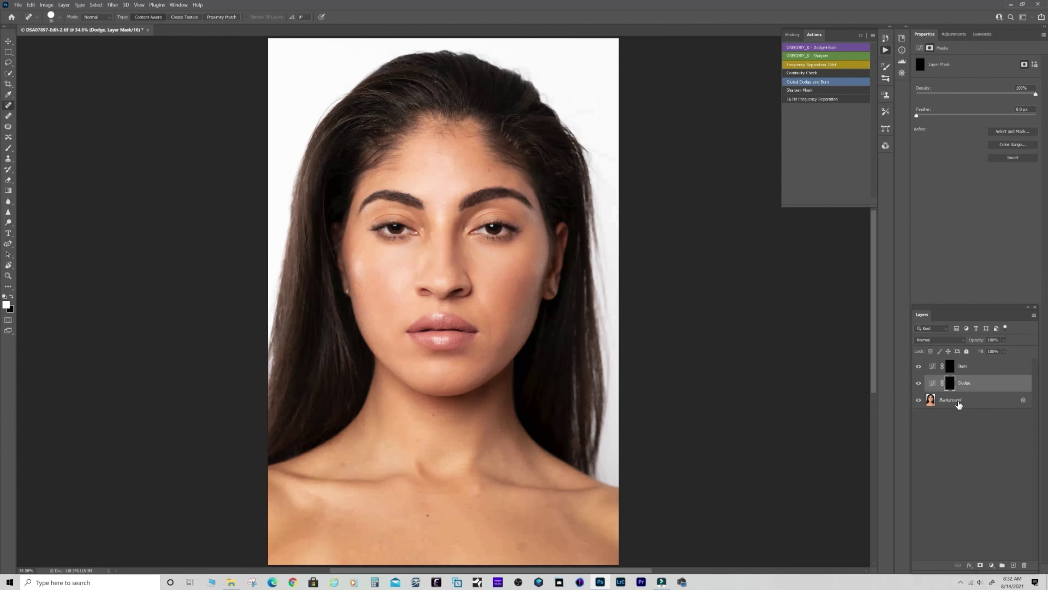
Step: Add a Black & White adjustment layer above Burn and lower its Reds to about -125 to darken the skin
click(974, 372)
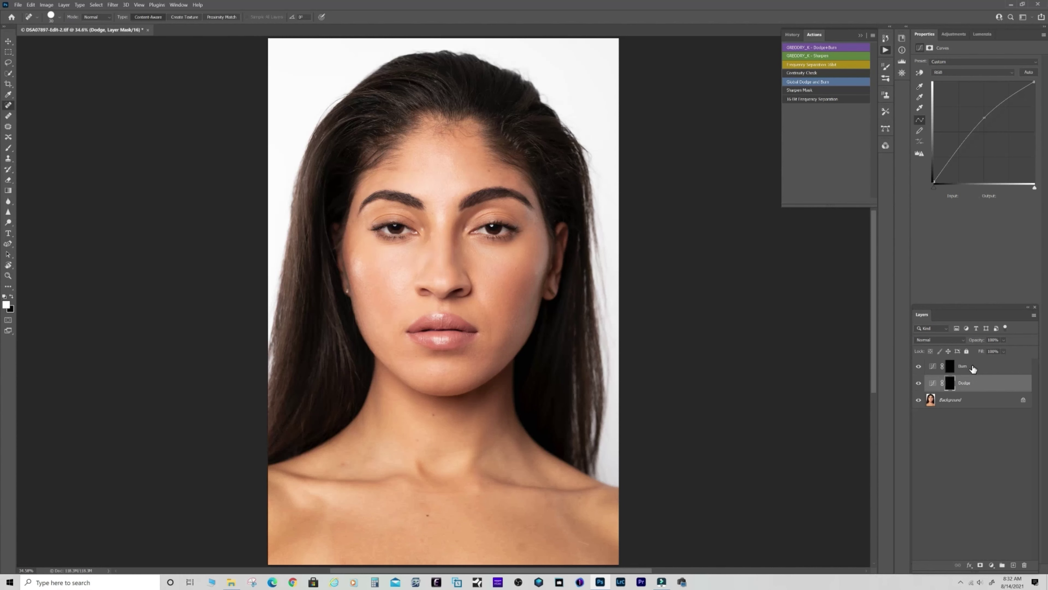
click(974, 368)
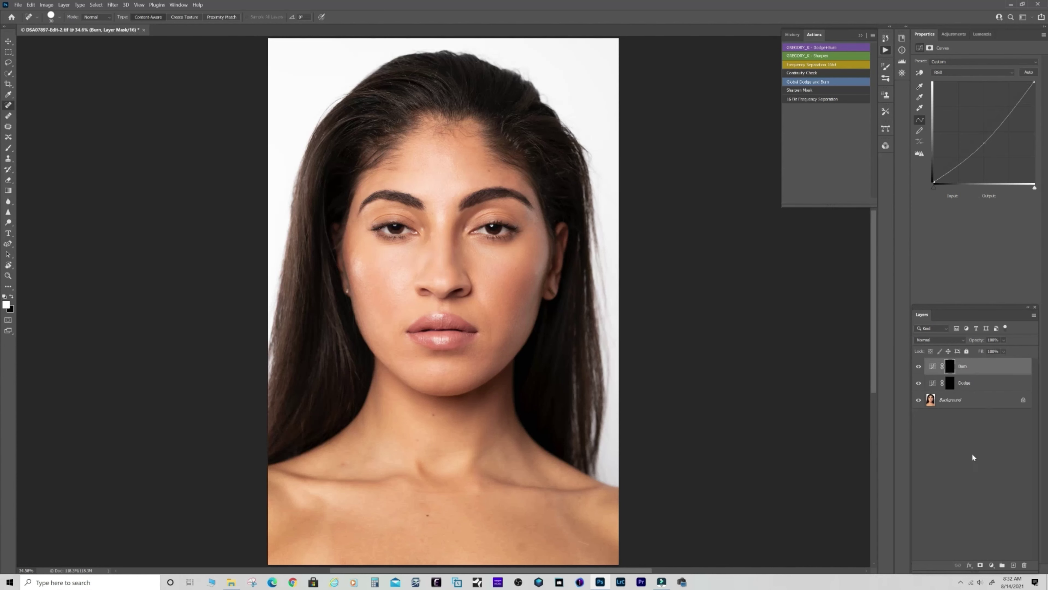
click(992, 565)
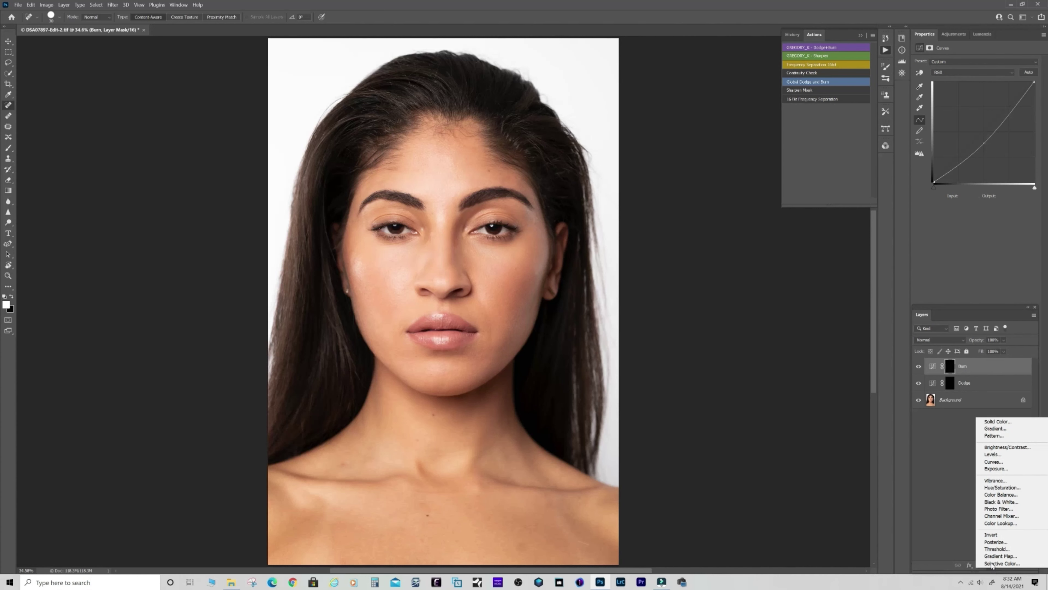
click(999, 502)
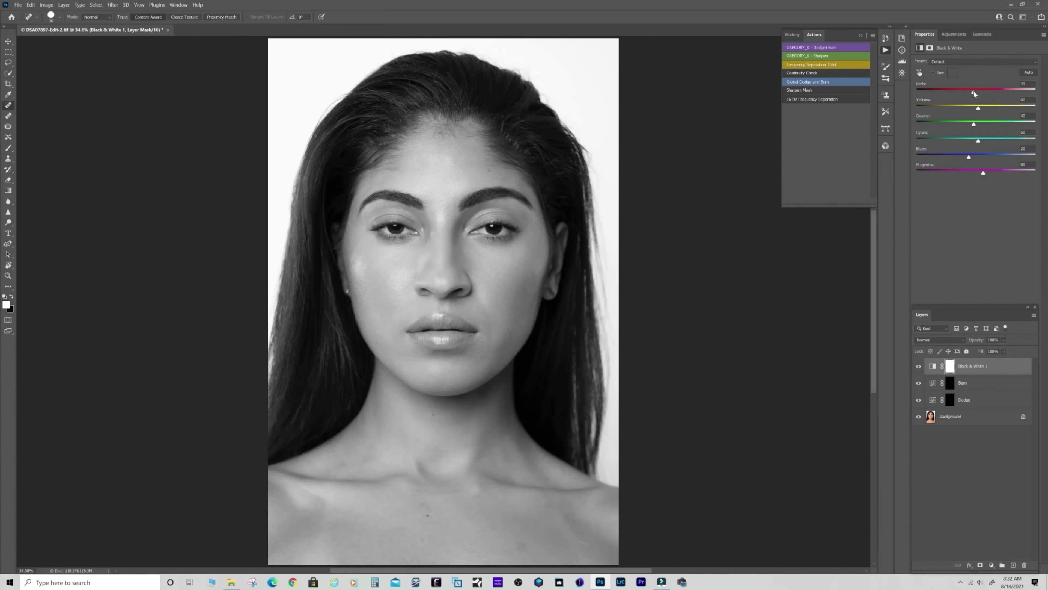
drag(973, 94, 938, 93)
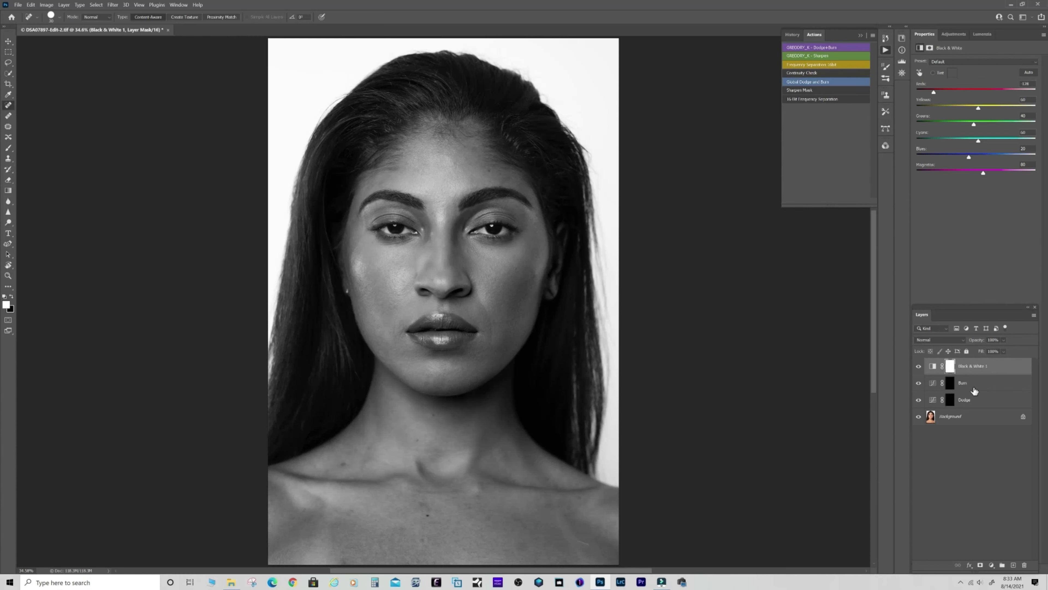
Step: Group the Black & White, Burn and Dodge layers and name the group D&B
shift+click(971, 399)
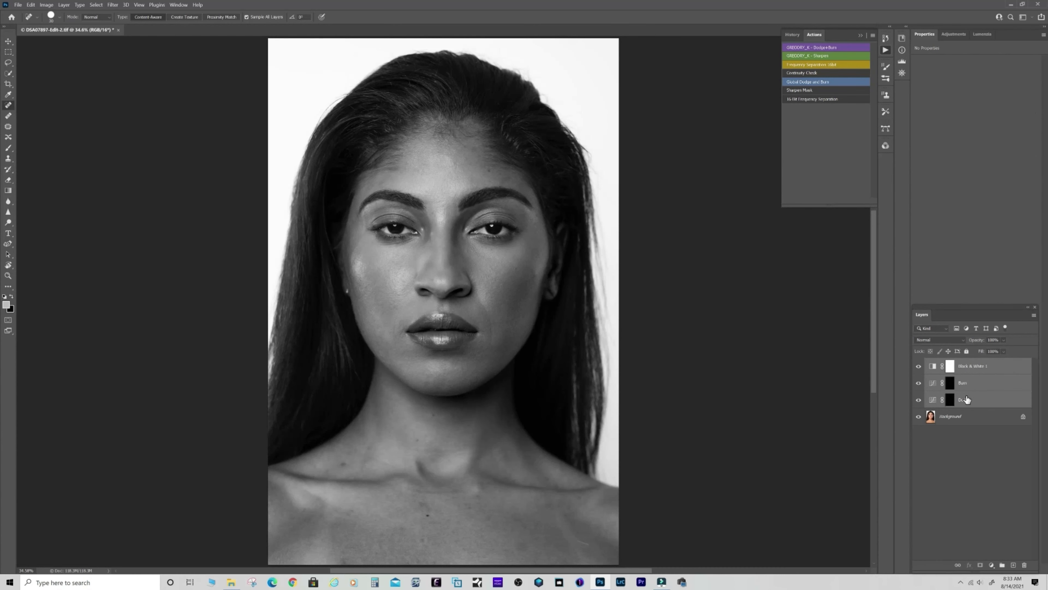
click(1013, 366)
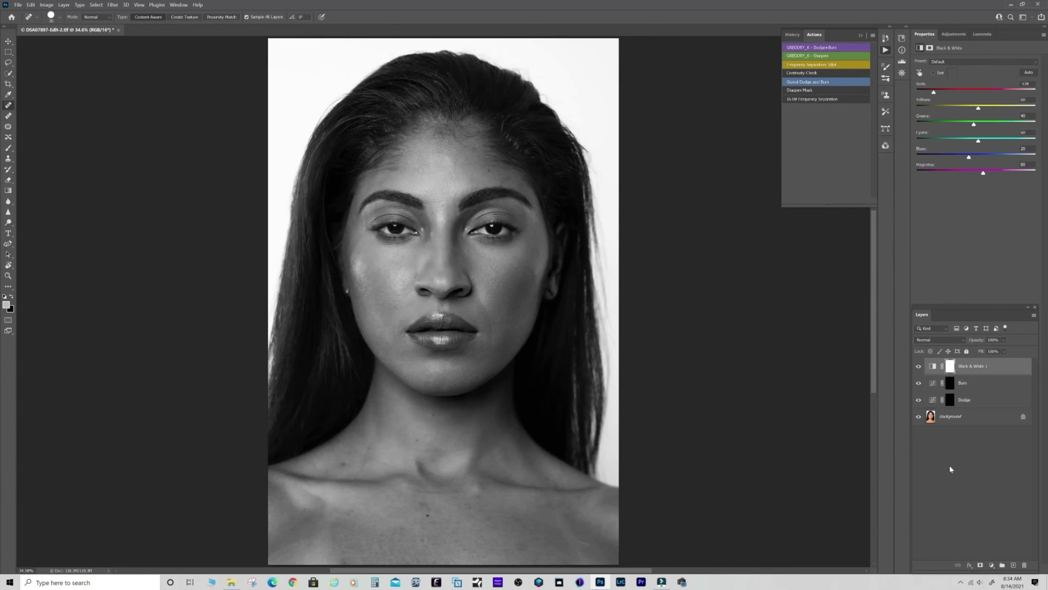
click(1008, 370)
shift+click(978, 403)
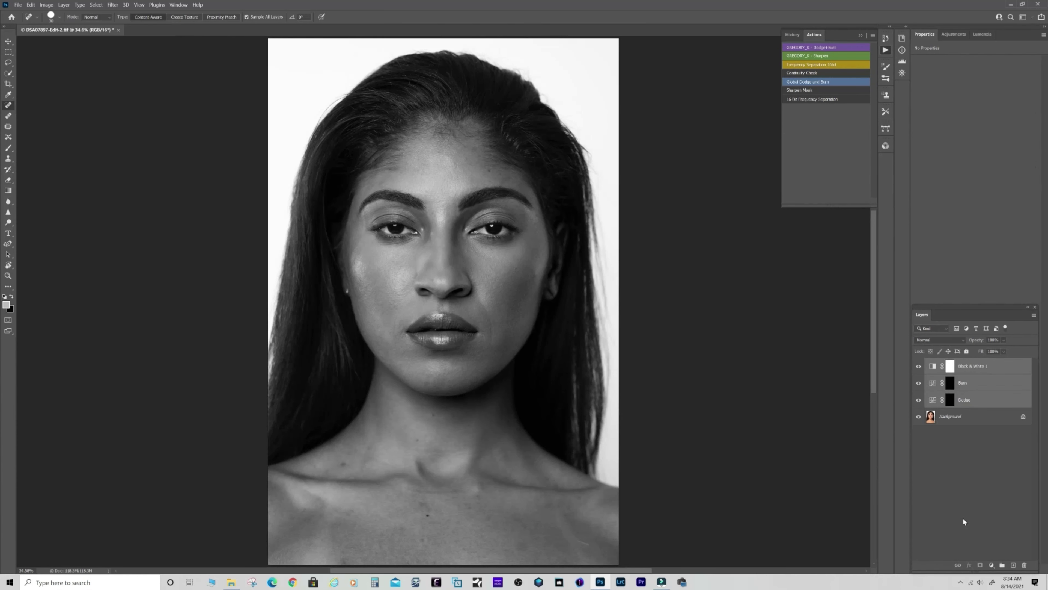
key(ctrl+g)
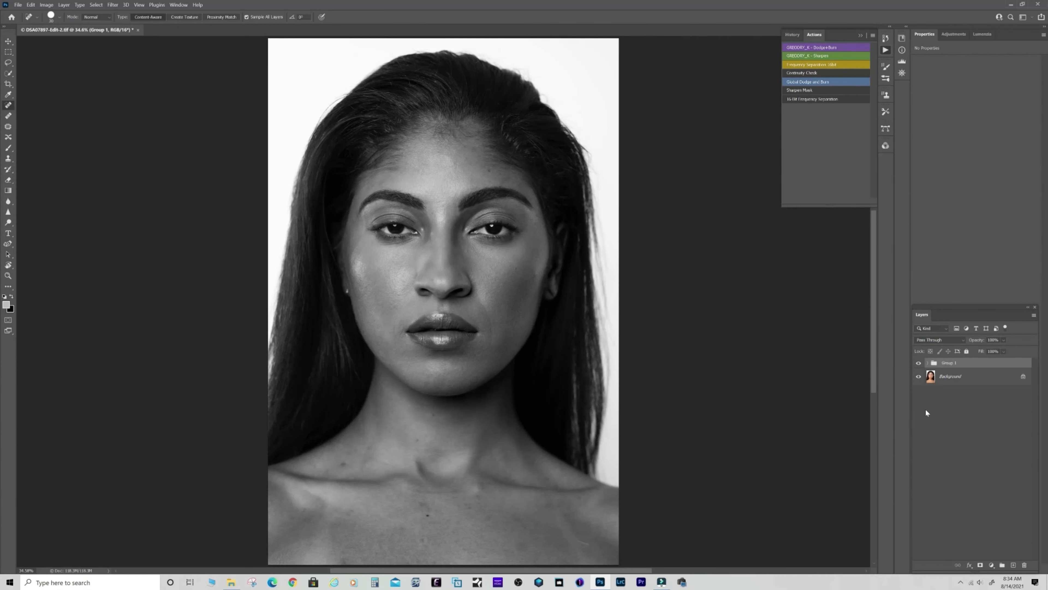
double_click(949, 363)
text(D&B)
key(Return)
Step: Target the Dodge layer's mask inside the D&B group with the Brush tool and check the brush size and hardness
click(927, 364)
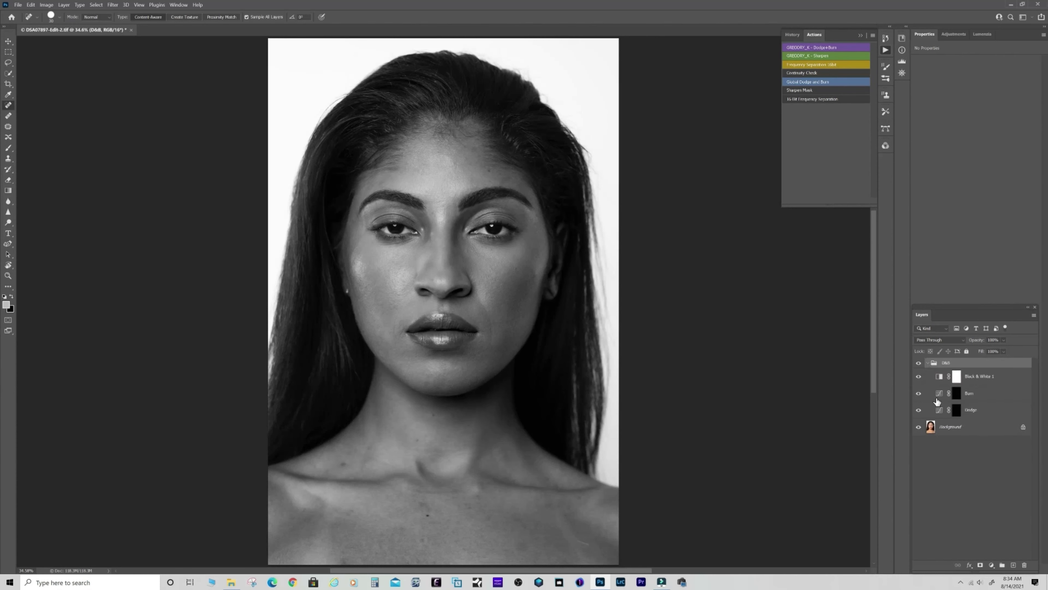
click(956, 410)
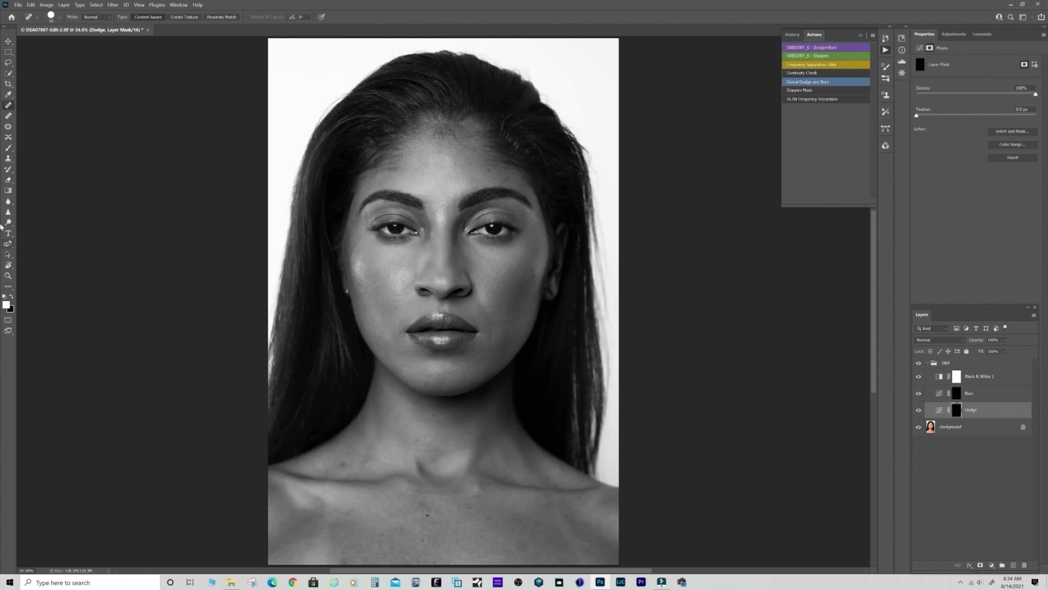
click(8, 148)
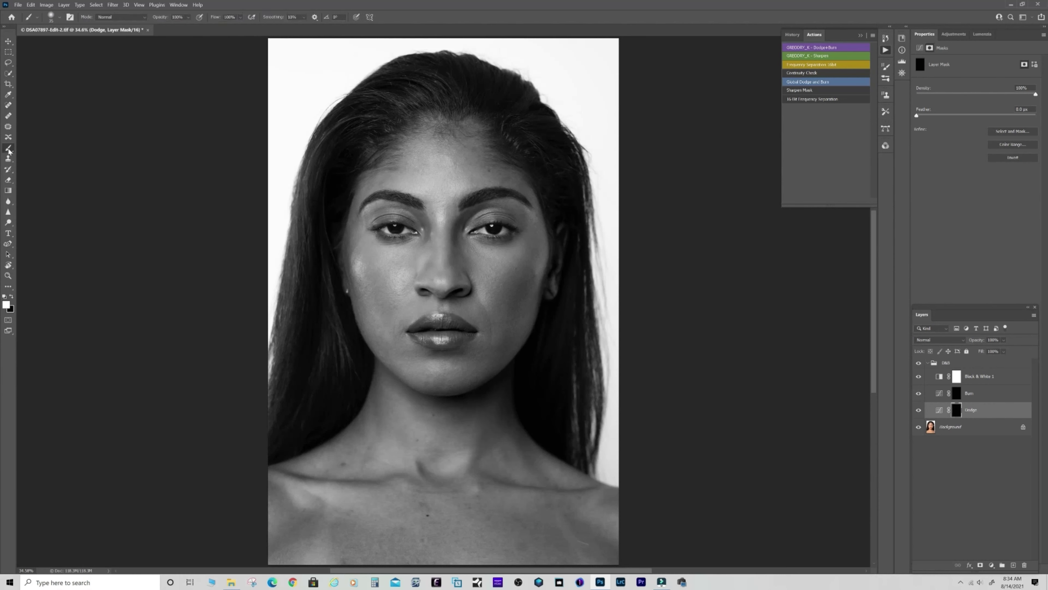
click(60, 18)
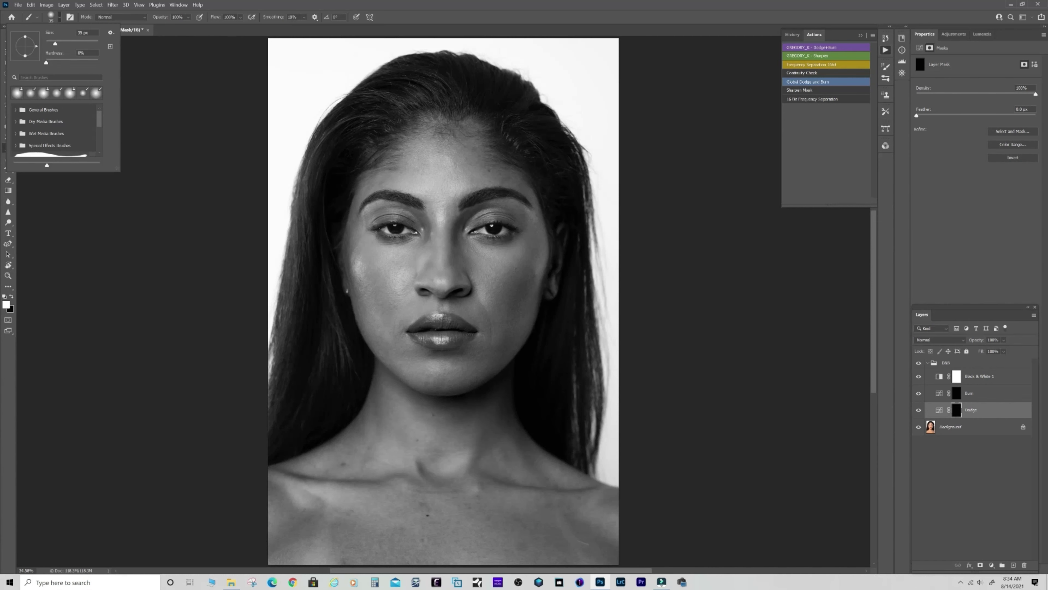
click(181, 157)
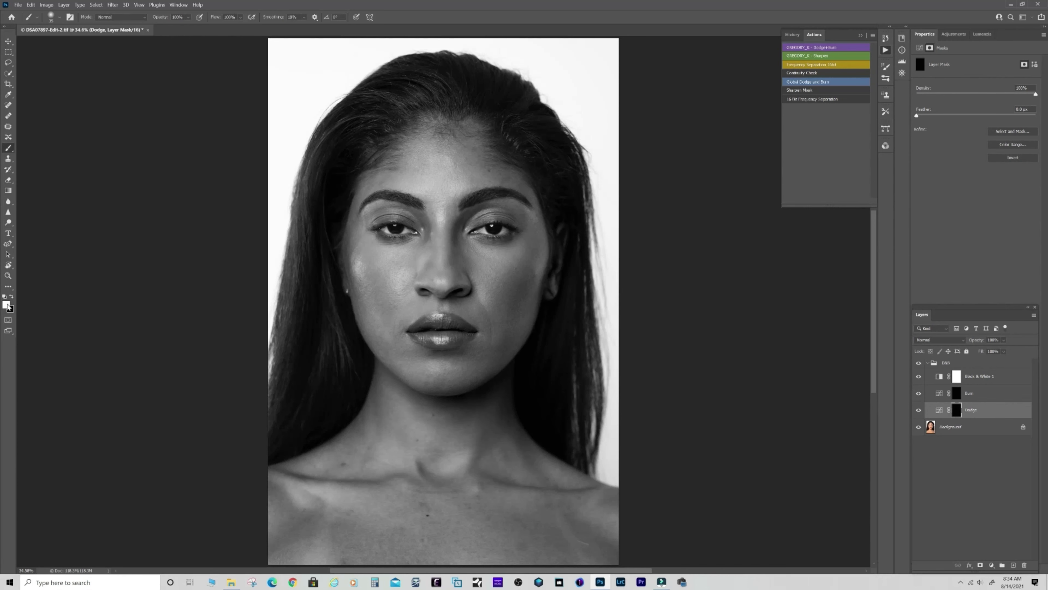
Step: Check the Dodge layer's curve, the brush tip and the swapped paint colours, ending on the mask with a white foreground
click(941, 413)
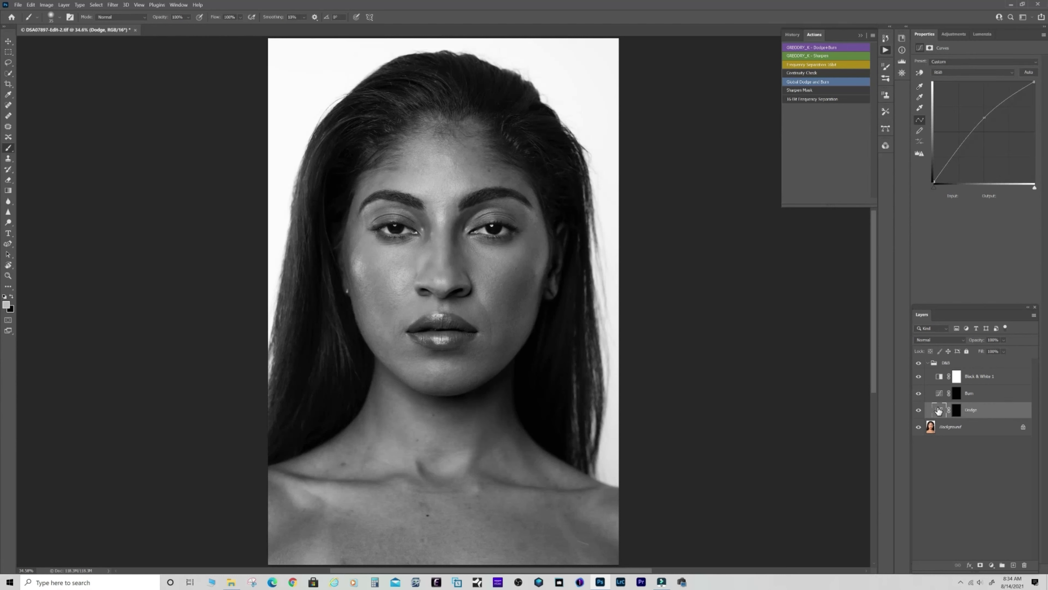
click(957, 414)
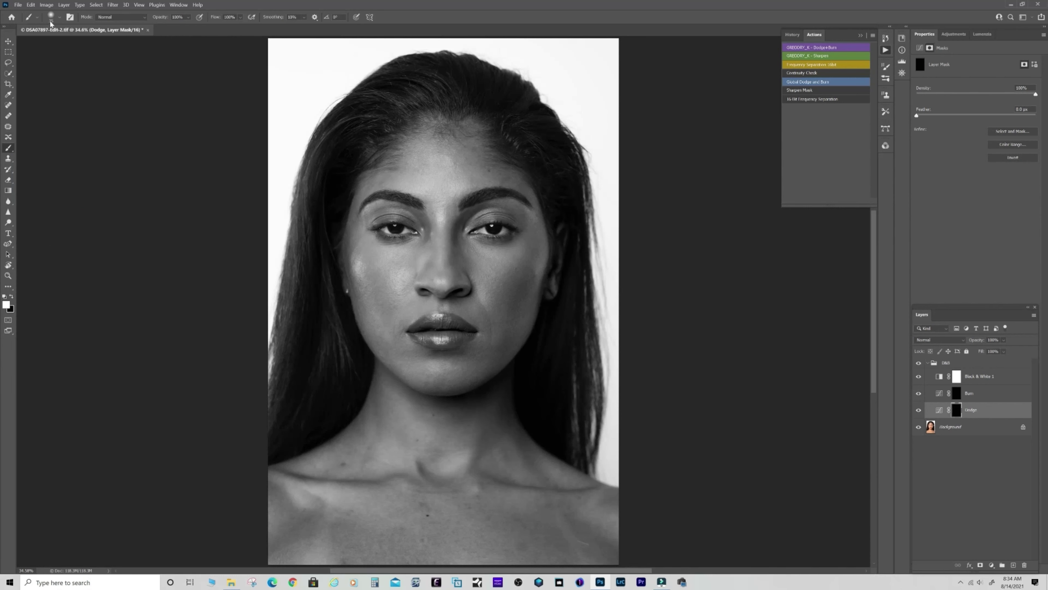
click(59, 18)
click(60, 18)
click(12, 298)
click(12, 298)
click(12, 298)
click(13, 298)
click(13, 298)
click(13, 299)
click(940, 410)
click(941, 412)
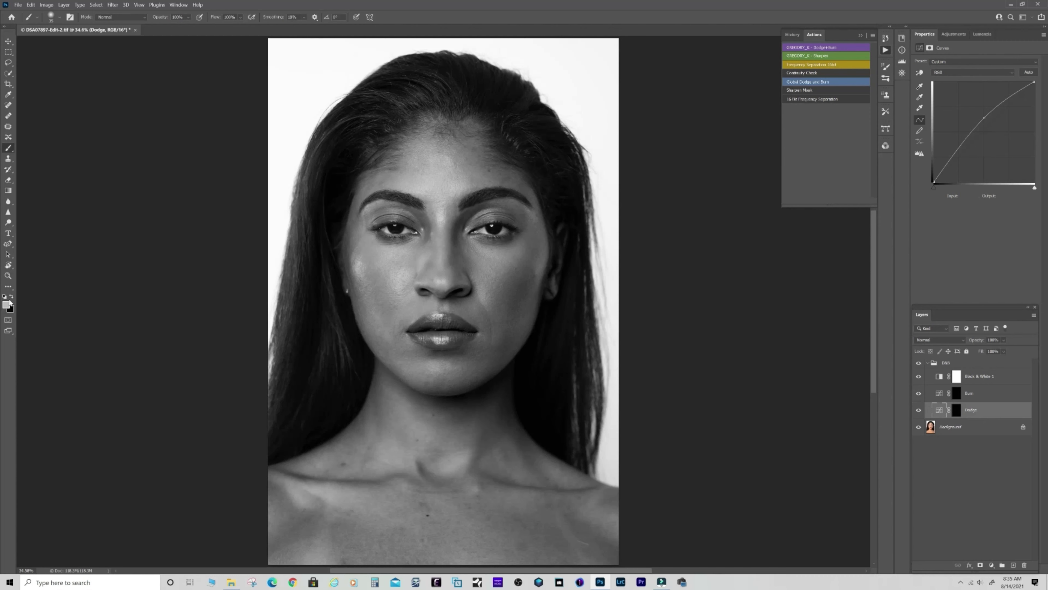
click(956, 412)
click(13, 298)
click(12, 297)
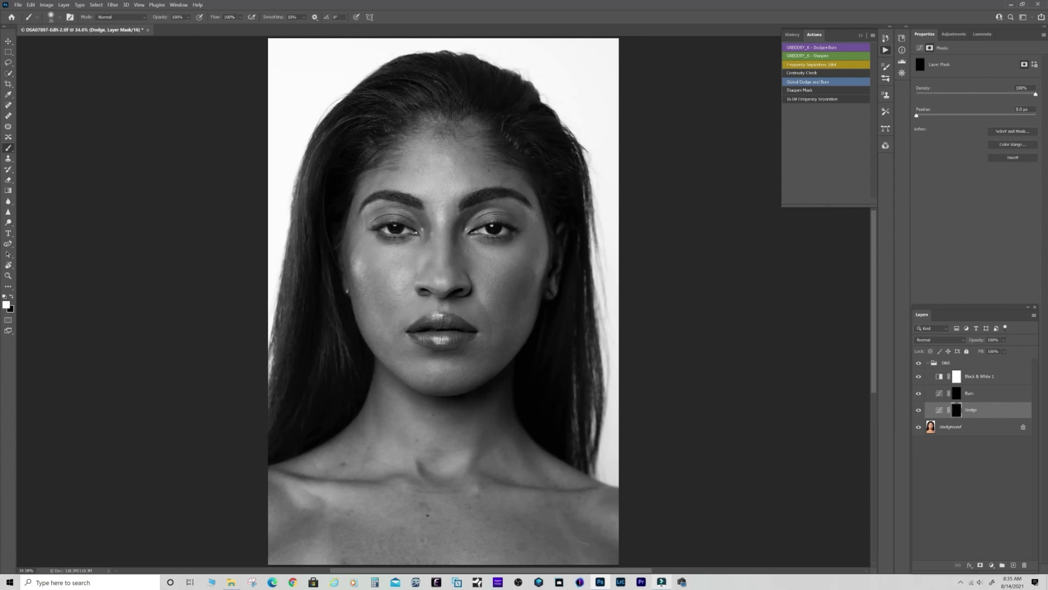
Step: Try a brush stroke on the Dodge mask over the cheek below the eye and undo it
mouse_move(662, 583)
drag(482, 252, 504, 265)
key(ctrl+z)
Step: Set the brush flow to 2% and enlarge the brush for dodging the skin
text(2)
key(Return)
key(bracketright)
key(bracketright)
key(bracketright)
key(bracketright)
key(bracketright)
key(bracketright)
key(bracketleft)
Step: Examine the skin tones of the black-and-white portrait at several zoom levels
key(ctrl+minus)
key(ctrl+minus)
key(ctrl+minus)
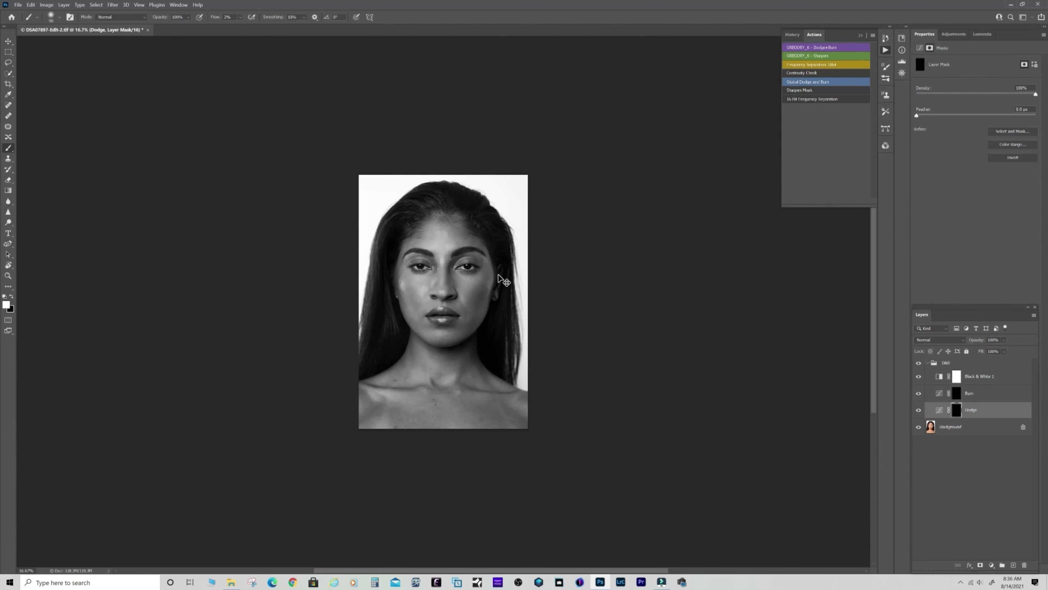
key(ctrl+plus)
key(ctrl+plus)
key(ctrl+plus)
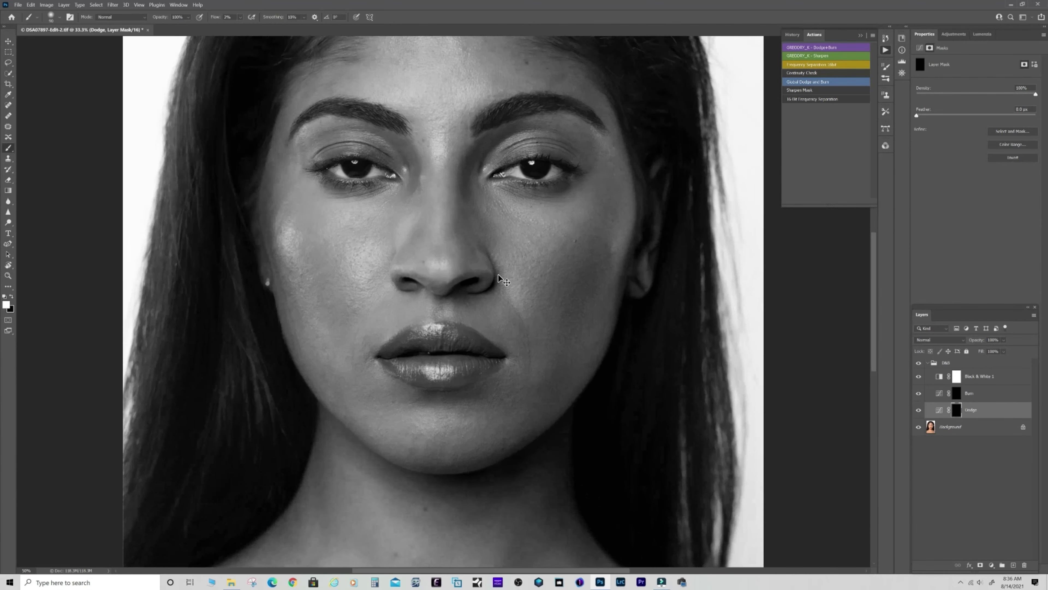
key(ctrl+plus)
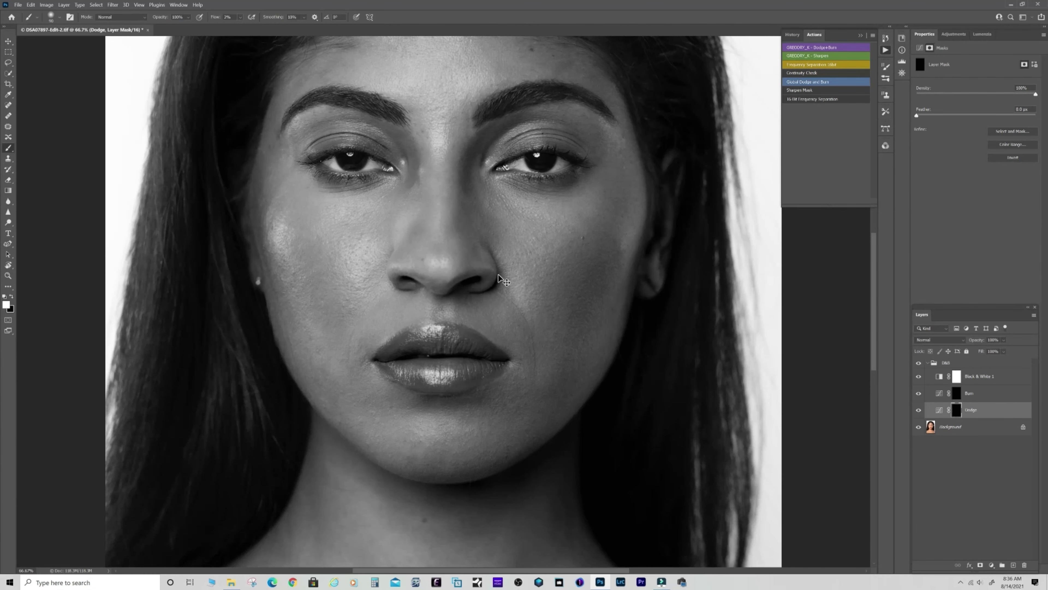
key(ctrl+minus)
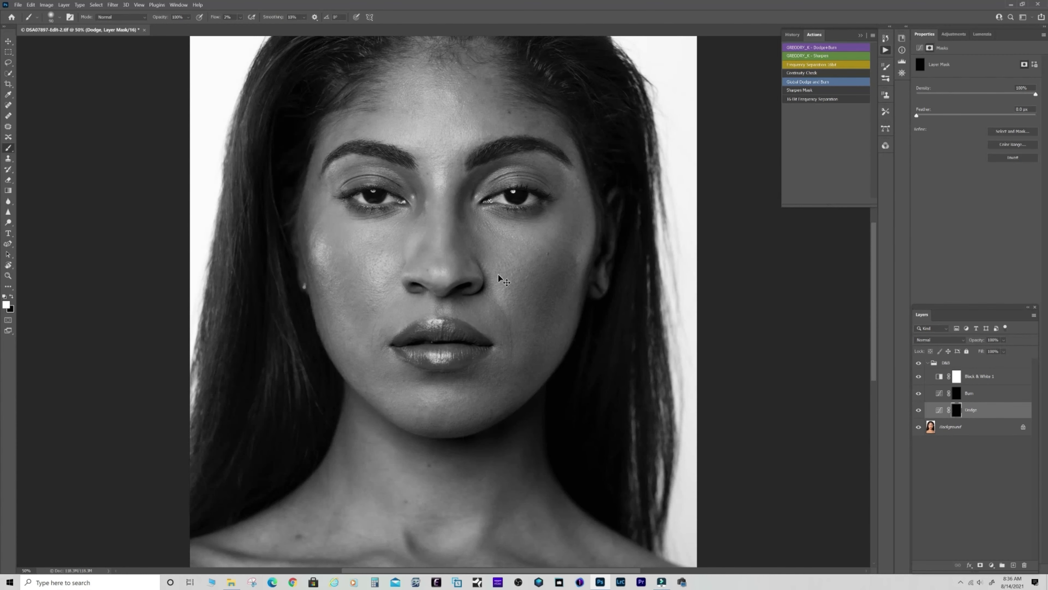
Step: Brush over the cheek beside the nose on the Dodge mask to lighten the skin
key(ctrl+minus)
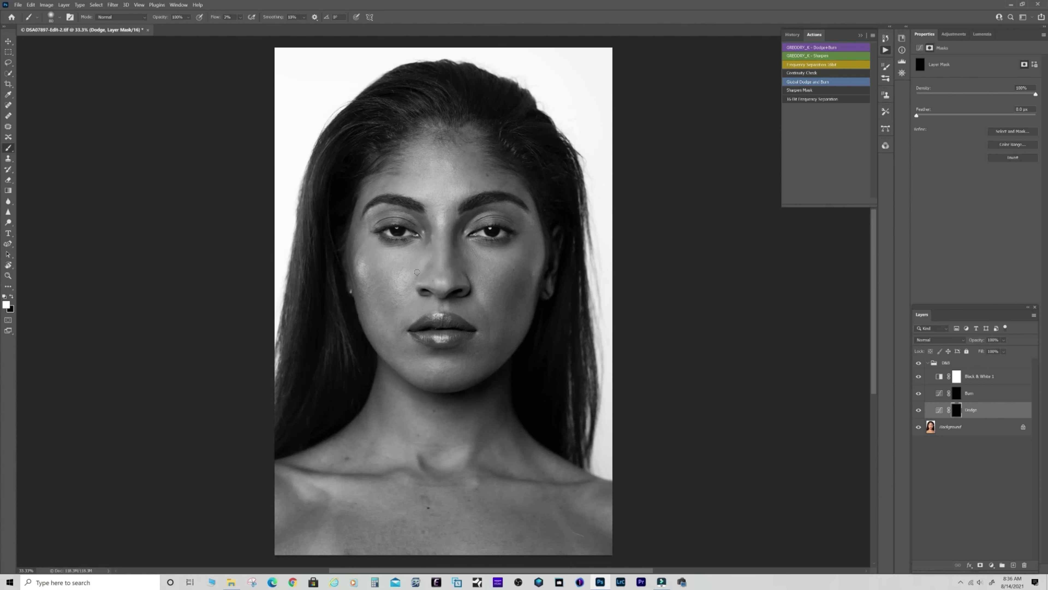
mouse_move(415, 262)
mouse_down()
mouse_move(399, 271)
mouse_move(409, 255)
mouse_up()
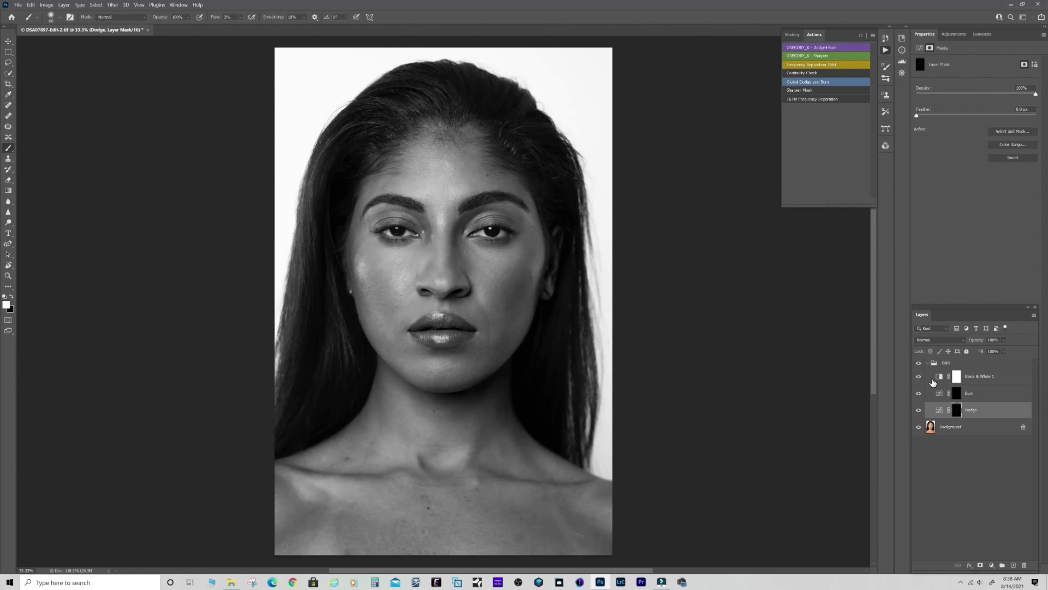
Step: Lower Yellows to about -20 in the Black & White 1 adjustment to darken the skin preview
click(941, 375)
click(946, 372)
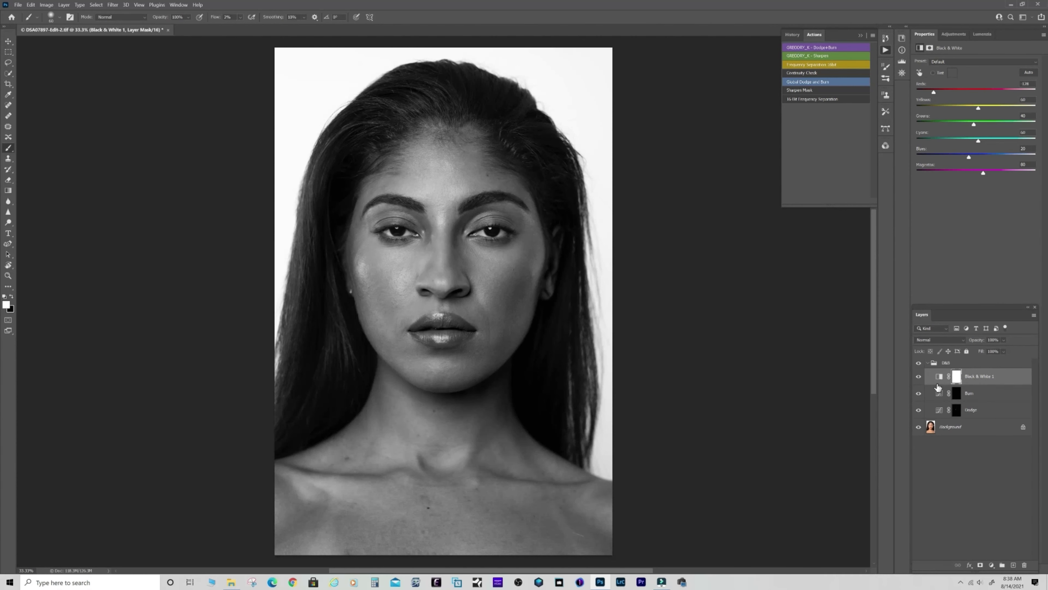
mouse_move(978, 111)
mouse_down()
mouse_move(996, 104)
mouse_move(965, 115)
mouse_up()
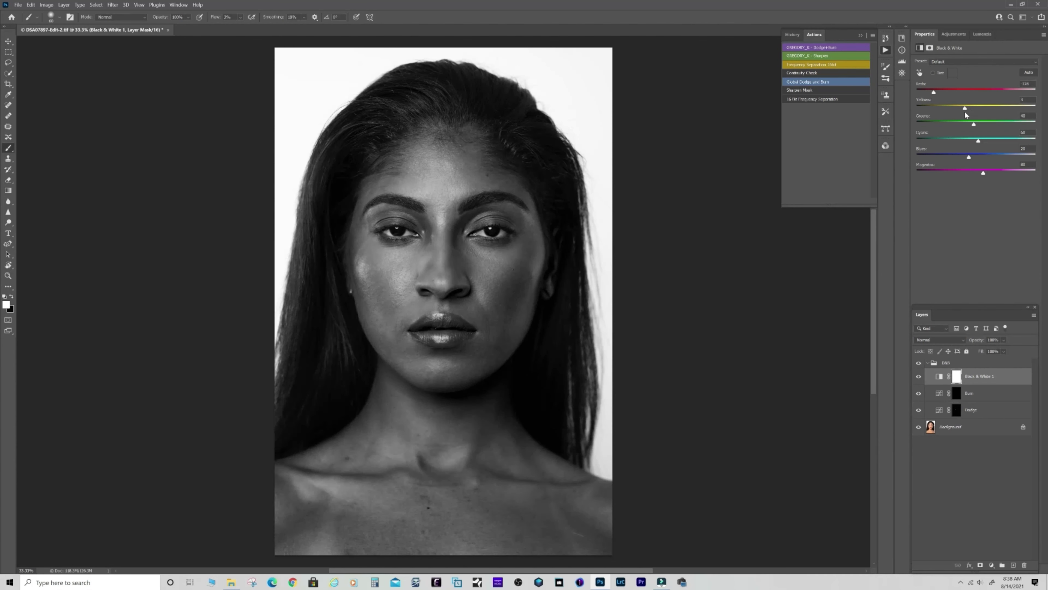
drag(960, 110, 959, 111)
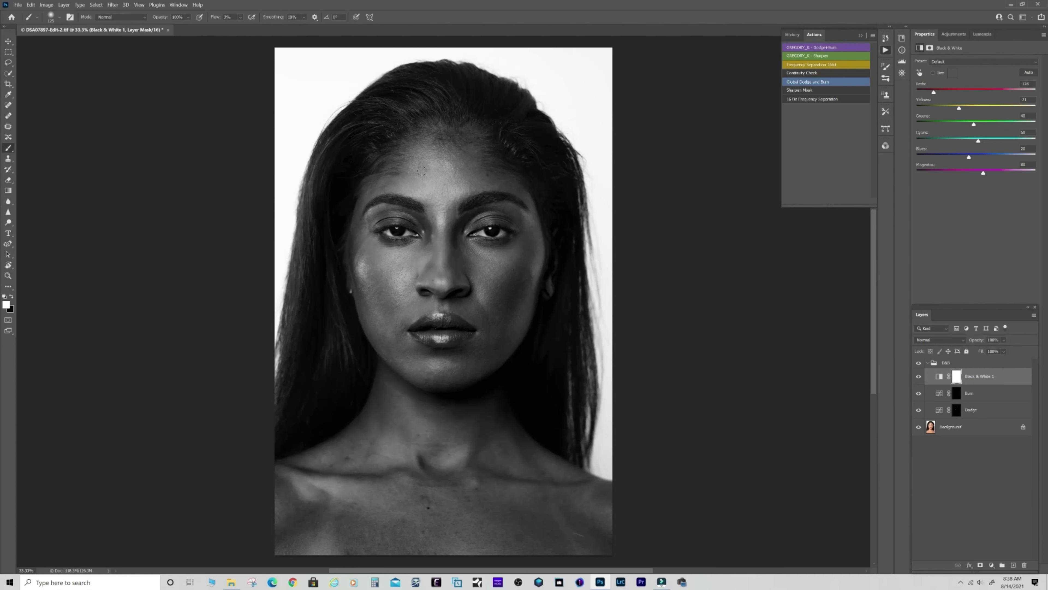
Step: Resize the brush to a smaller tip for the skin patches and make the Dodge mask active
key(bracketleft)
key(bracketleft)
key(bracketright)
key(bracketright)
key(bracketleft)
key(bracketleft)
key(bracketleft)
key(bracketright)
key(bracketright)
key(bracketleft)
key(bracketleft)
key(bracketleft)
key(bracketleft)
key(bracketleft)
click(956, 411)
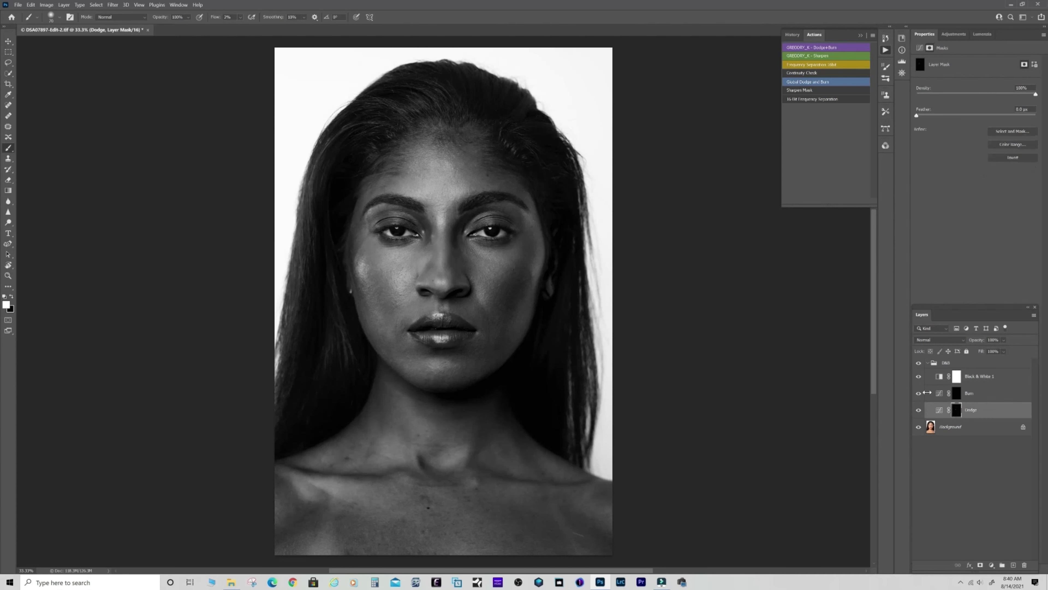
Step: Alternate between the Burn and Dodge masks with an enlarged brush for evening the skin, ending on the Dodge mask
click(957, 392)
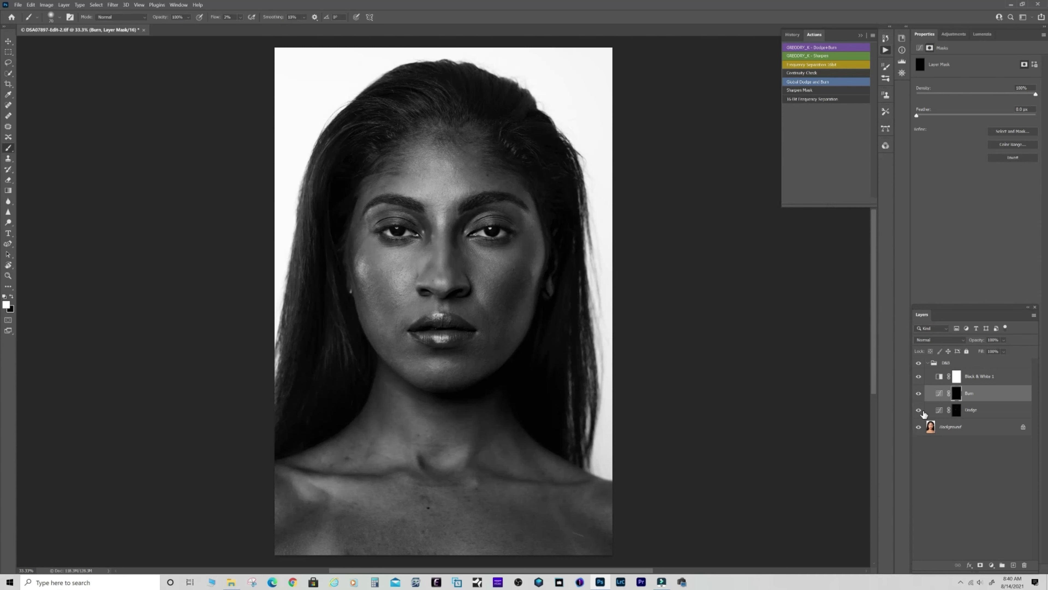
click(957, 411)
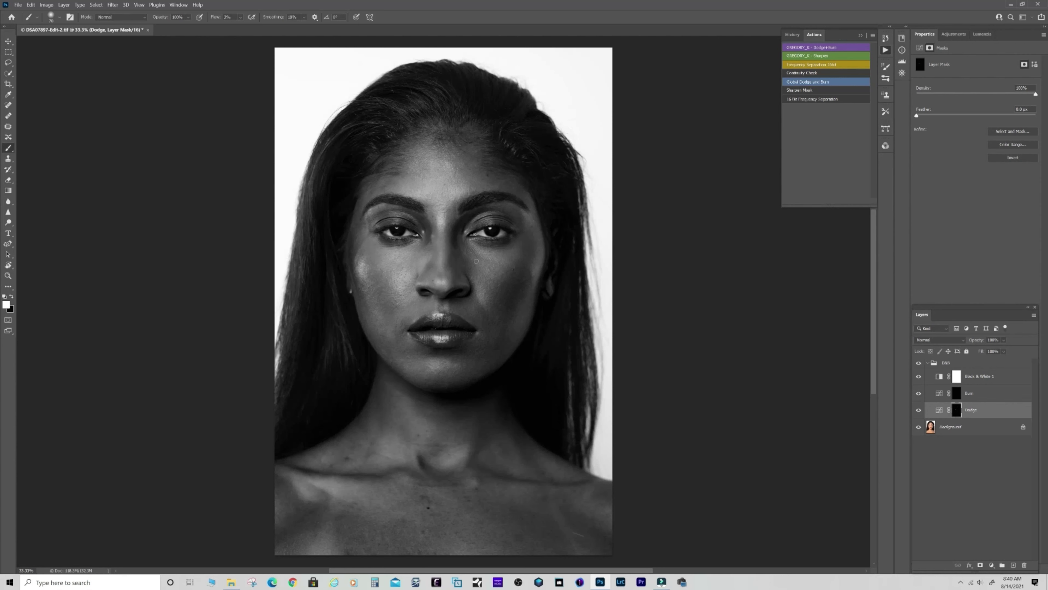
key(bracketright)
key(bracketright)
key(bracketright)
key(alt+bracketright)
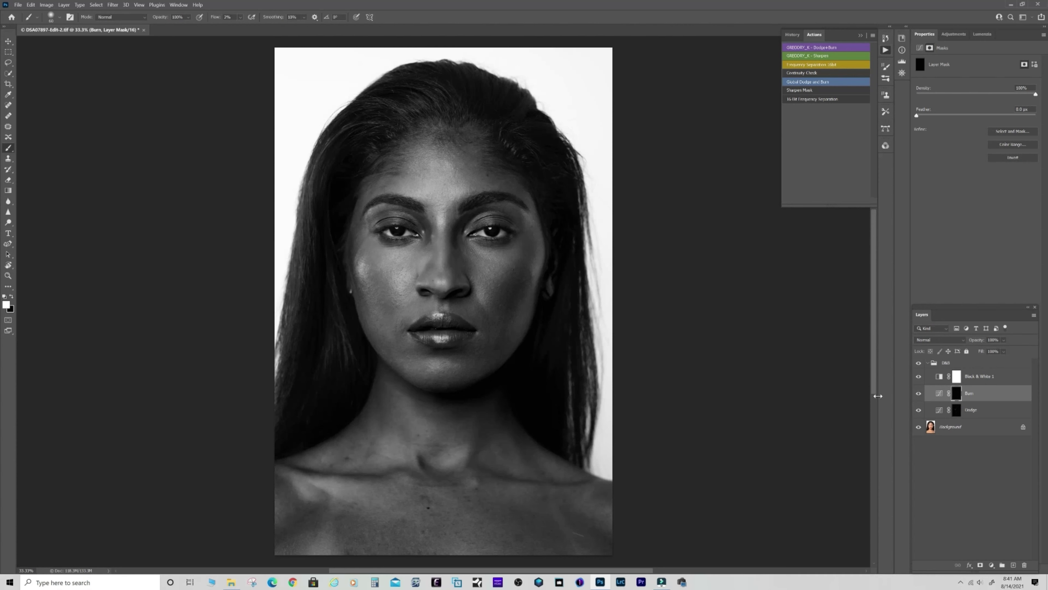
click(952, 412)
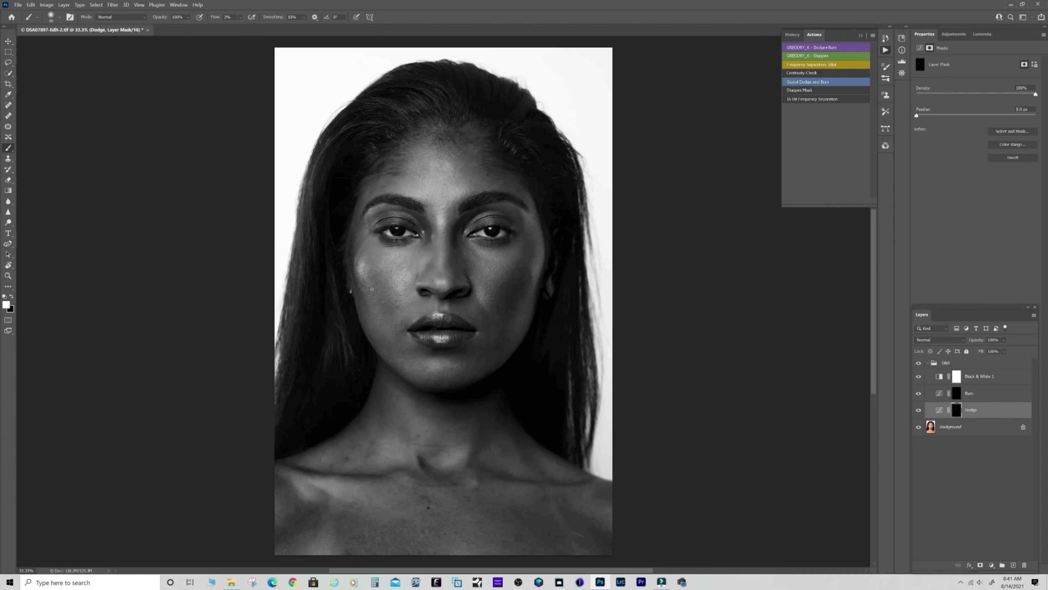
Step: Vary the brush size for touching up the face on the Dodge and Burn masks, and return to the Dodge layer
key(bracketright)
key(bracketright)
key(bracketright)
key(bracketright)
key(bracketright)
key(bracketright)
key(bracketright)
key(bracketleft)
key(bracketleft)
key(bracketleft)
key(bracketleft)
click(957, 394)
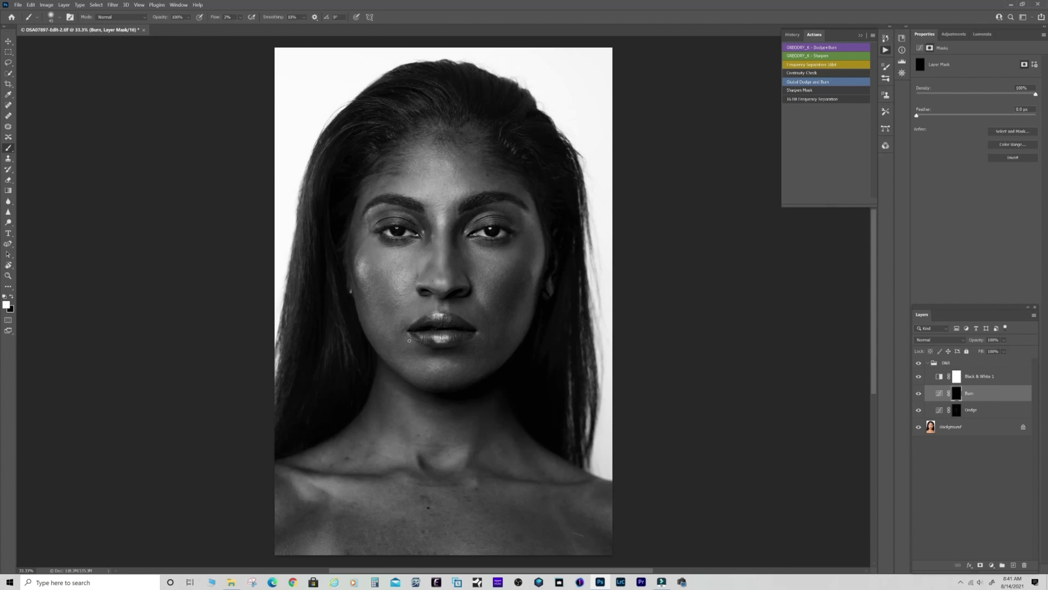
key(bracketright)
key(bracketright)
key(ctrl+plus)
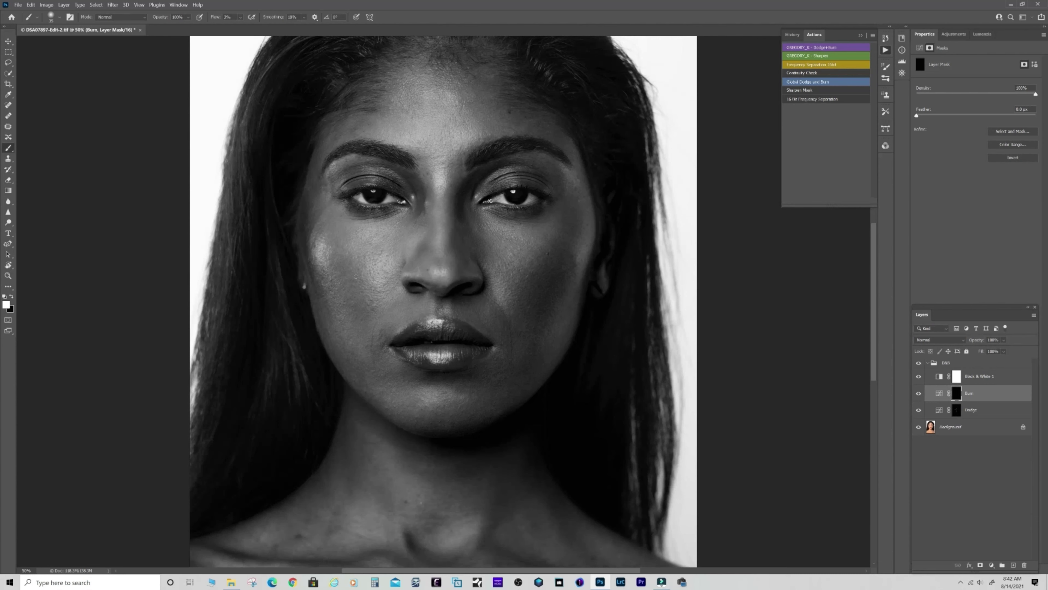
key(alt+bracketleft)
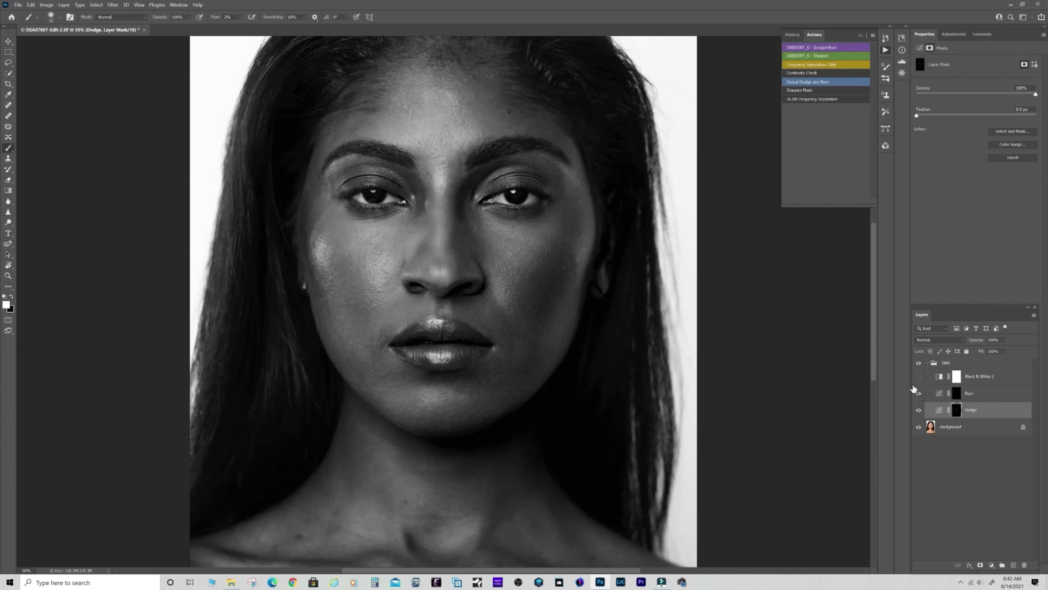
Step: Hide the Black & White 1 layer and compare the colour portrait with the D&B group off and on
click(918, 376)
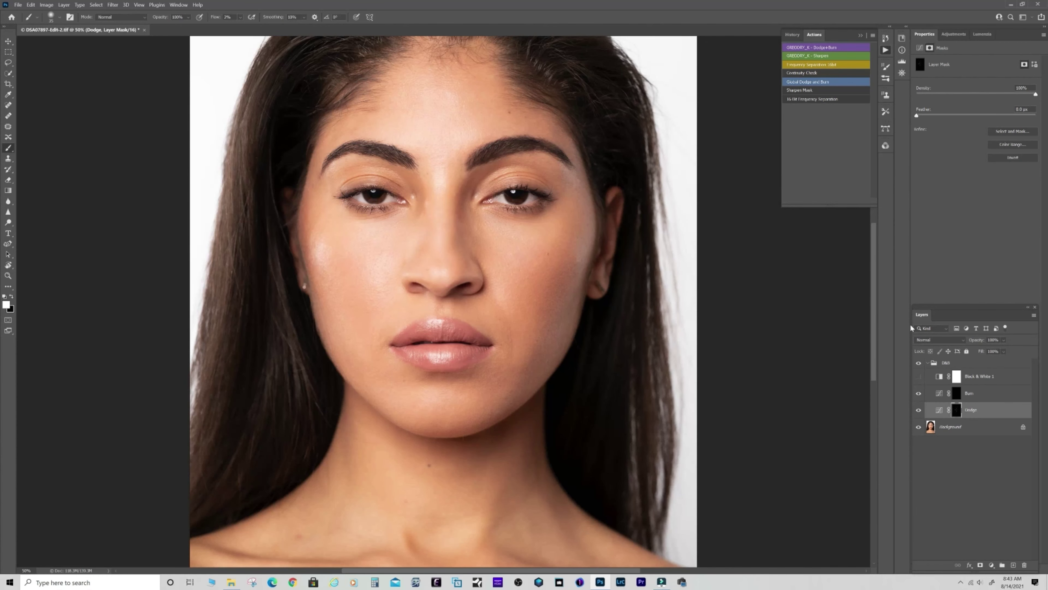
key(ctrl+minus)
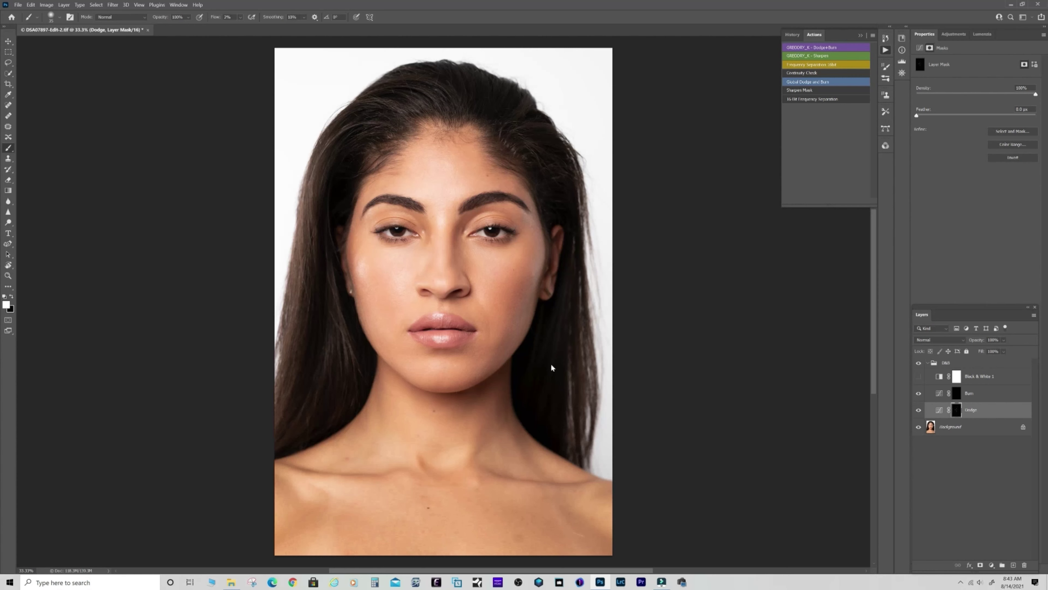
click(919, 364)
click(918, 365)
click(918, 365)
Step: Enlarge the soft brush considerably and paint a broad low-flow stroke over the forehead
key(bracketright)
key(bracketright)
key(bracketright)
key(bracketright)
key(bracketright)
key(bracketright)
key(bracketright)
key(bracketright)
key(bracketright)
key(bracketright)
key(bracketright)
key(bracketright)
key(bracketright)
key(bracketright)
key(bracketright)
key(bracketright)
drag(436, 176, 445, 171)
Step: Reduce the brush and paint broad strokes over both cheeks and down to the chest
key(bracketleft)
key(bracketleft)
key(bracketleft)
key(bracketleft)
key(bracketleft)
key(bracketleft)
key(bracketleft)
mouse_move(486, 299)
mouse_down()
mouse_move(514, 250)
mouse_move(489, 294)
mouse_move(510, 262)
mouse_move(491, 285)
mouse_up()
drag(372, 279, 393, 361)
mouse_move(382, 292)
mouse_down()
mouse_move(394, 320)
mouse_move(480, 309)
mouse_move(507, 282)
mouse_move(515, 301)
mouse_move(540, 238)
mouse_move(513, 303)
mouse_move(521, 269)
mouse_move(415, 344)
mouse_move(384, 292)
mouse_move(344, 491)
mouse_up()
Step: Collapse the D&B group and add a Curves adjustment layer above it with the RGB midtones raised
click(926, 363)
click(925, 362)
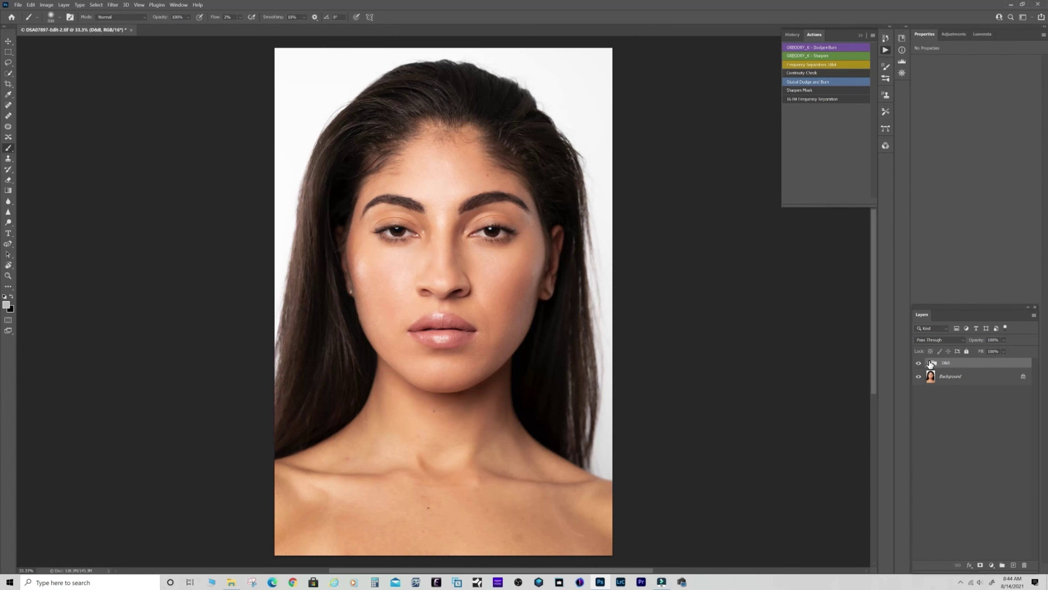
key(ctrl+minus)
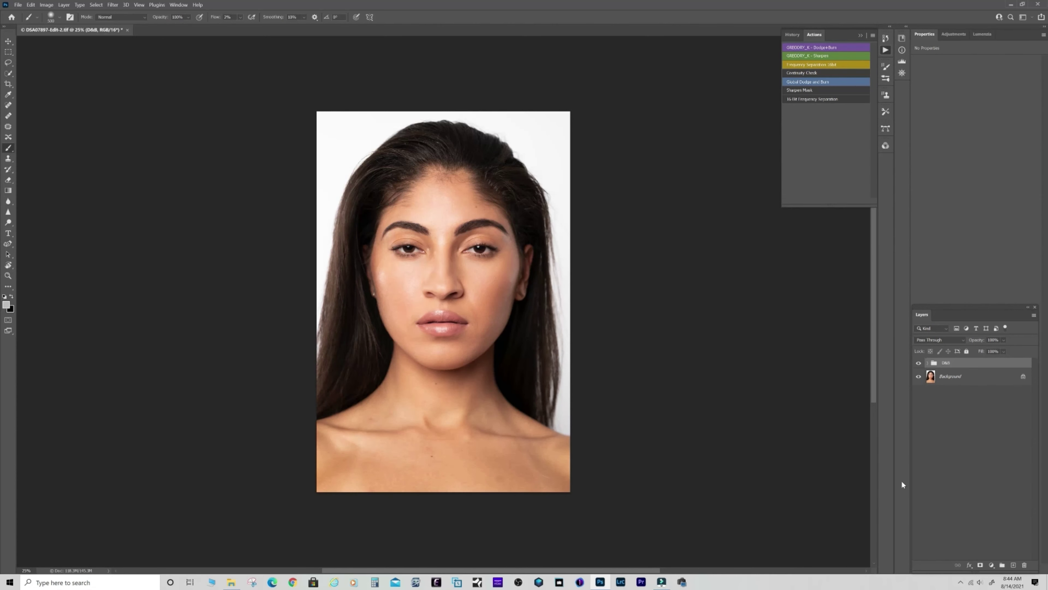
click(992, 565)
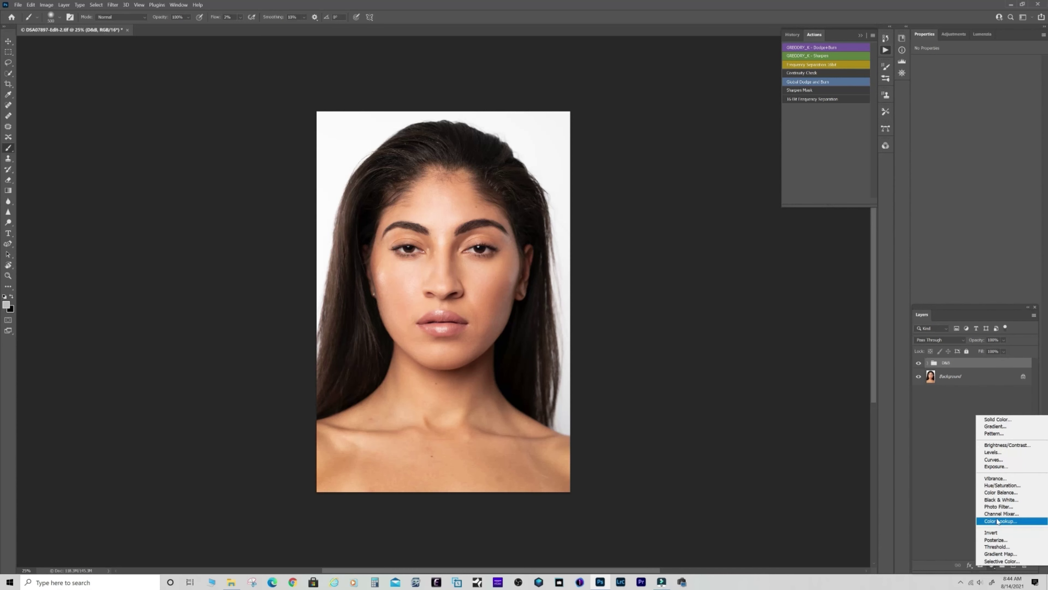
click(994, 459)
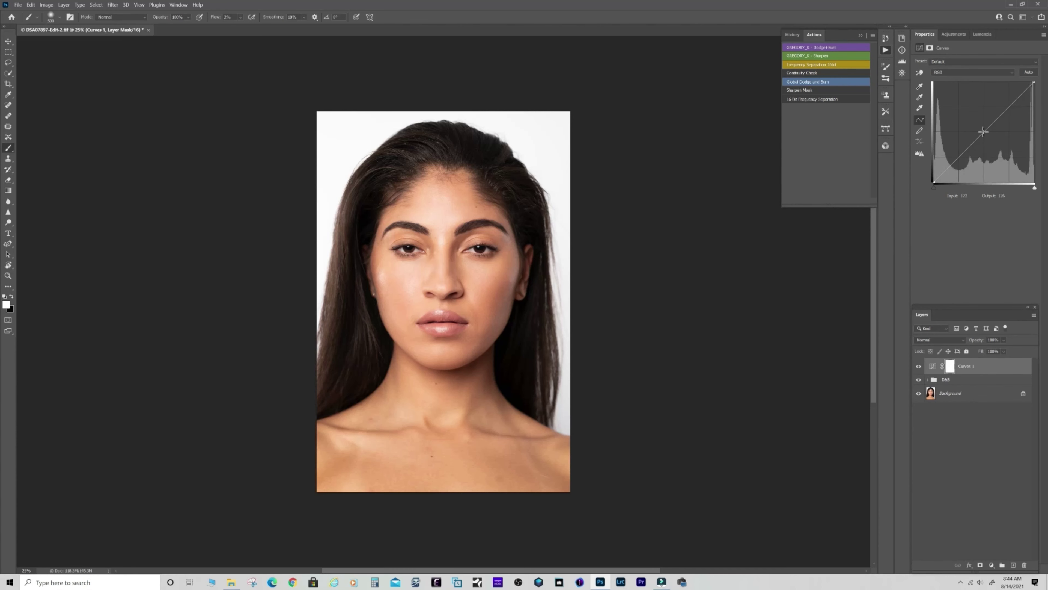
click(984, 115)
drag(984, 115, 984, 109)
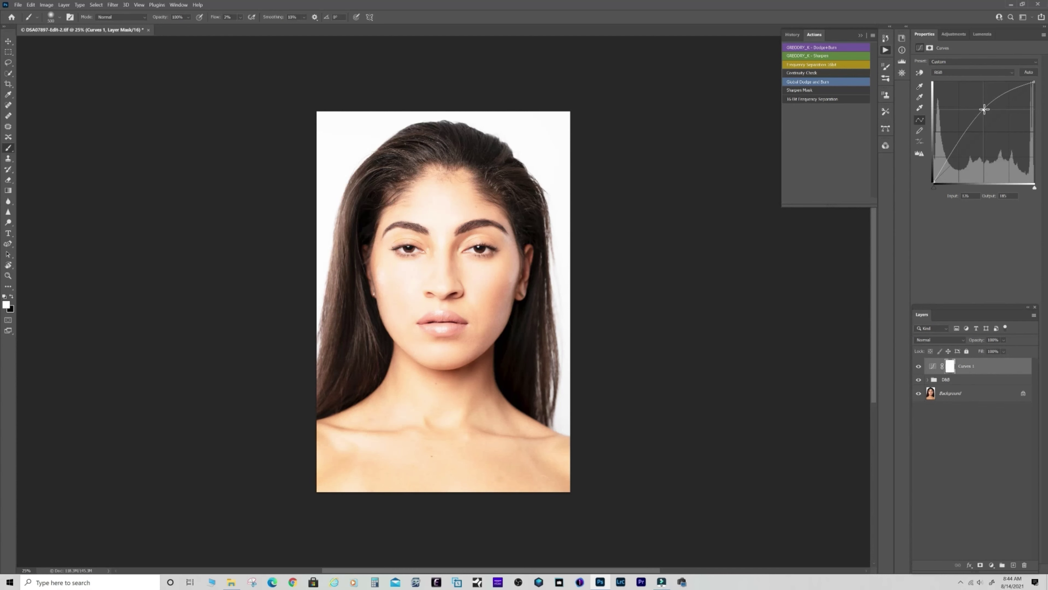
Step: Invert the new Curves layer's mask to black and set the soft brush's flow to 20%
click(950, 367)
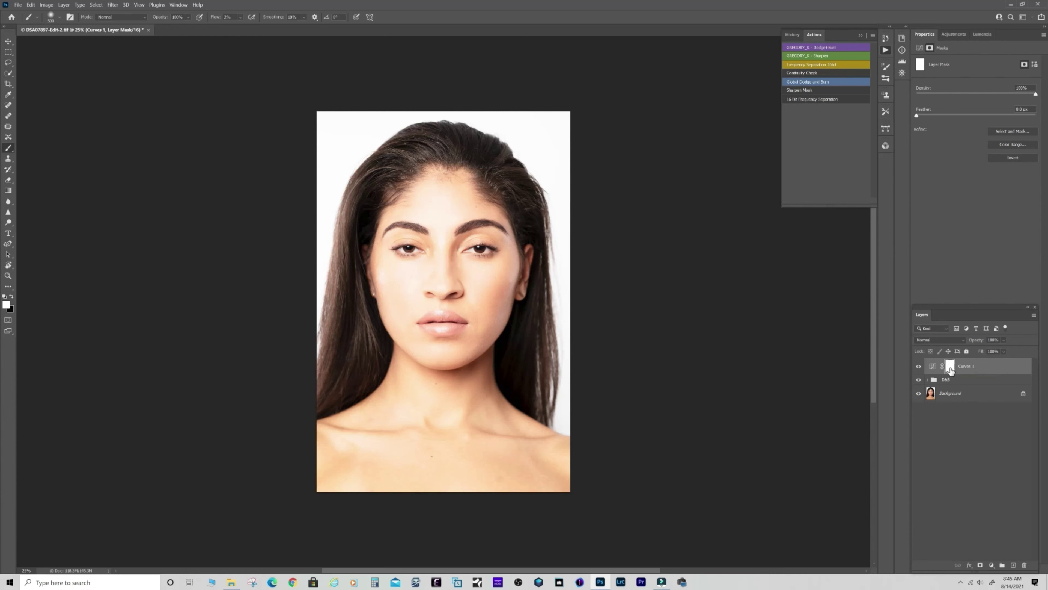
key(ctrl+i)
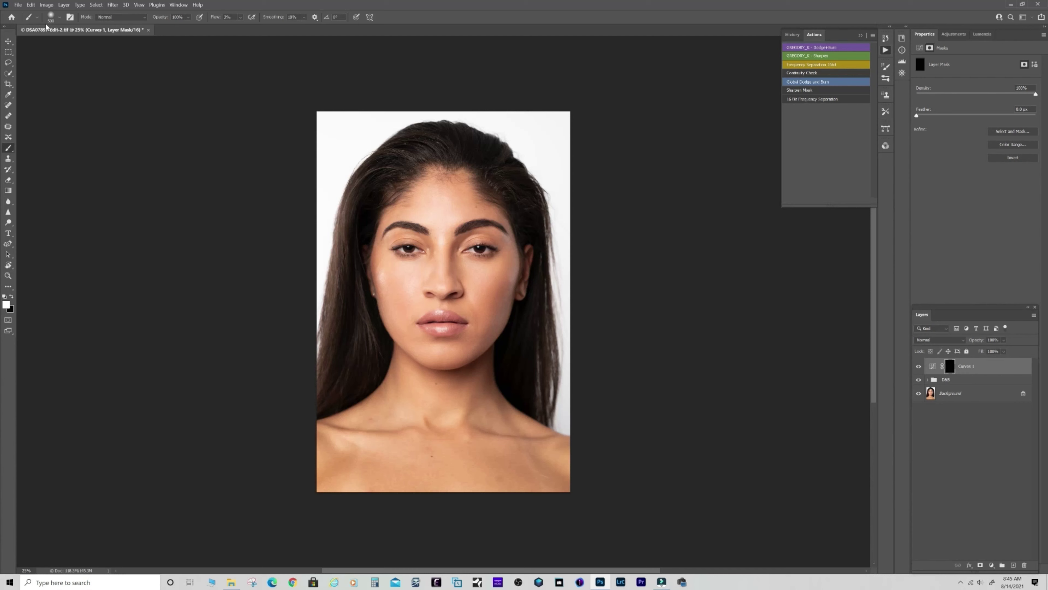
click(60, 18)
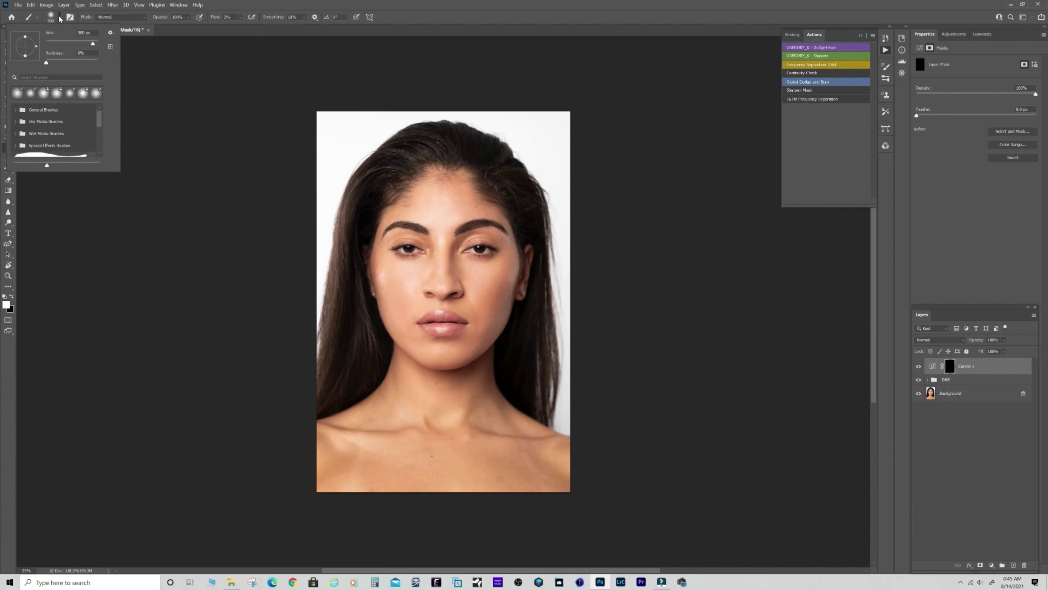
click(60, 18)
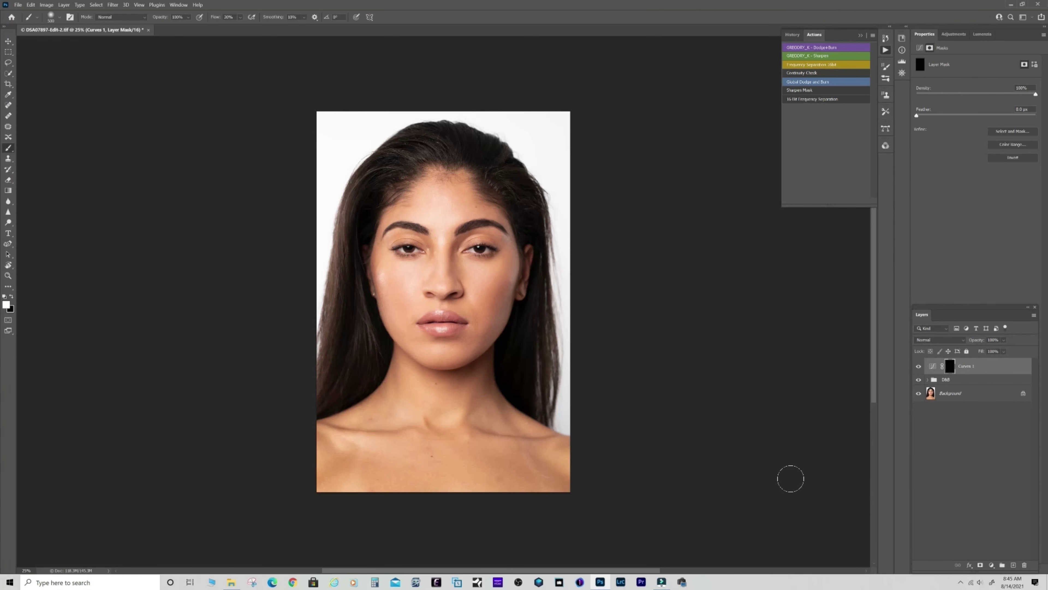
Step: Paint the brightening into both irises on the Curves 1 mask with a much smaller brush
scroll(485, 251, up, 2)
scroll(484, 251, up, 4)
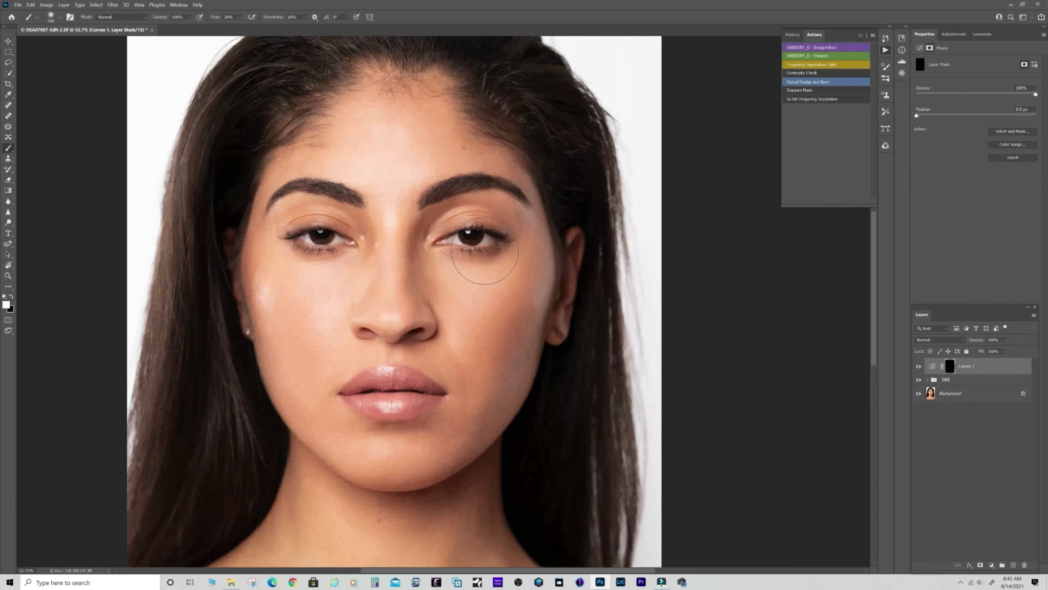
scroll(485, 250, up, 3)
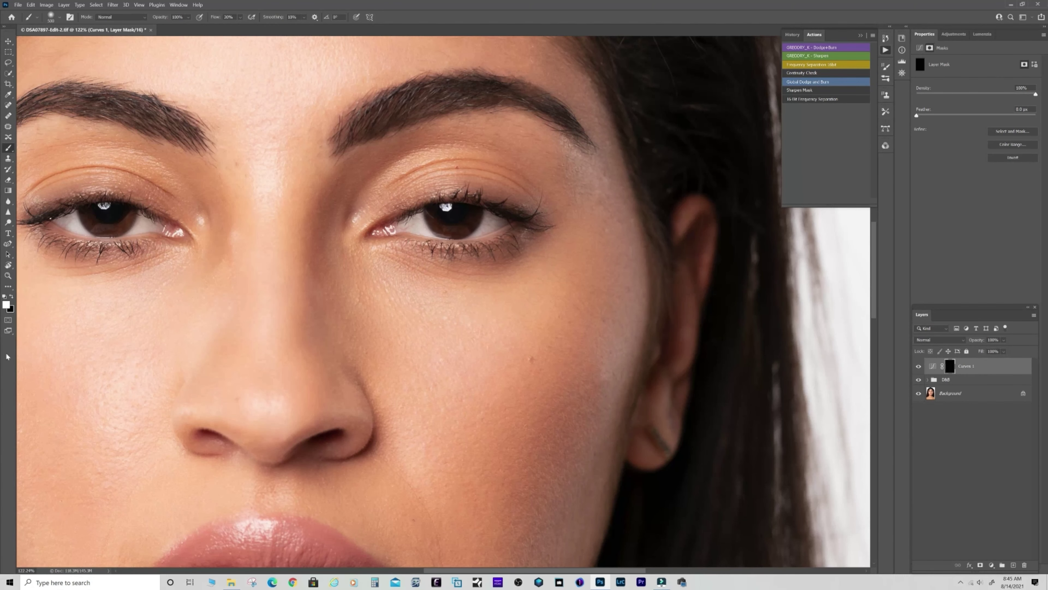
key(bracketleft)
key(bracketleft)
key(bracketleft)
key(bracketleft)
key(bracketleft)
key(bracketleft)
key(bracketleft)
key(bracketleft)
key(bracketleft)
mouse_move(447, 234)
mouse_down()
mouse_move(447, 230)
mouse_move(445, 232)
mouse_up()
mouse_move(463, 229)
mouse_down()
mouse_move(434, 224)
mouse_move(469, 230)
mouse_up()
mouse_move(112, 229)
mouse_down()
mouse_move(87, 231)
mouse_move(65, 264)
mouse_move(89, 272)
mouse_move(120, 261)
mouse_up()
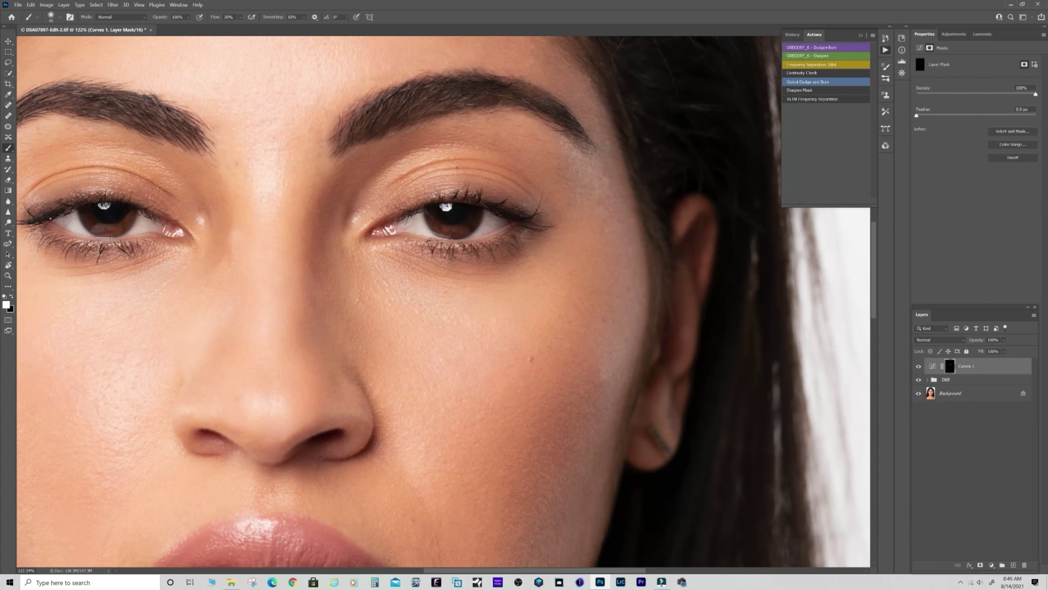
drag(454, 225, 466, 233)
mouse_move(390, 310)
mouse_down()
mouse_move(414, 295)
mouse_move(430, 248)
mouse_up()
Step: Reduce the Curves 1 layer's opacity to 68% while viewing the whole portrait
key(ctrl+0)
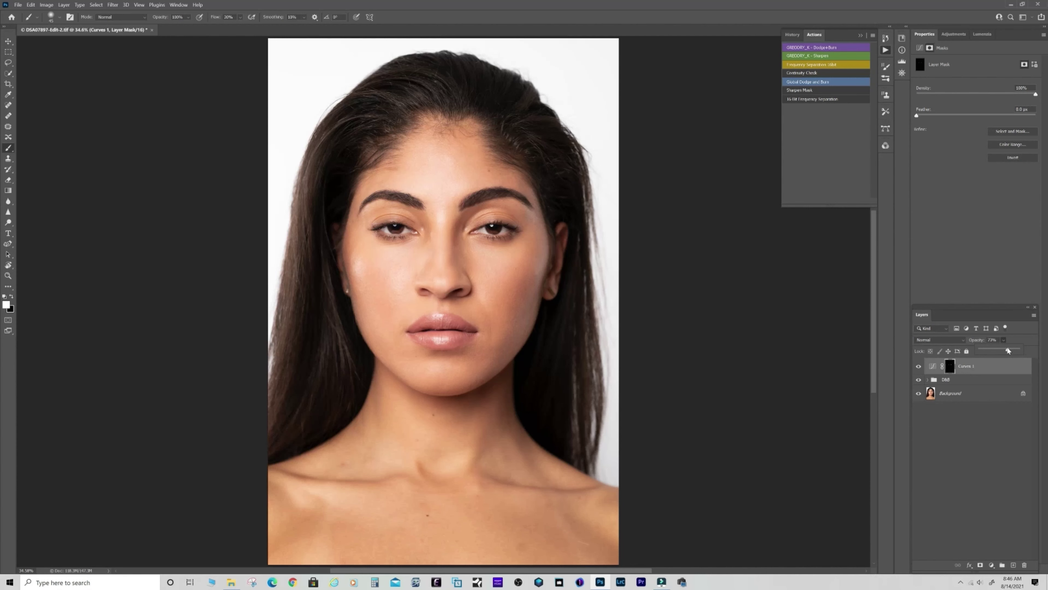
drag(1007, 350, 1006, 350)
Step: Review the automatic selection tools and keep the Quick Selection tool active
click(9, 149)
right_click(8, 74)
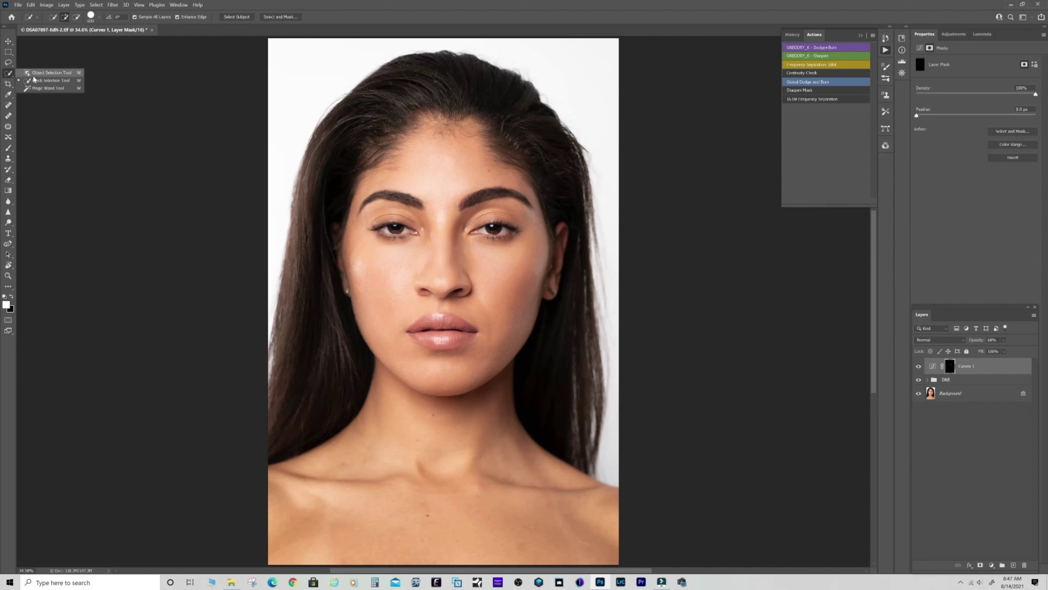
click(44, 82)
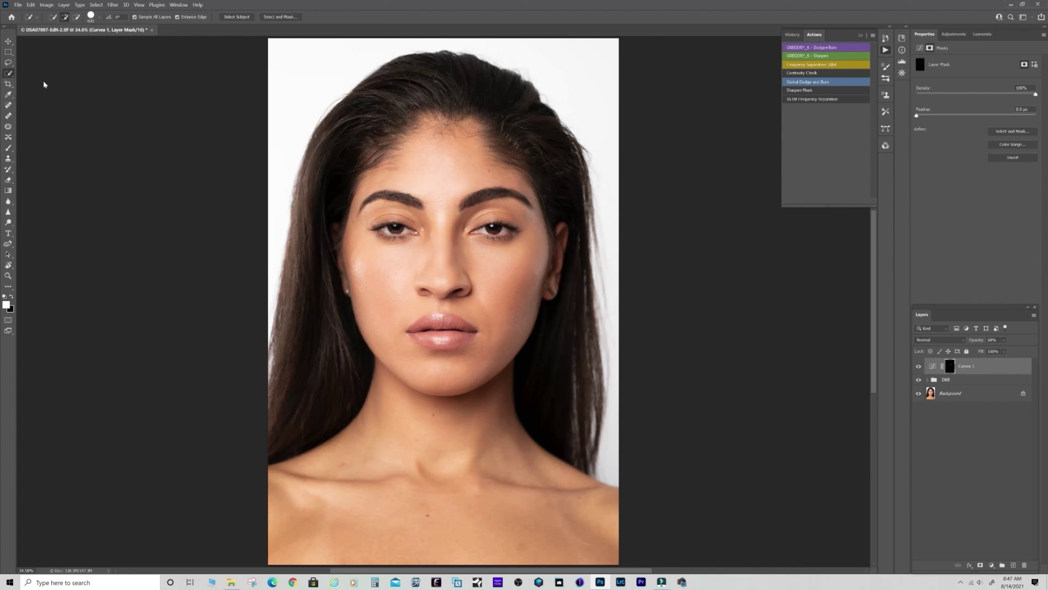
right_click(9, 74)
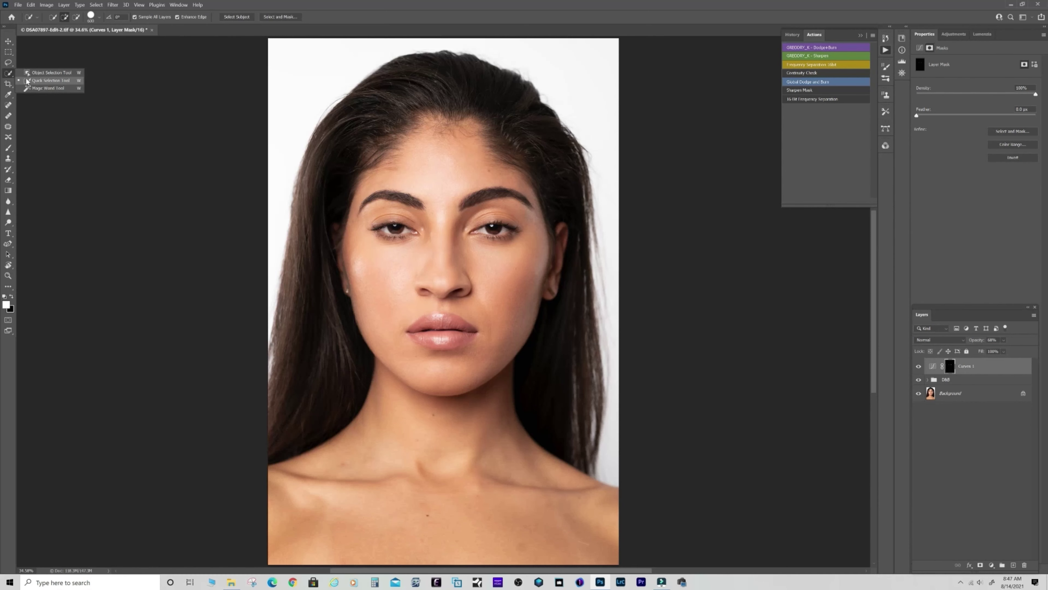
click(9, 76)
right_click(9, 76)
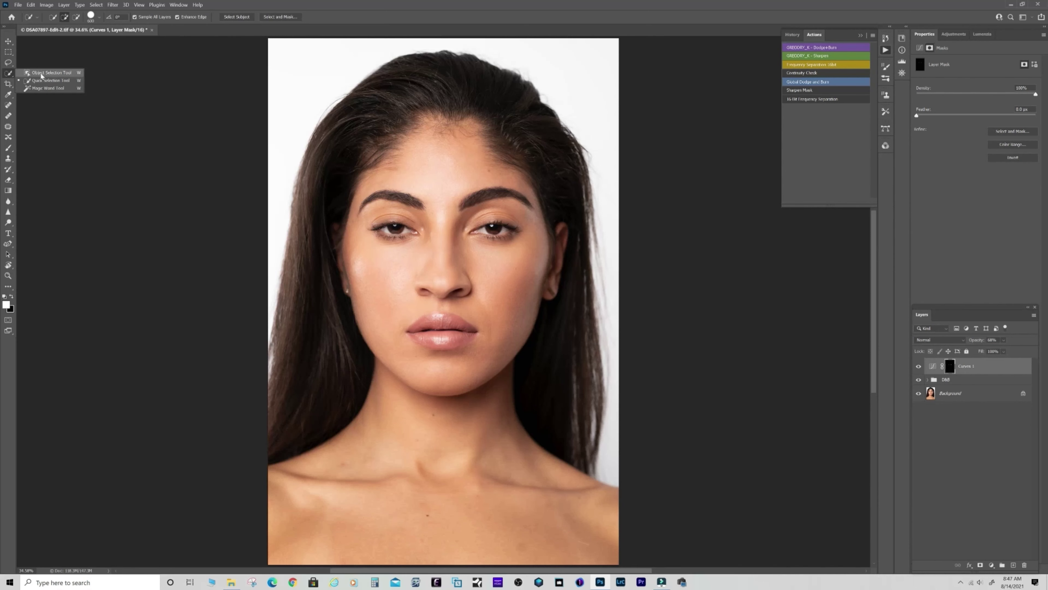
click(46, 88)
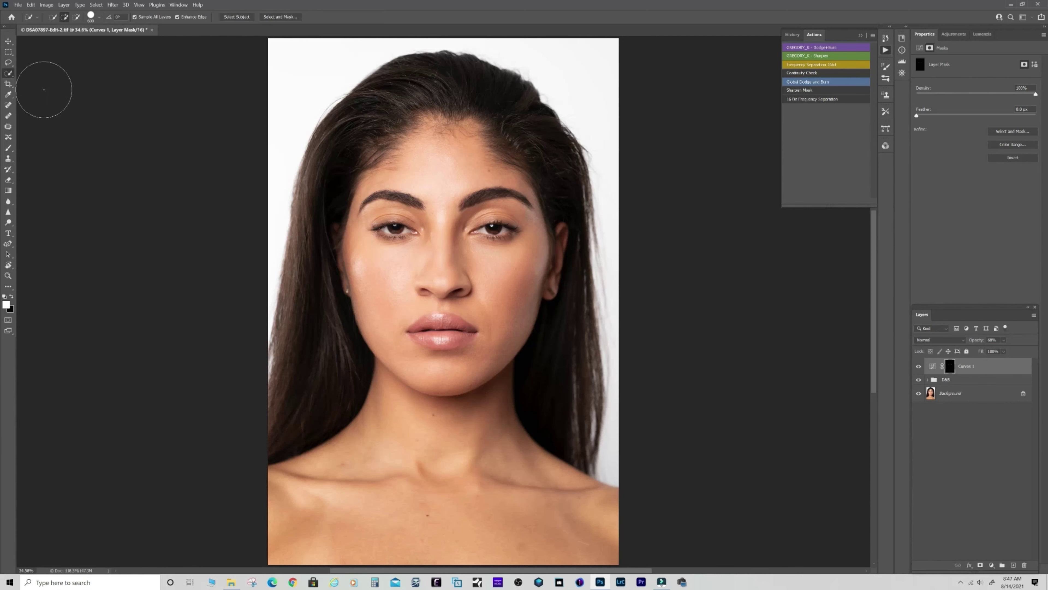
Step: Shrink the Quick Selection brush and select the woman automatically with Select Subject
key(bracketleft)
key(bracketleft)
key(bracketleft)
key(bracketleft)
key(bracketleft)
key(bracketleft)
click(233, 17)
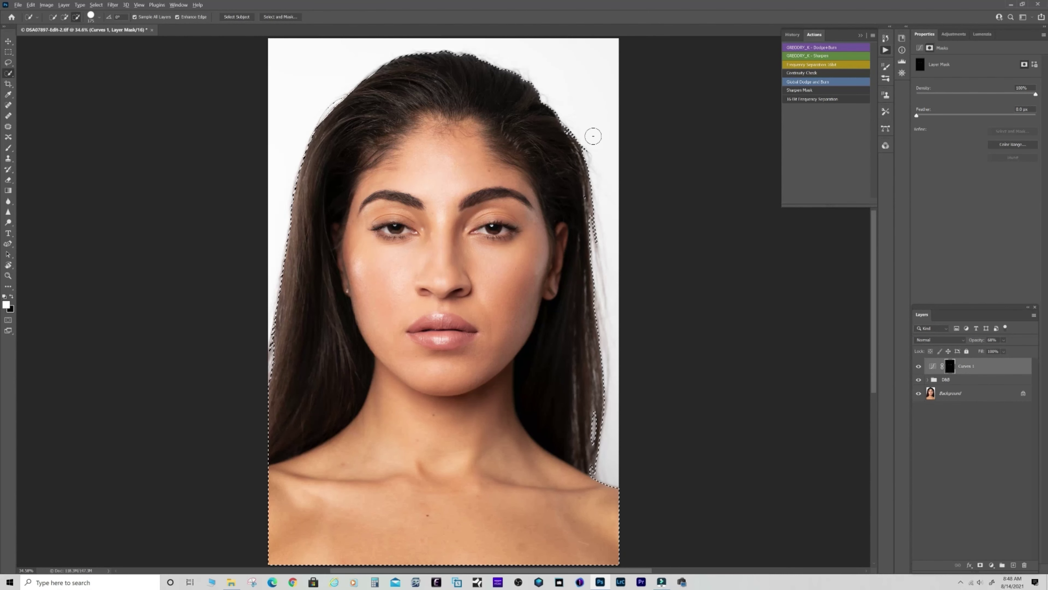
Step: Subtract a small background area beside the upper right edge of the hair from the subject selection
key(alt)
key(alt)
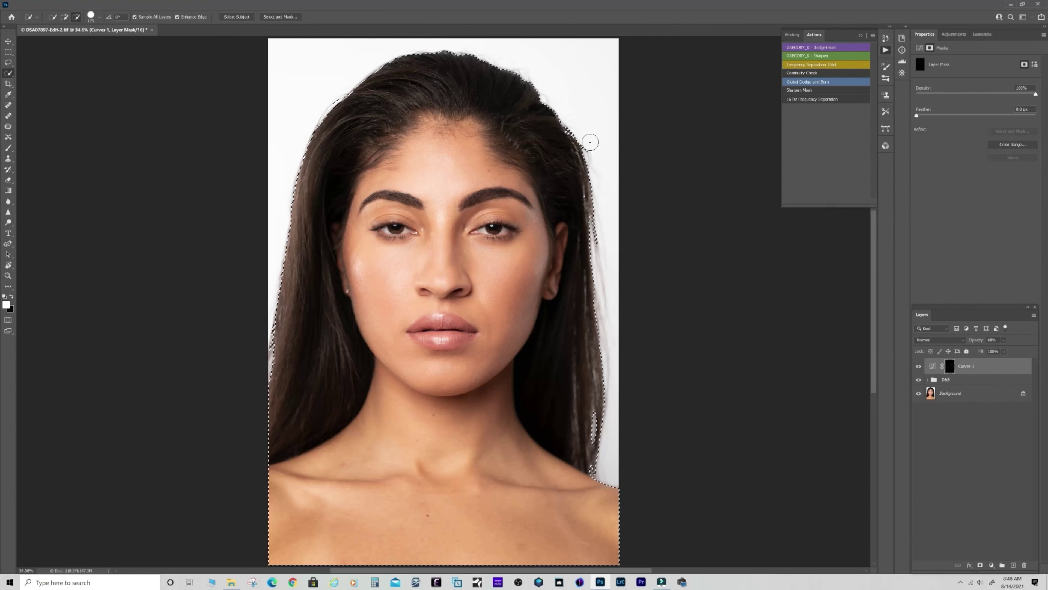
key(alt)
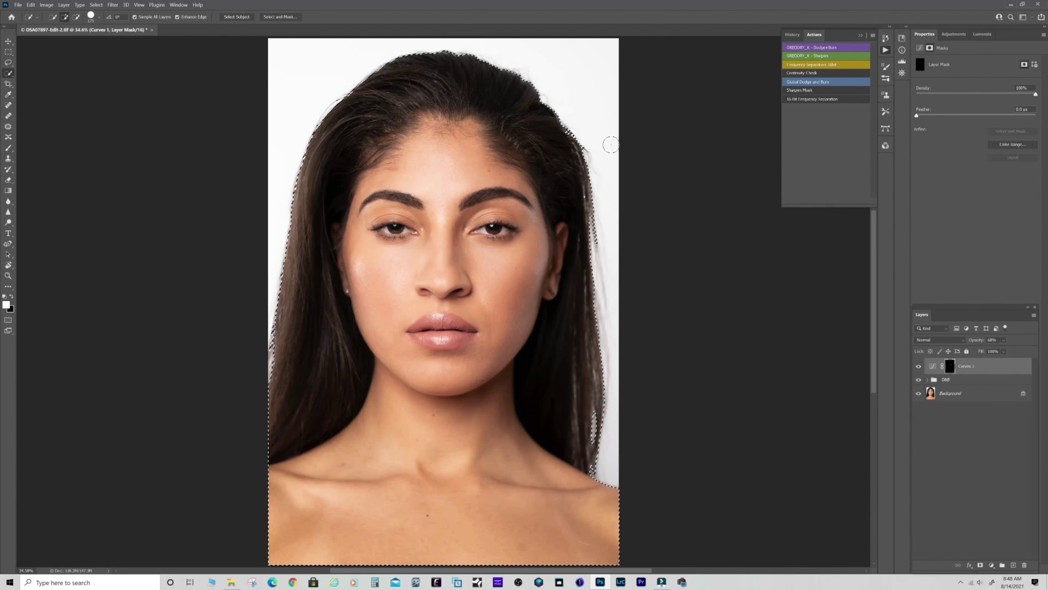
key(alt)
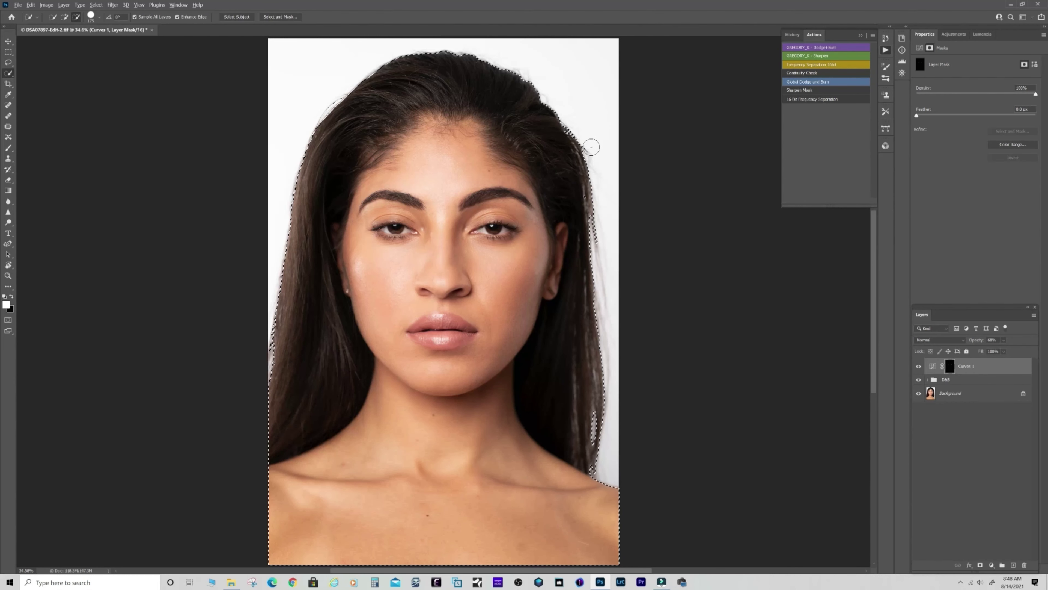
alt+click(591, 147)
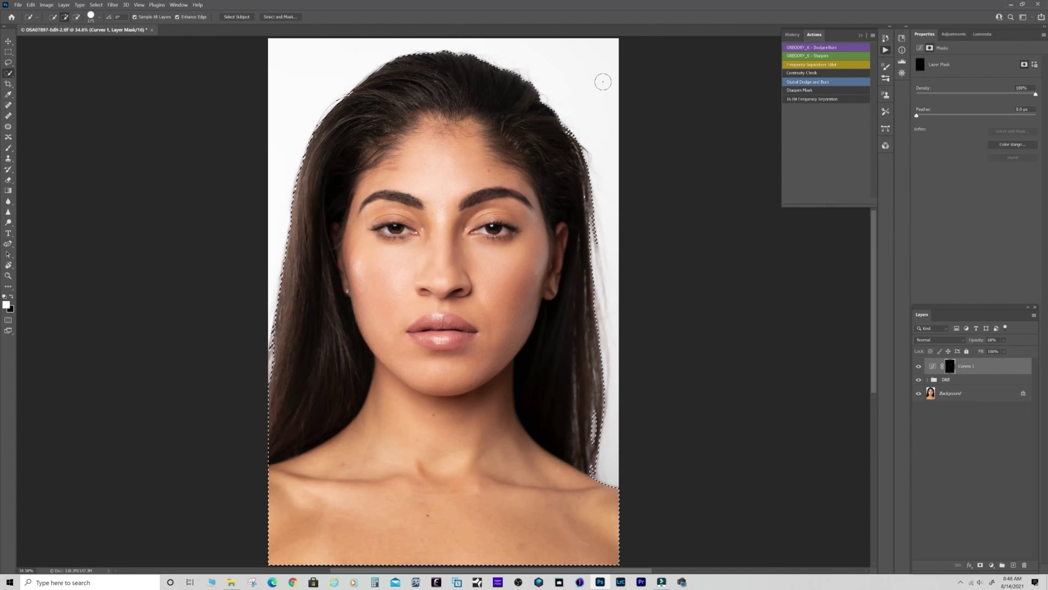
Step: Invert the selection to cover the background and add a new layer above Curves 1 for Clone Stamp work
right_click(444, 184)
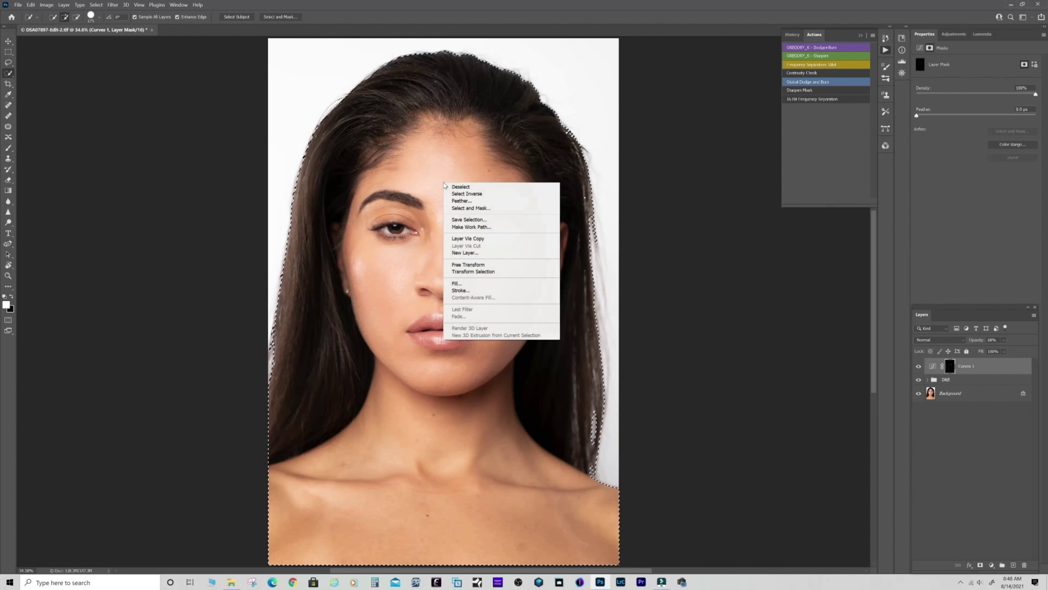
click(458, 193)
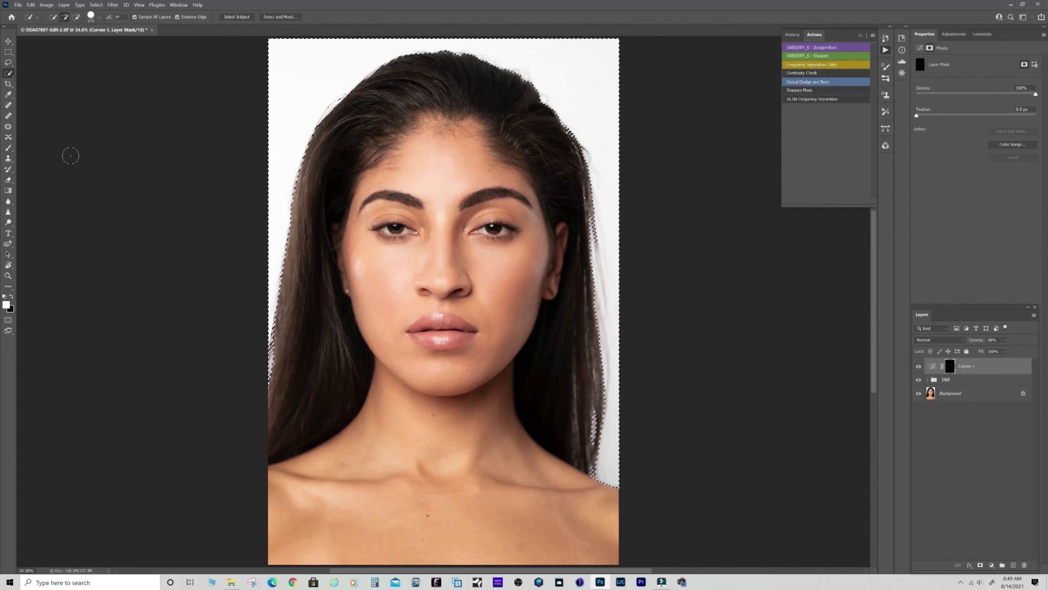
click(9, 160)
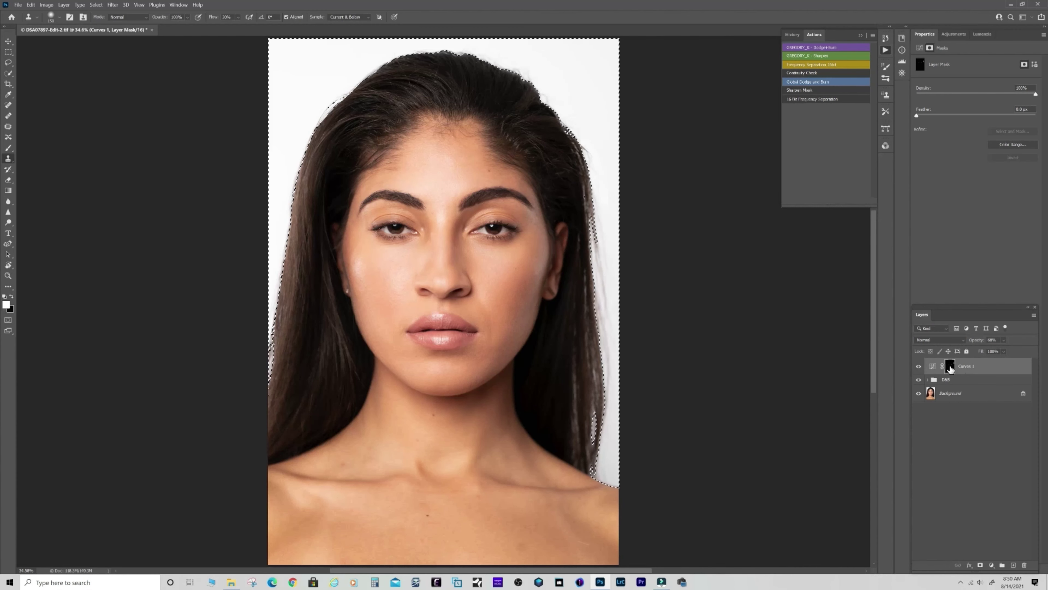
click(1013, 565)
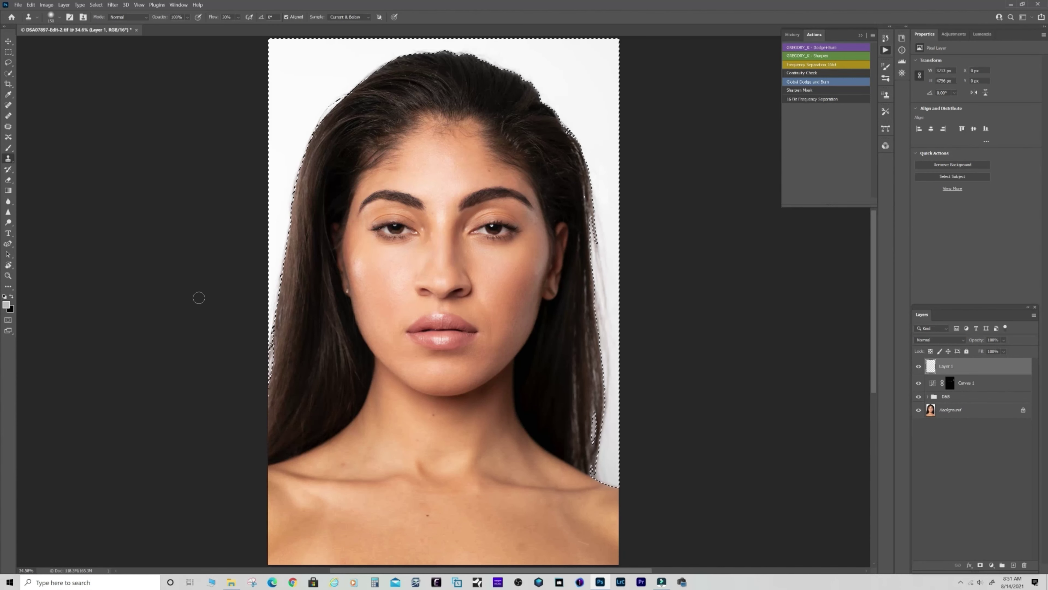
Step: Switch to the Rectangular Marquee tool and deselect the background selection
click(8, 51)
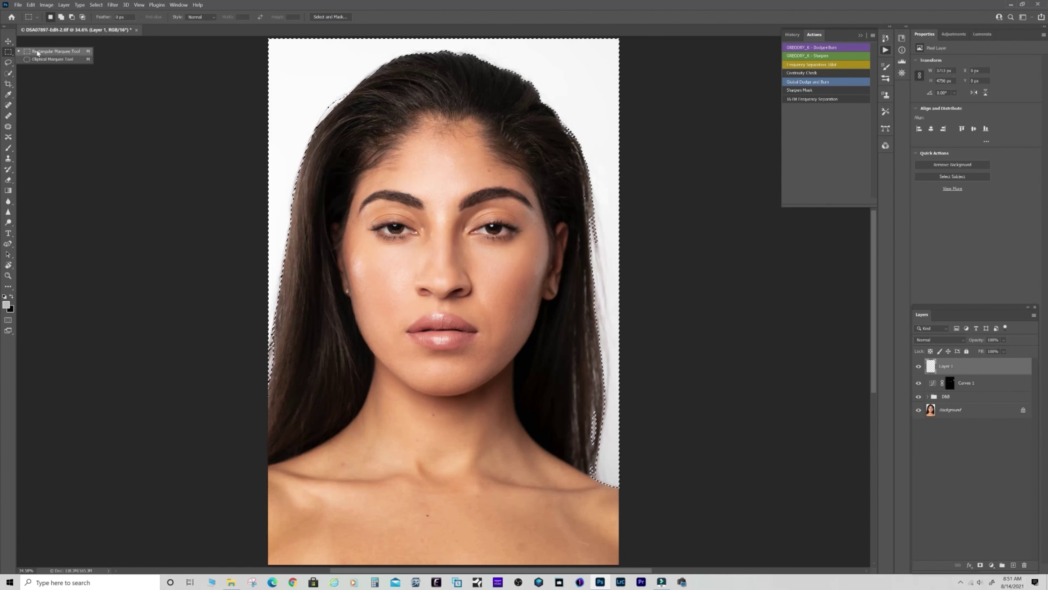
click(50, 52)
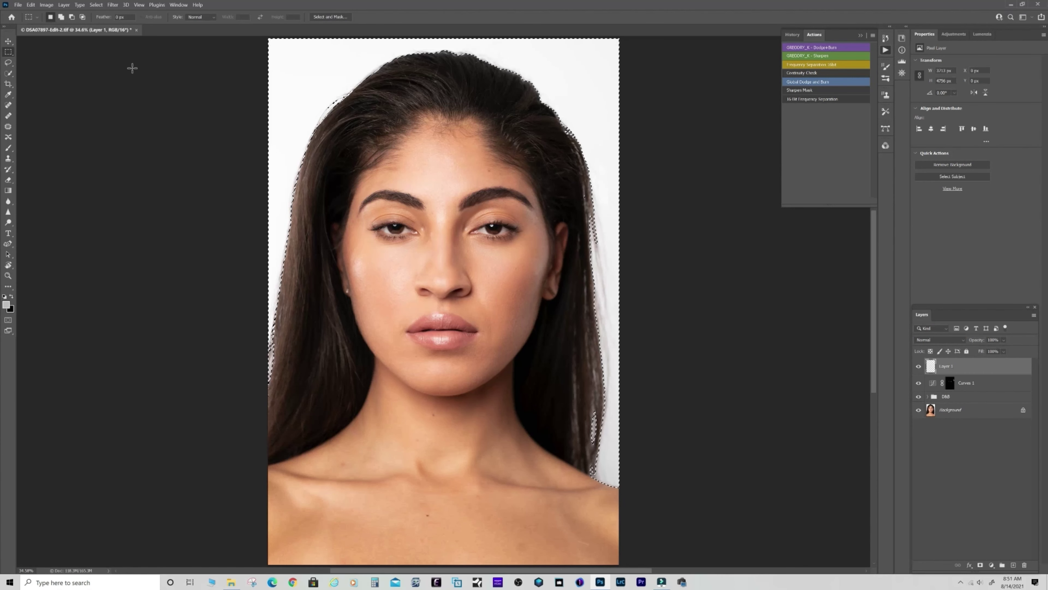
click(156, 109)
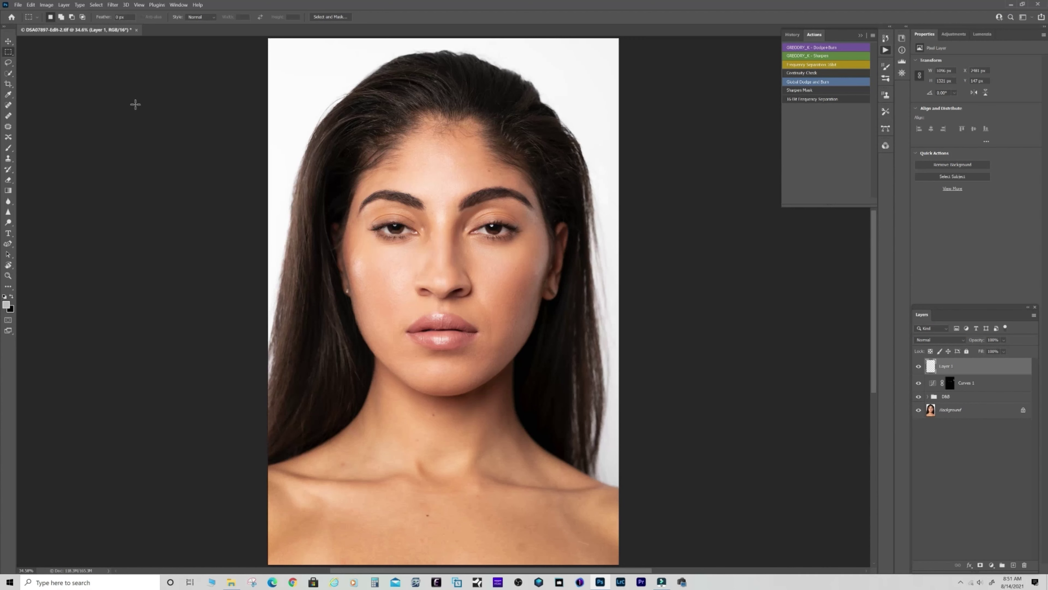